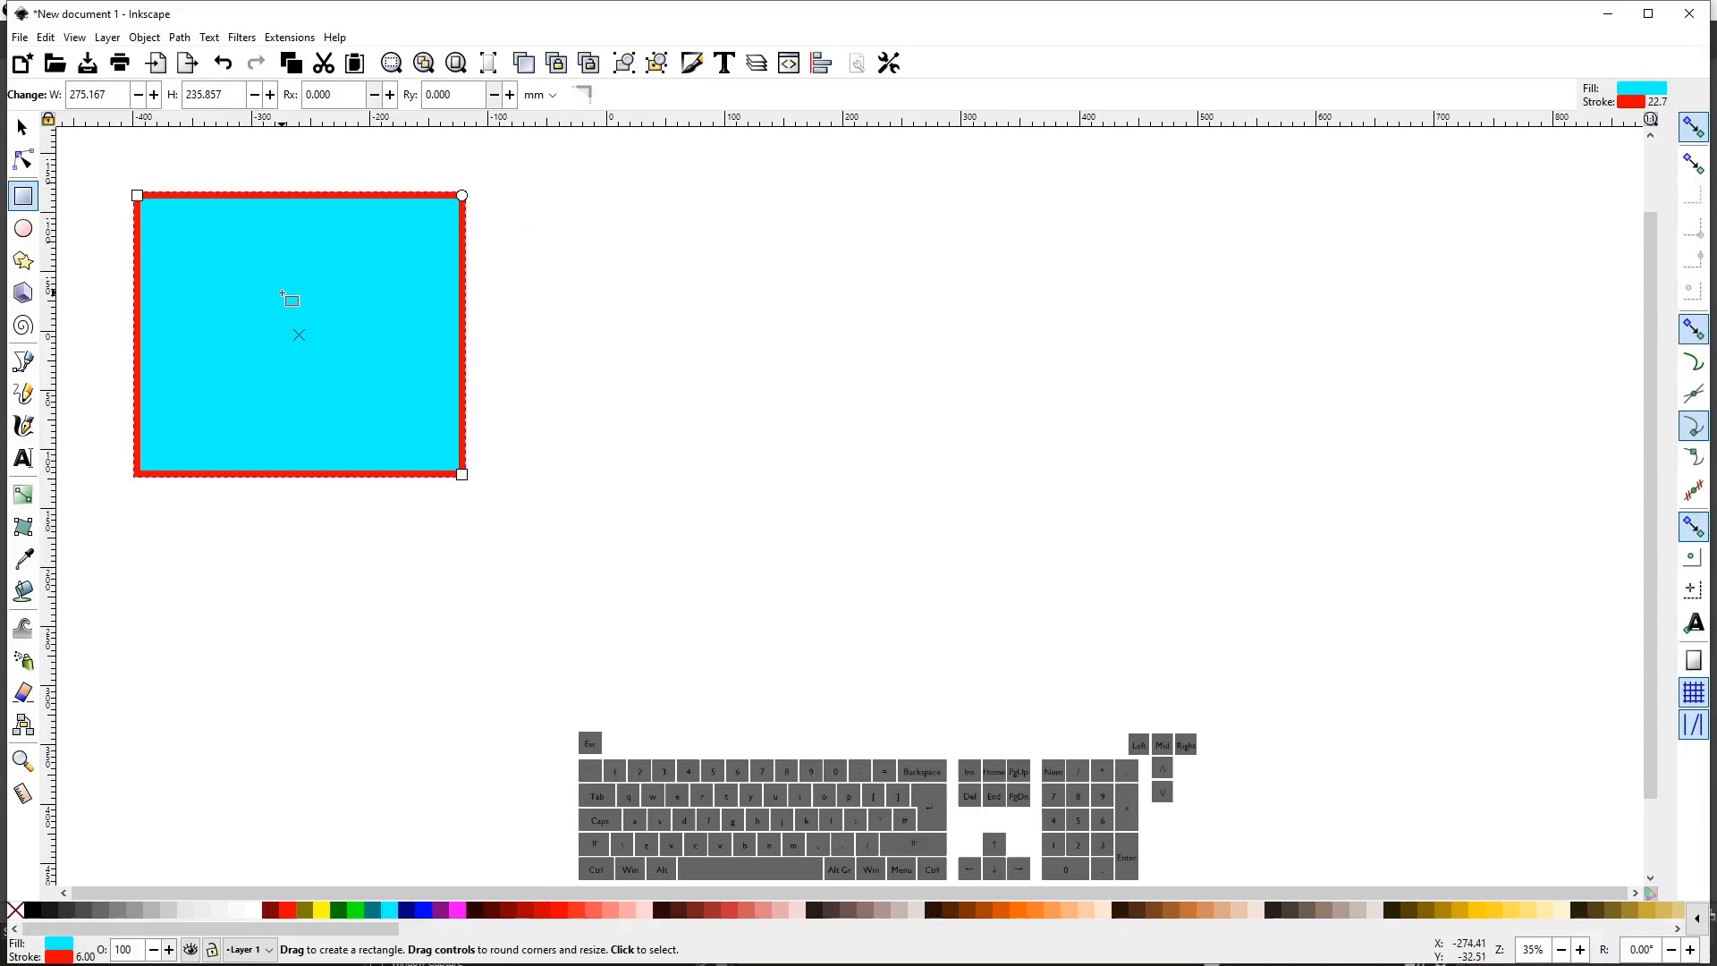
Duplicate the cyan rectangle and place the copy to its right at X about 20 mm, Y about -119 mm.
key("s")
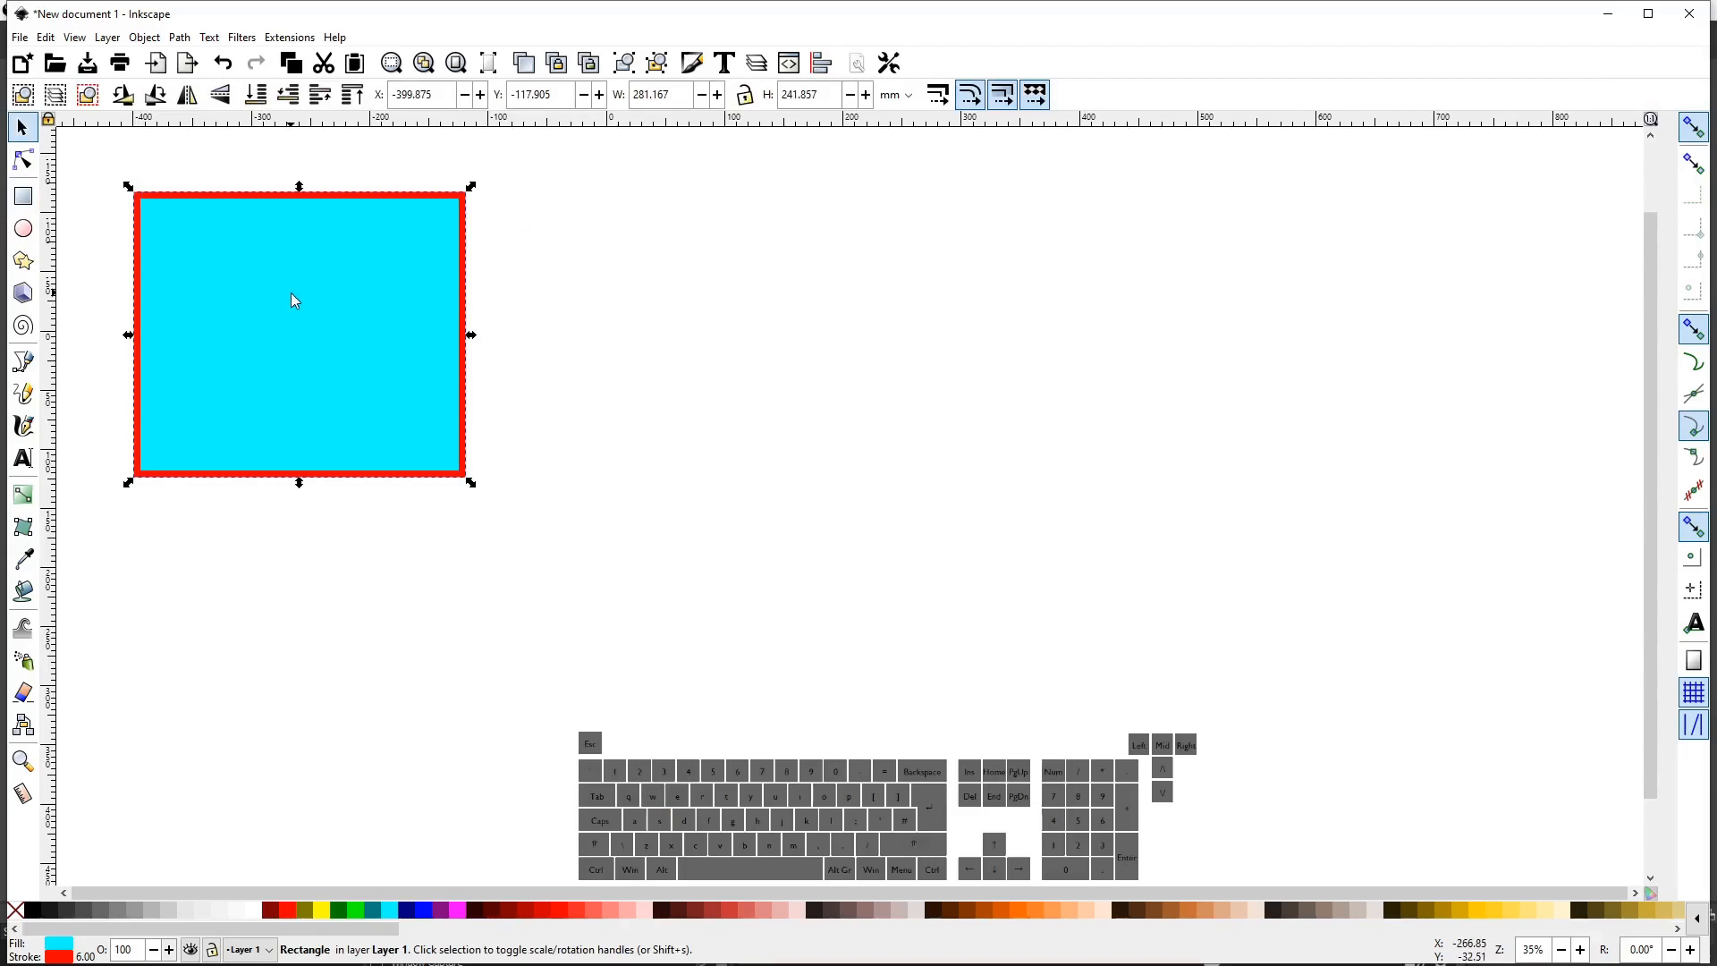
key("ctrl")
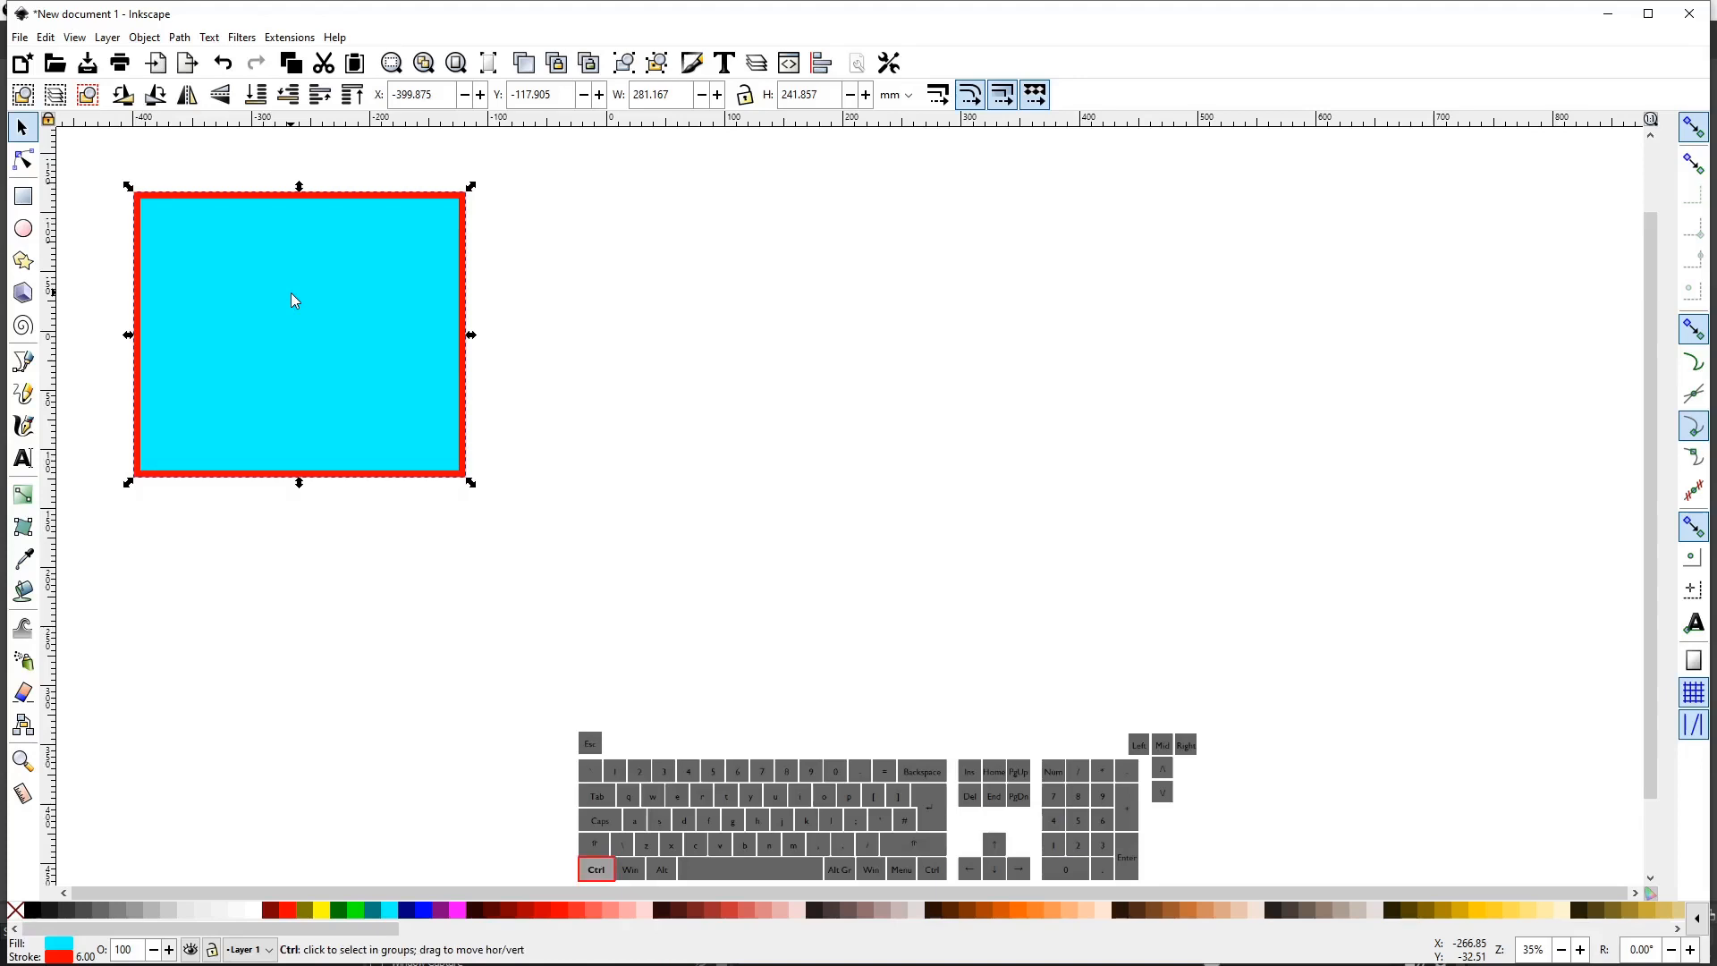
key("ctrl+d")
left_click_drag(292, 294, 771, 288)
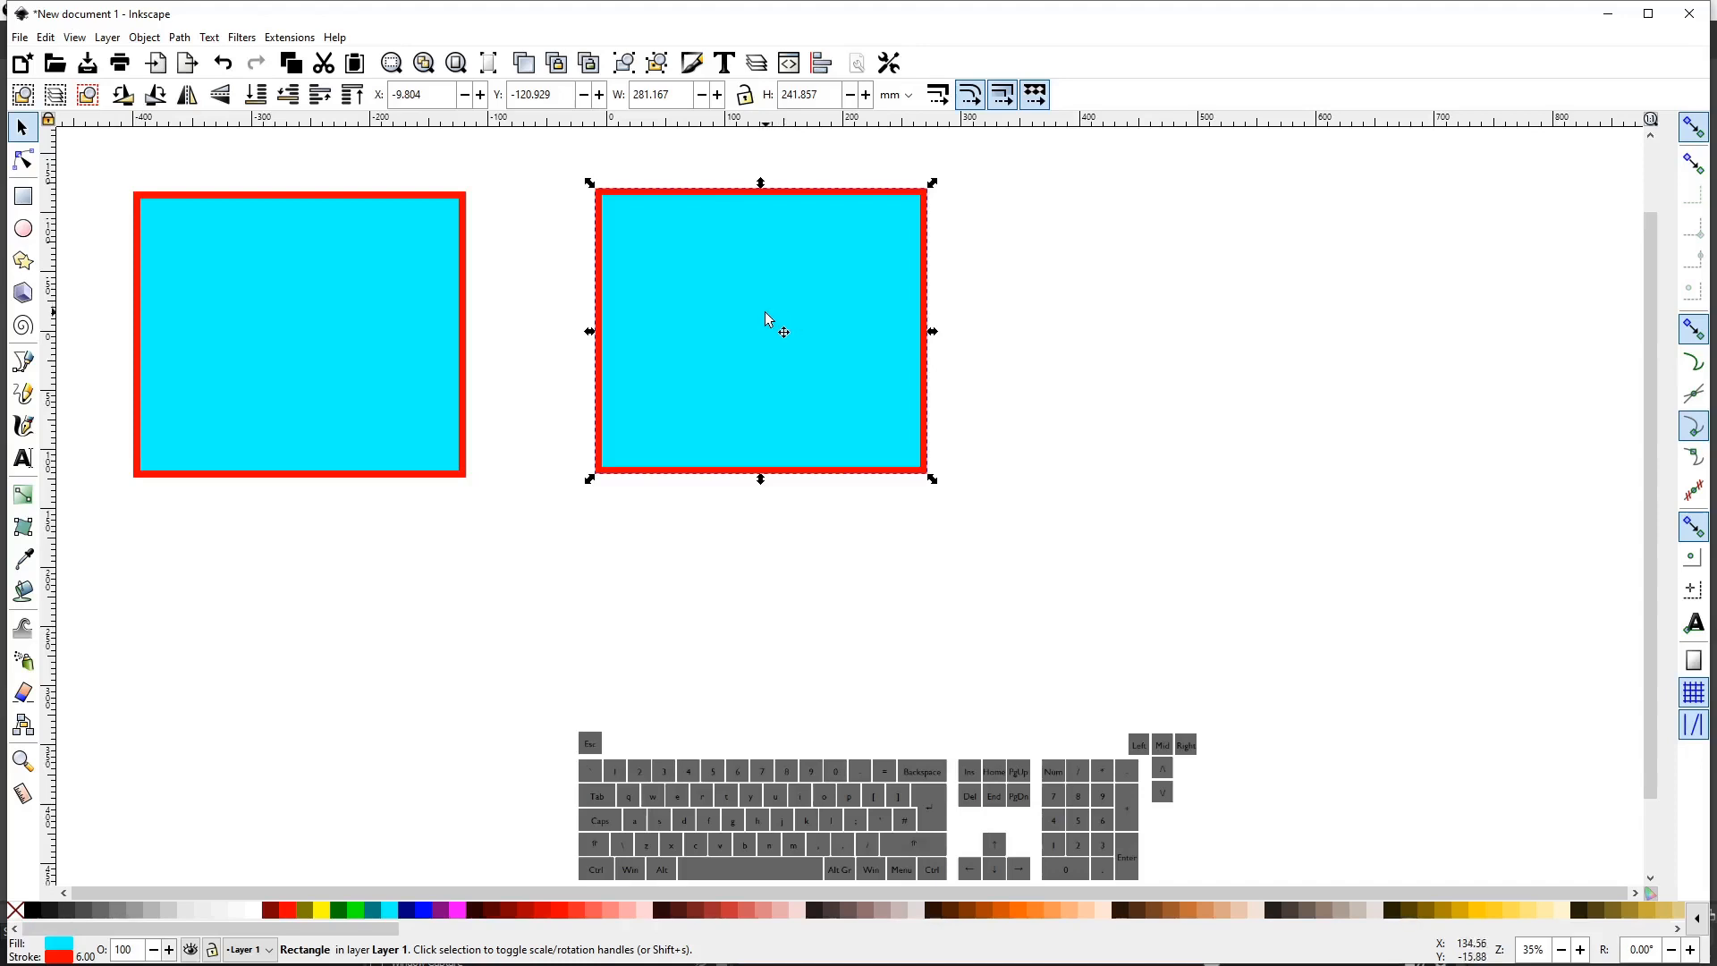
left_click_drag(764, 313, 801, 318)
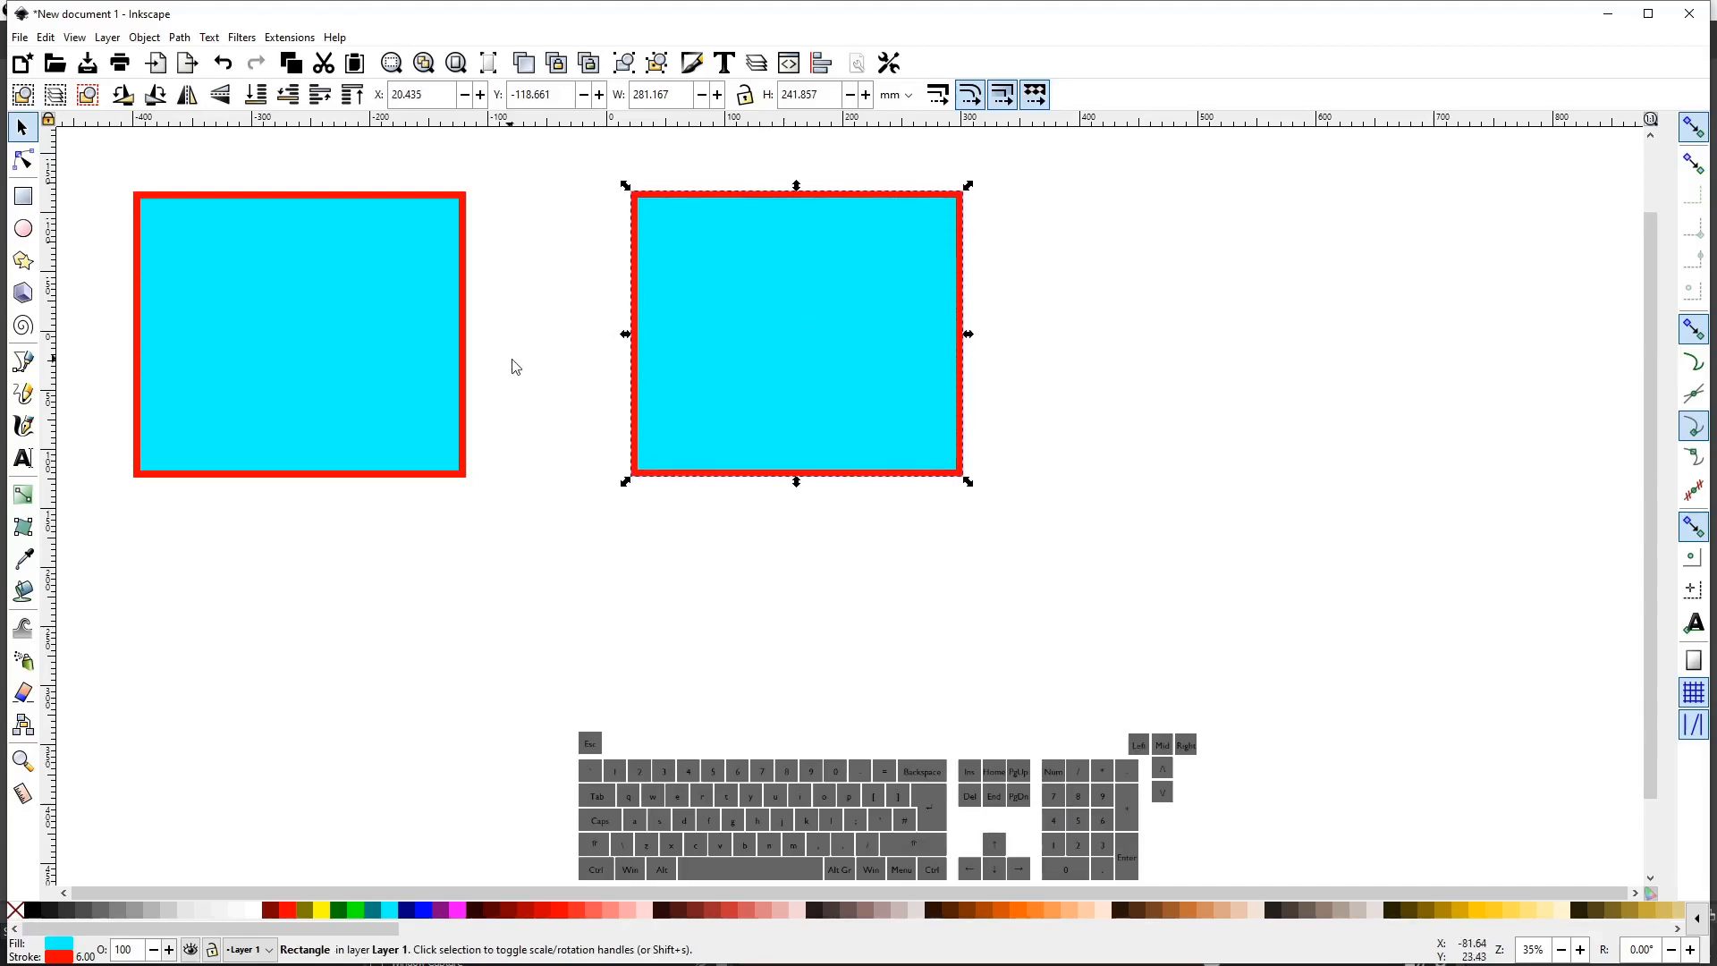
left_click(541, 398)
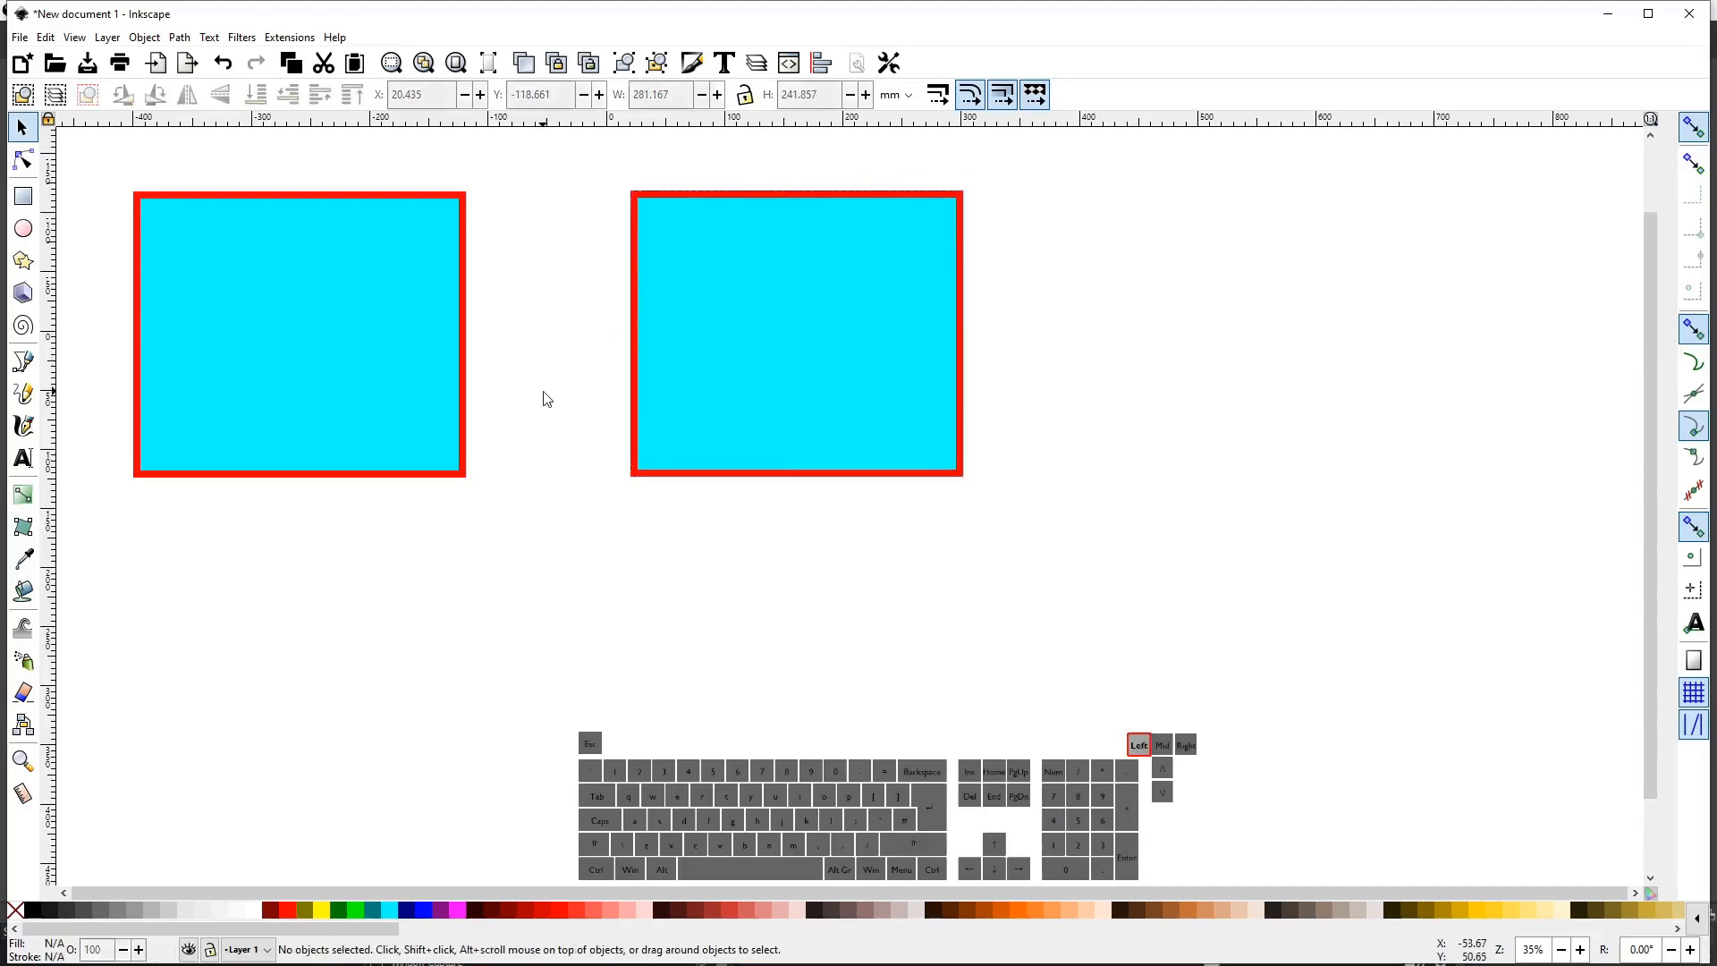
Convert the right-hand rectangle copy from an object to a path.
double_click(387, 344)
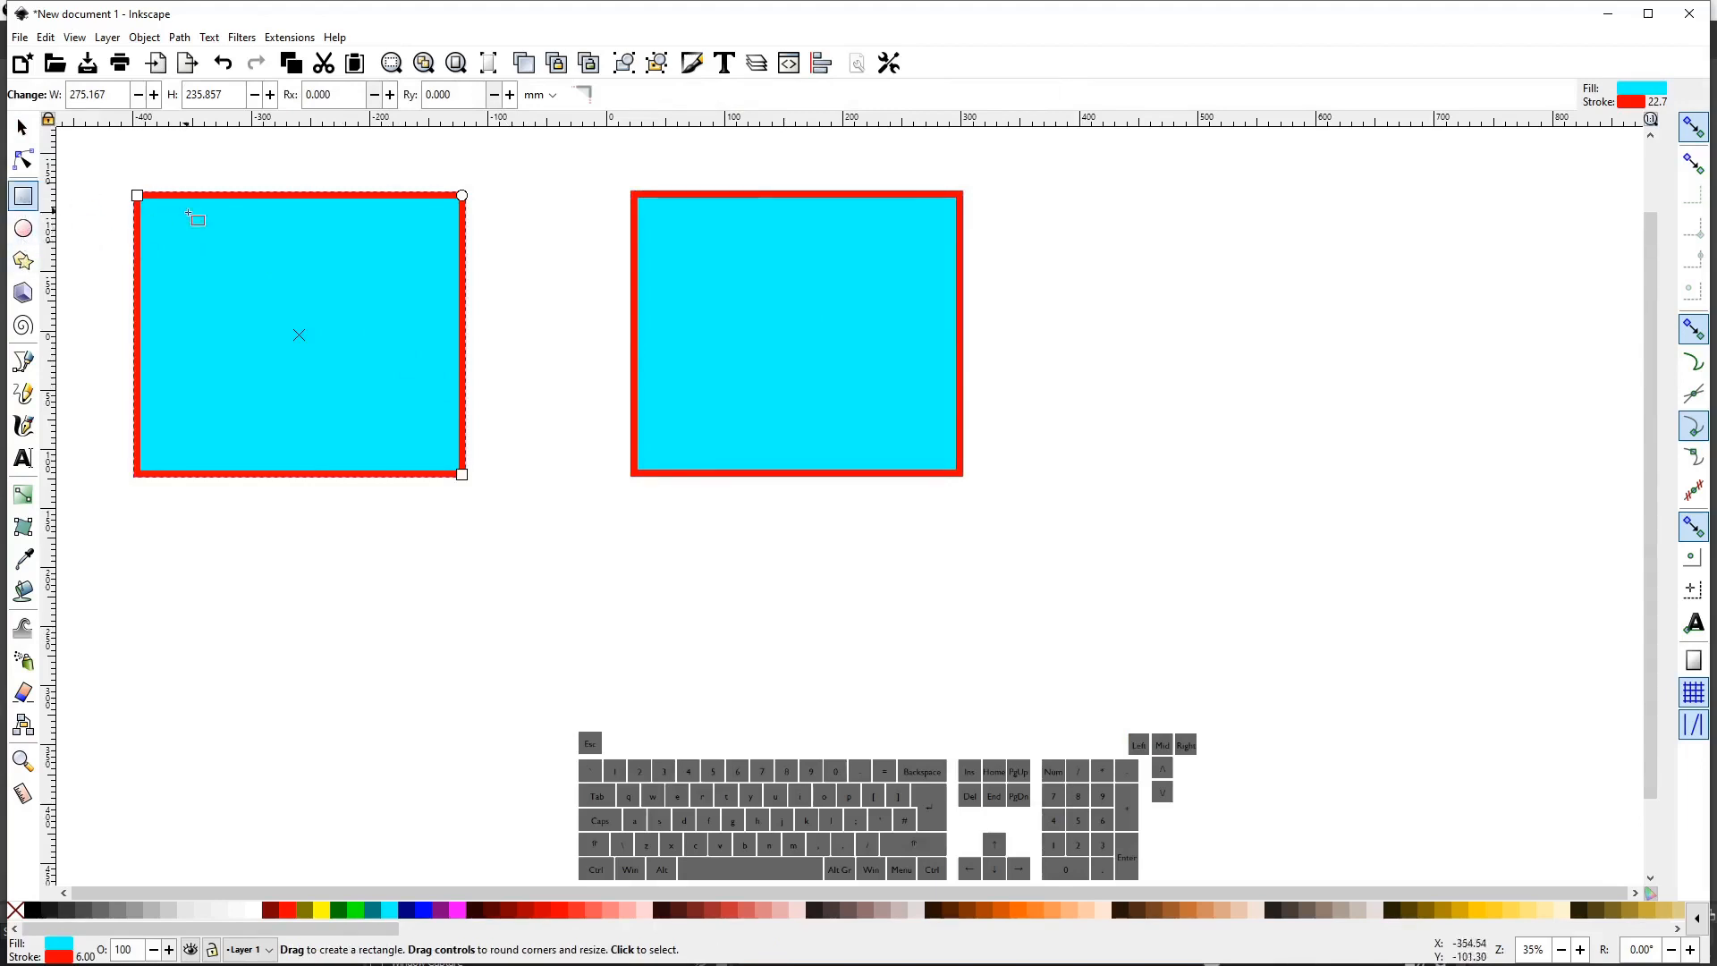
left_click(22, 128)
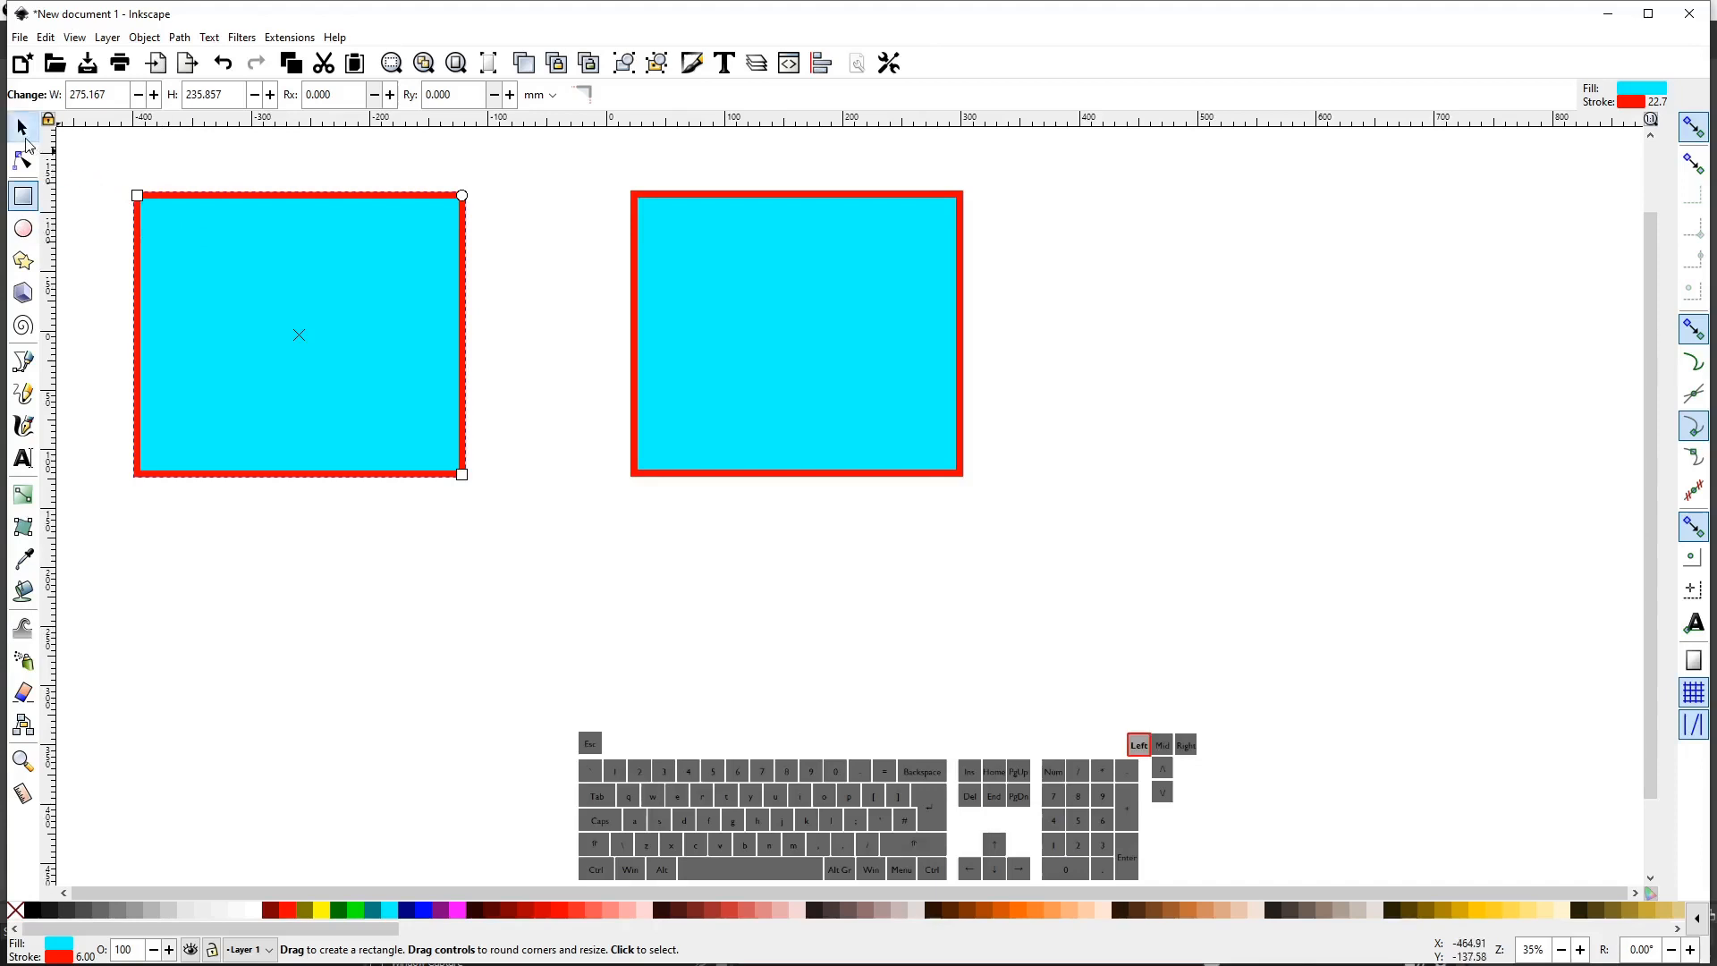
left_click(727, 298)
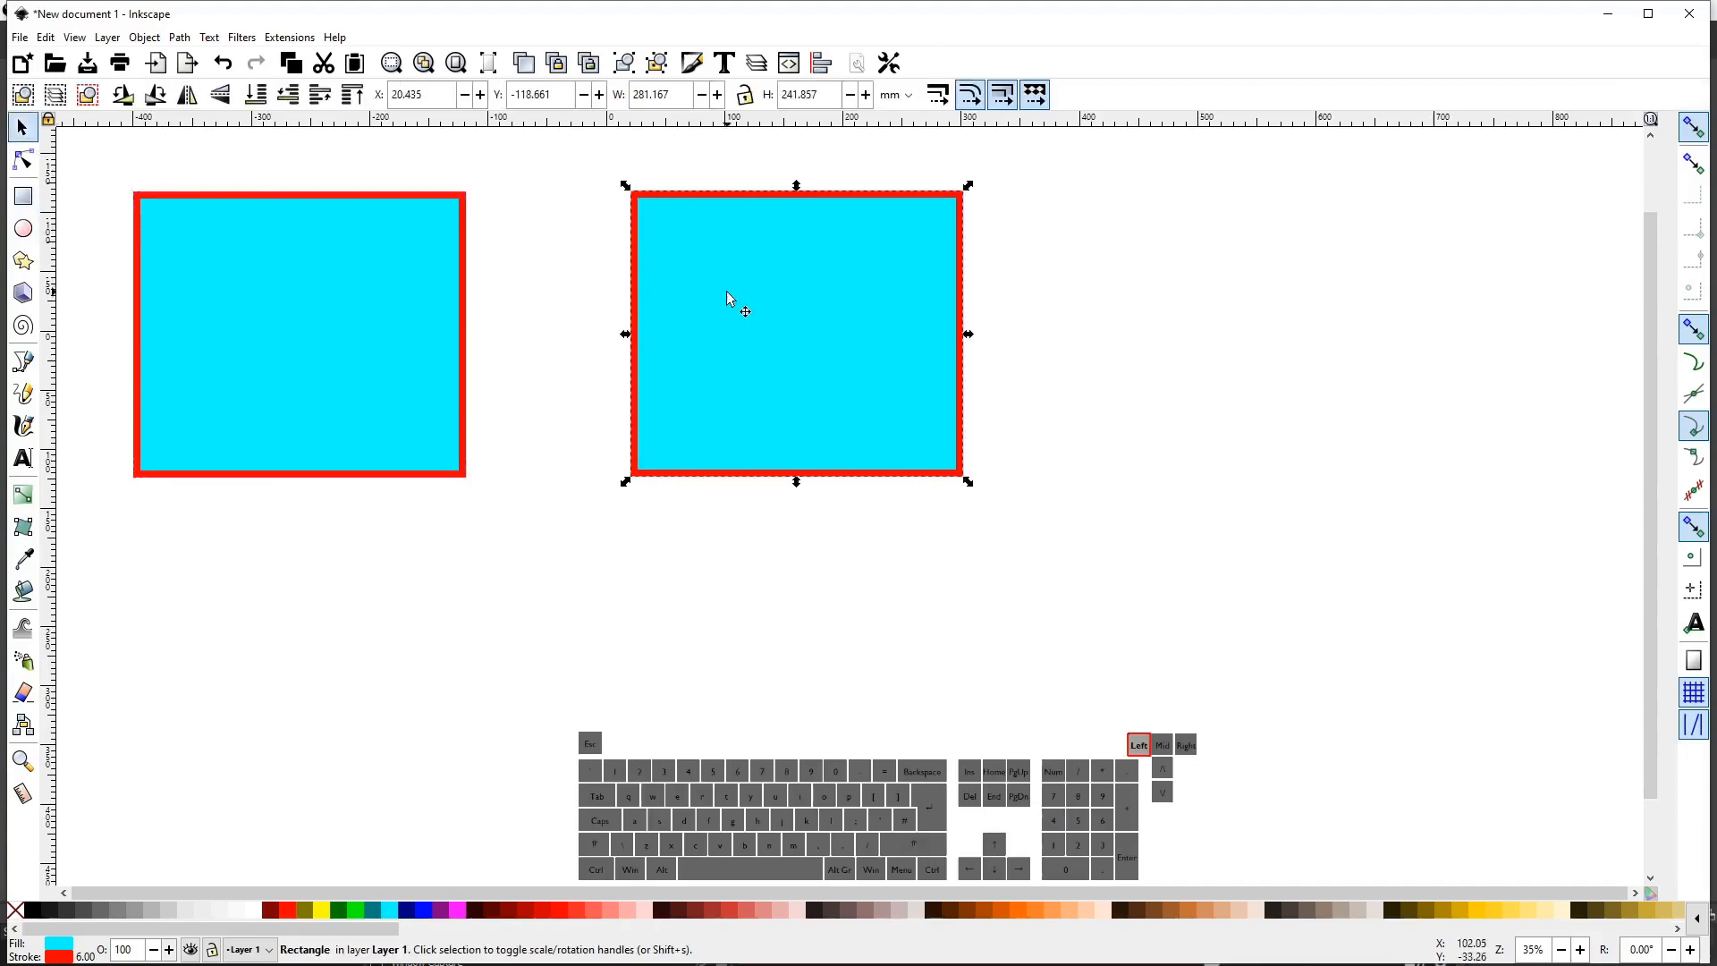
left_click(180, 37)
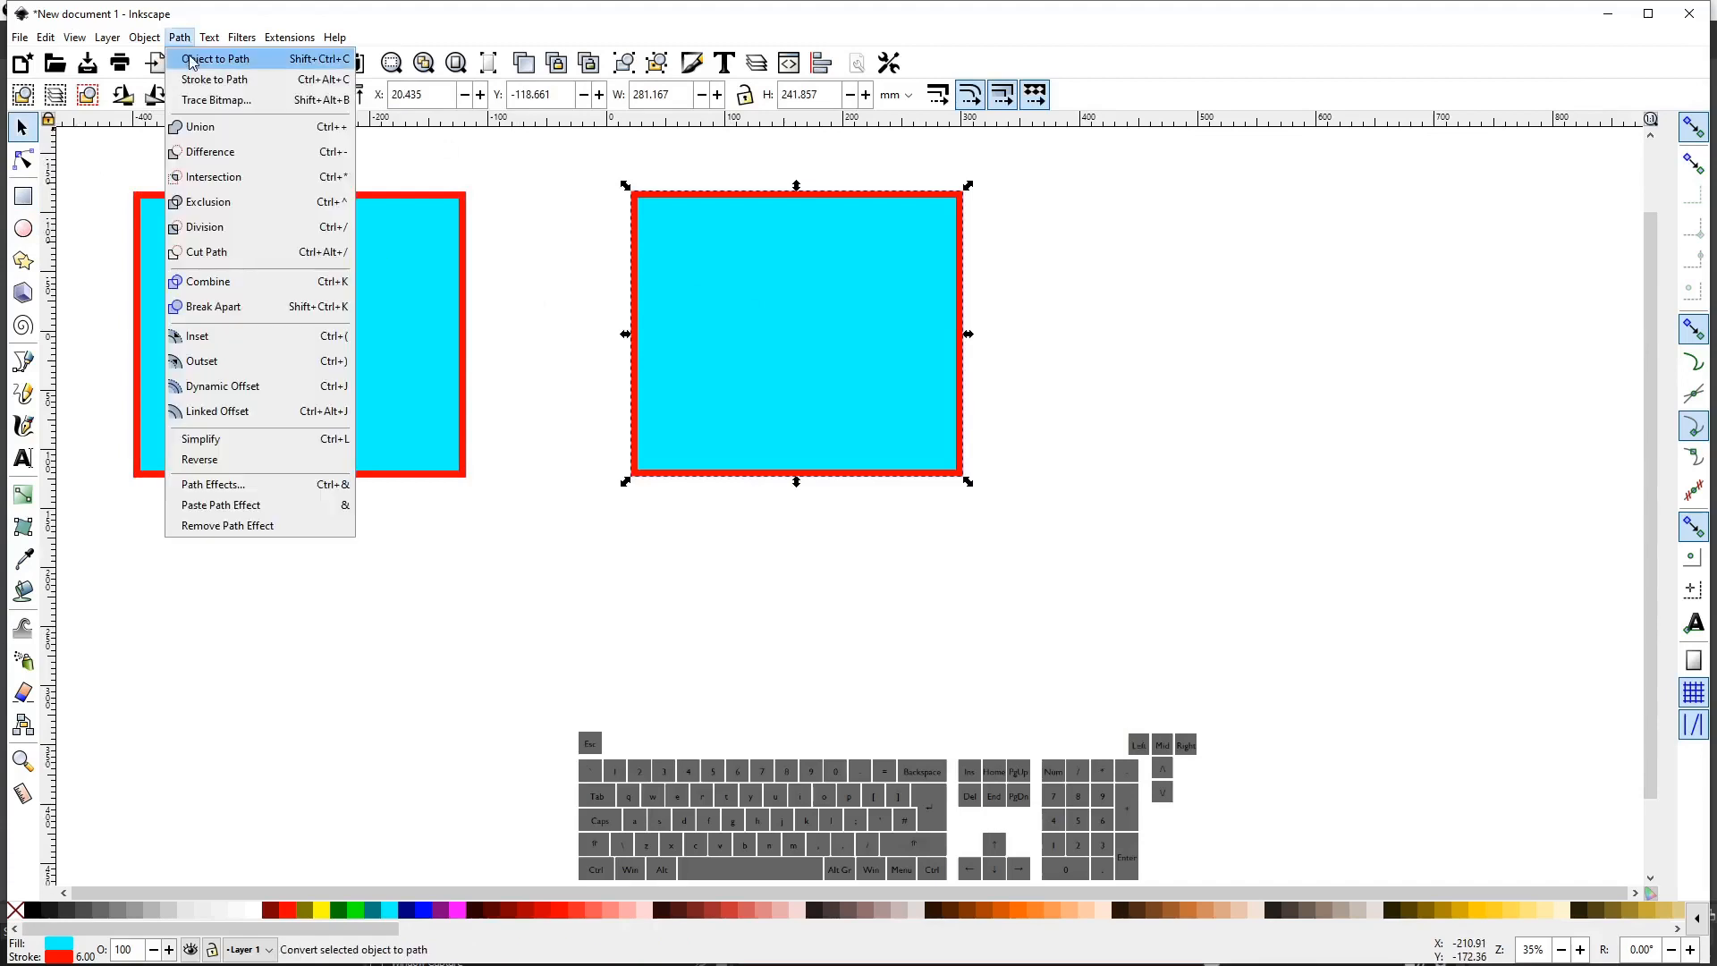
left_click(202, 58)
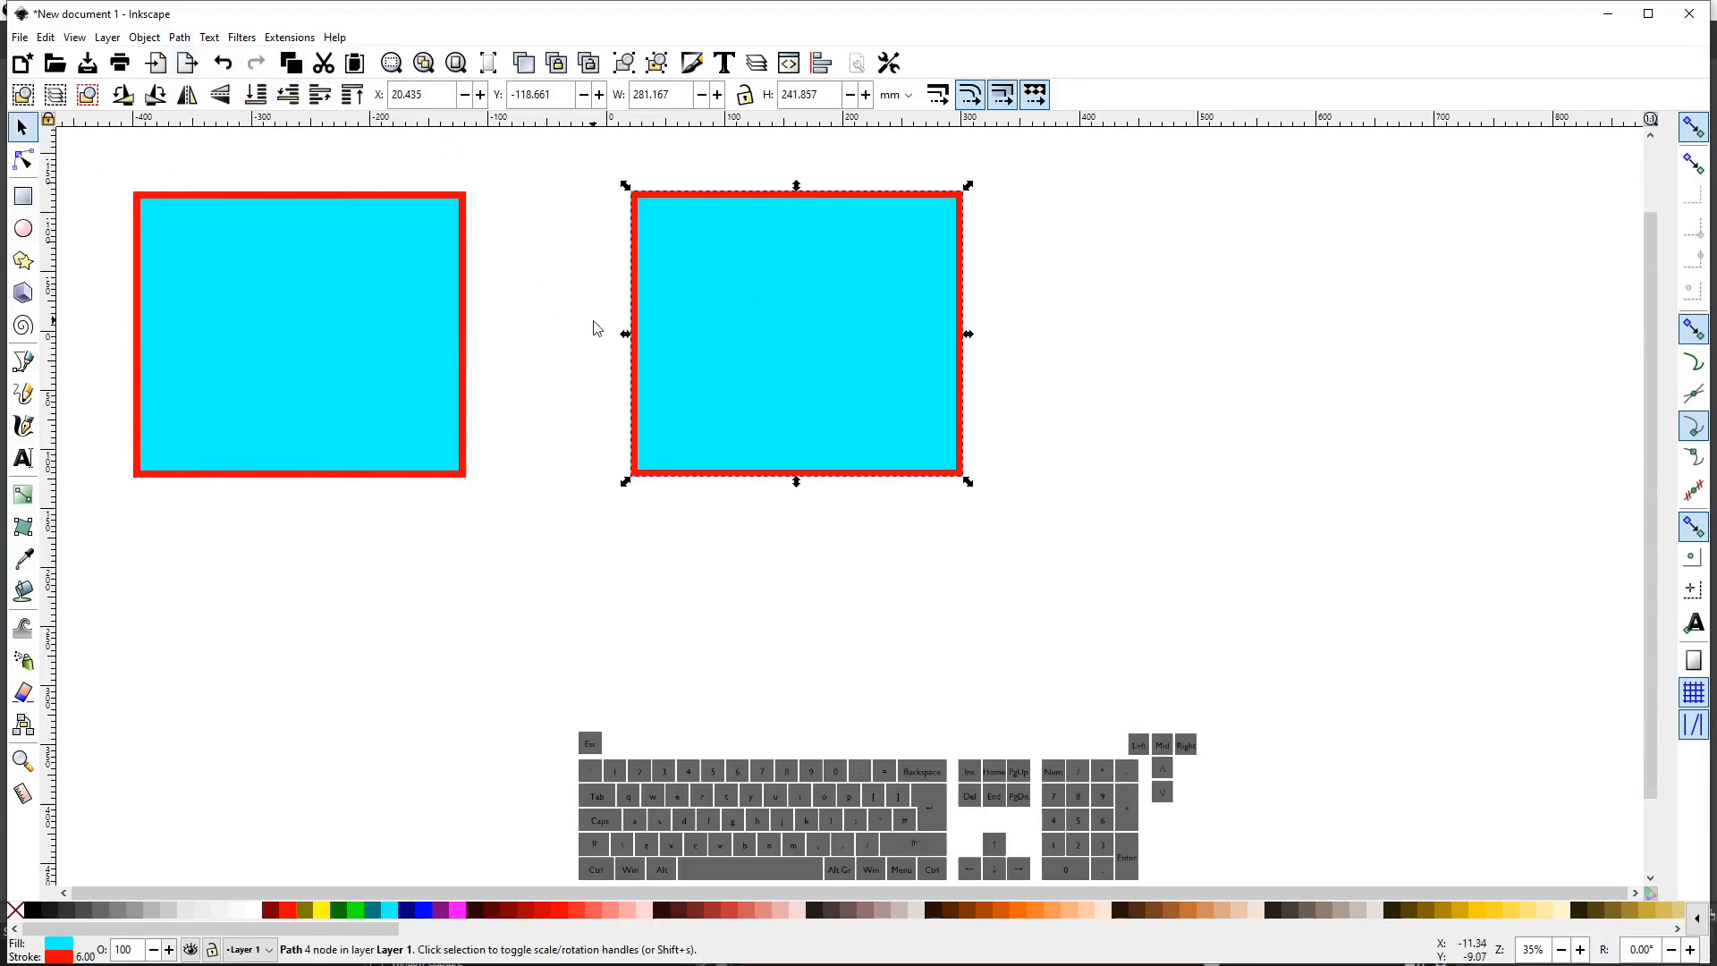
Move the path's upper-right node to X about 379 mm, its lower-left to X about 30 mm and its lower-right to X about 329 mm.
double_click(738, 333)
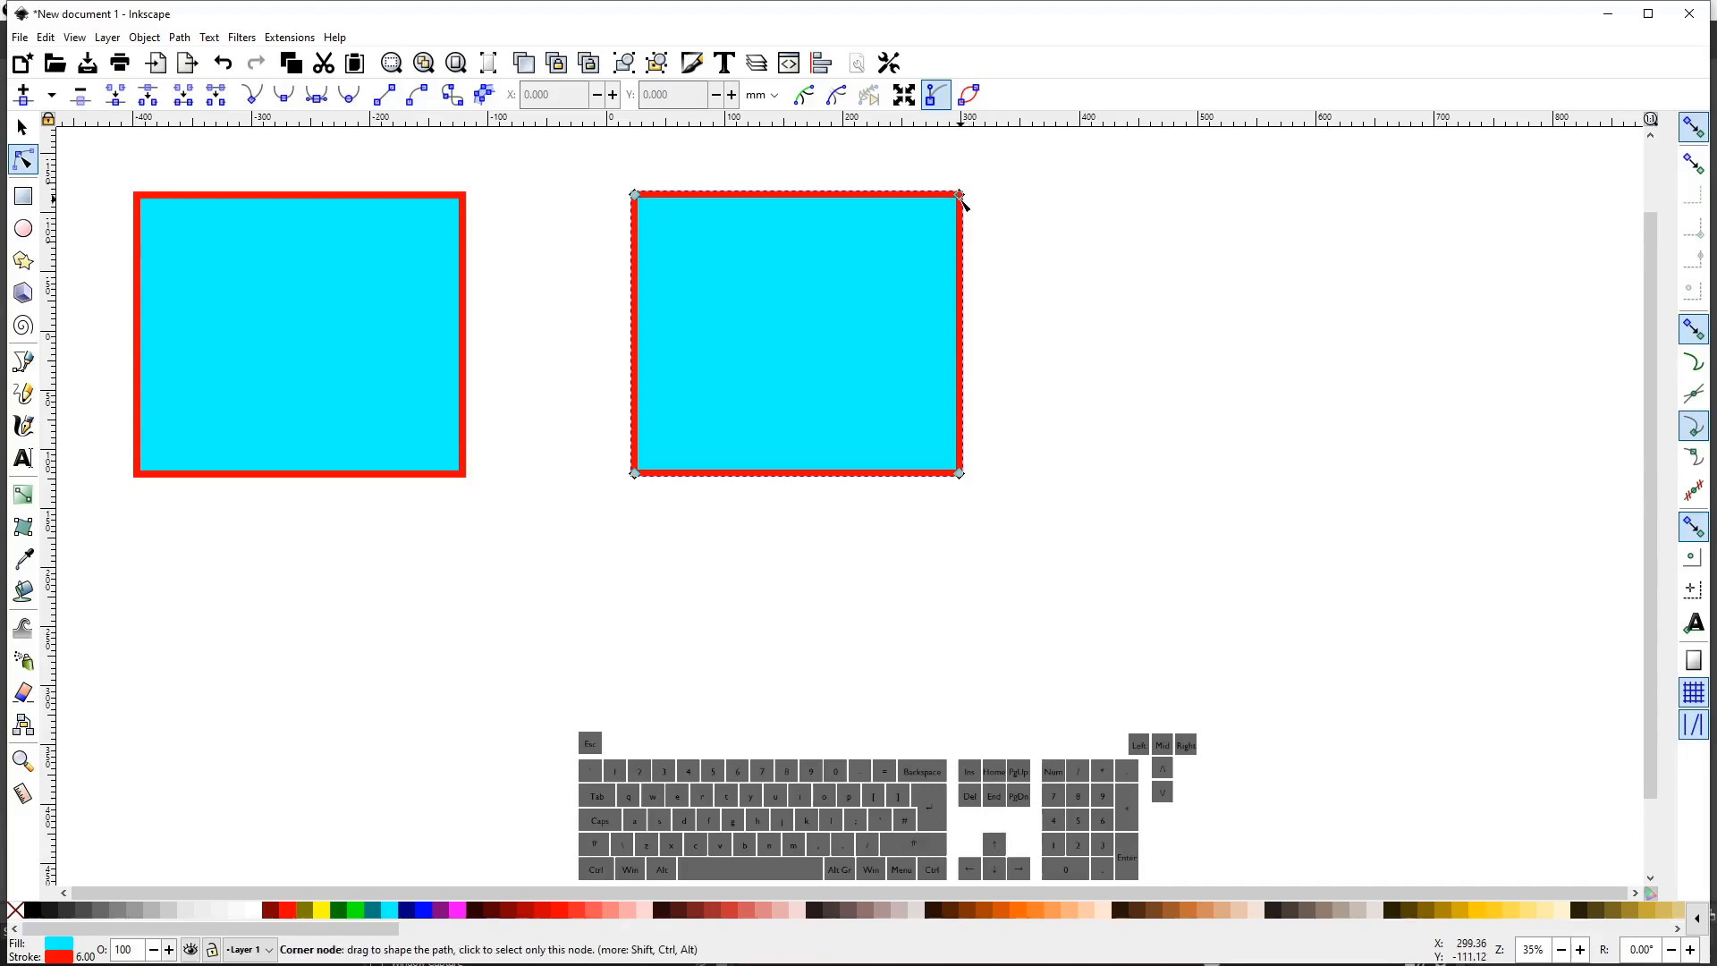
left_click_drag(963, 201, 1059, 202)
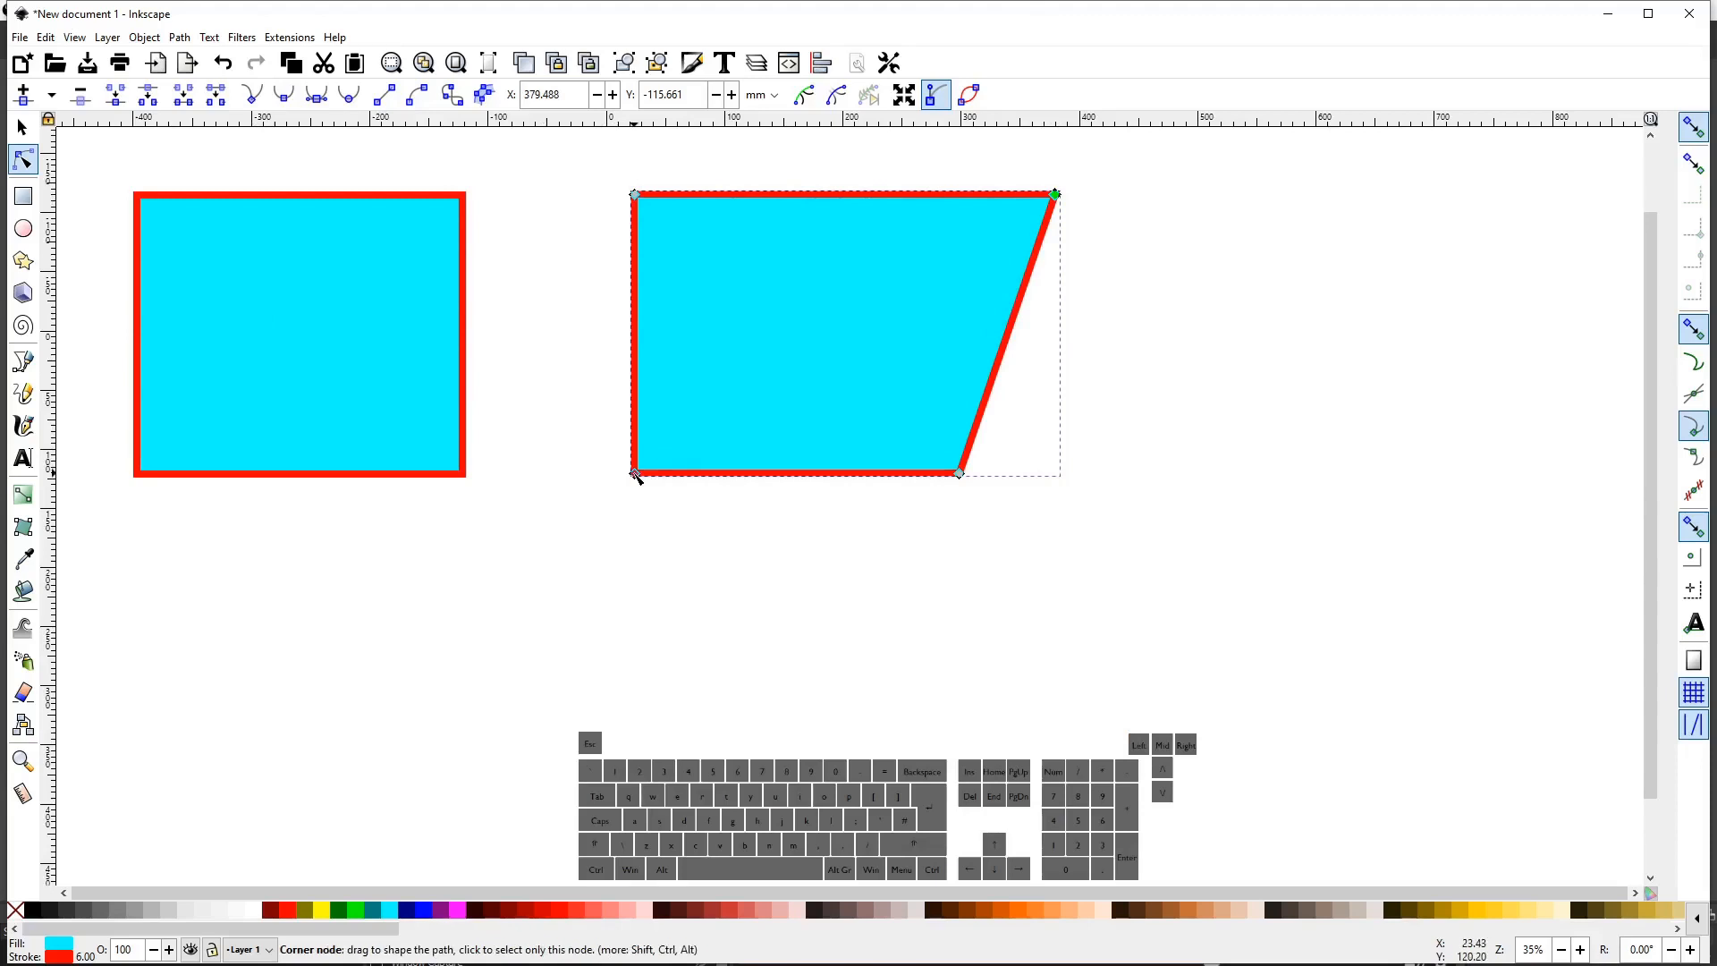
left_click_drag(632, 474, 656, 436)
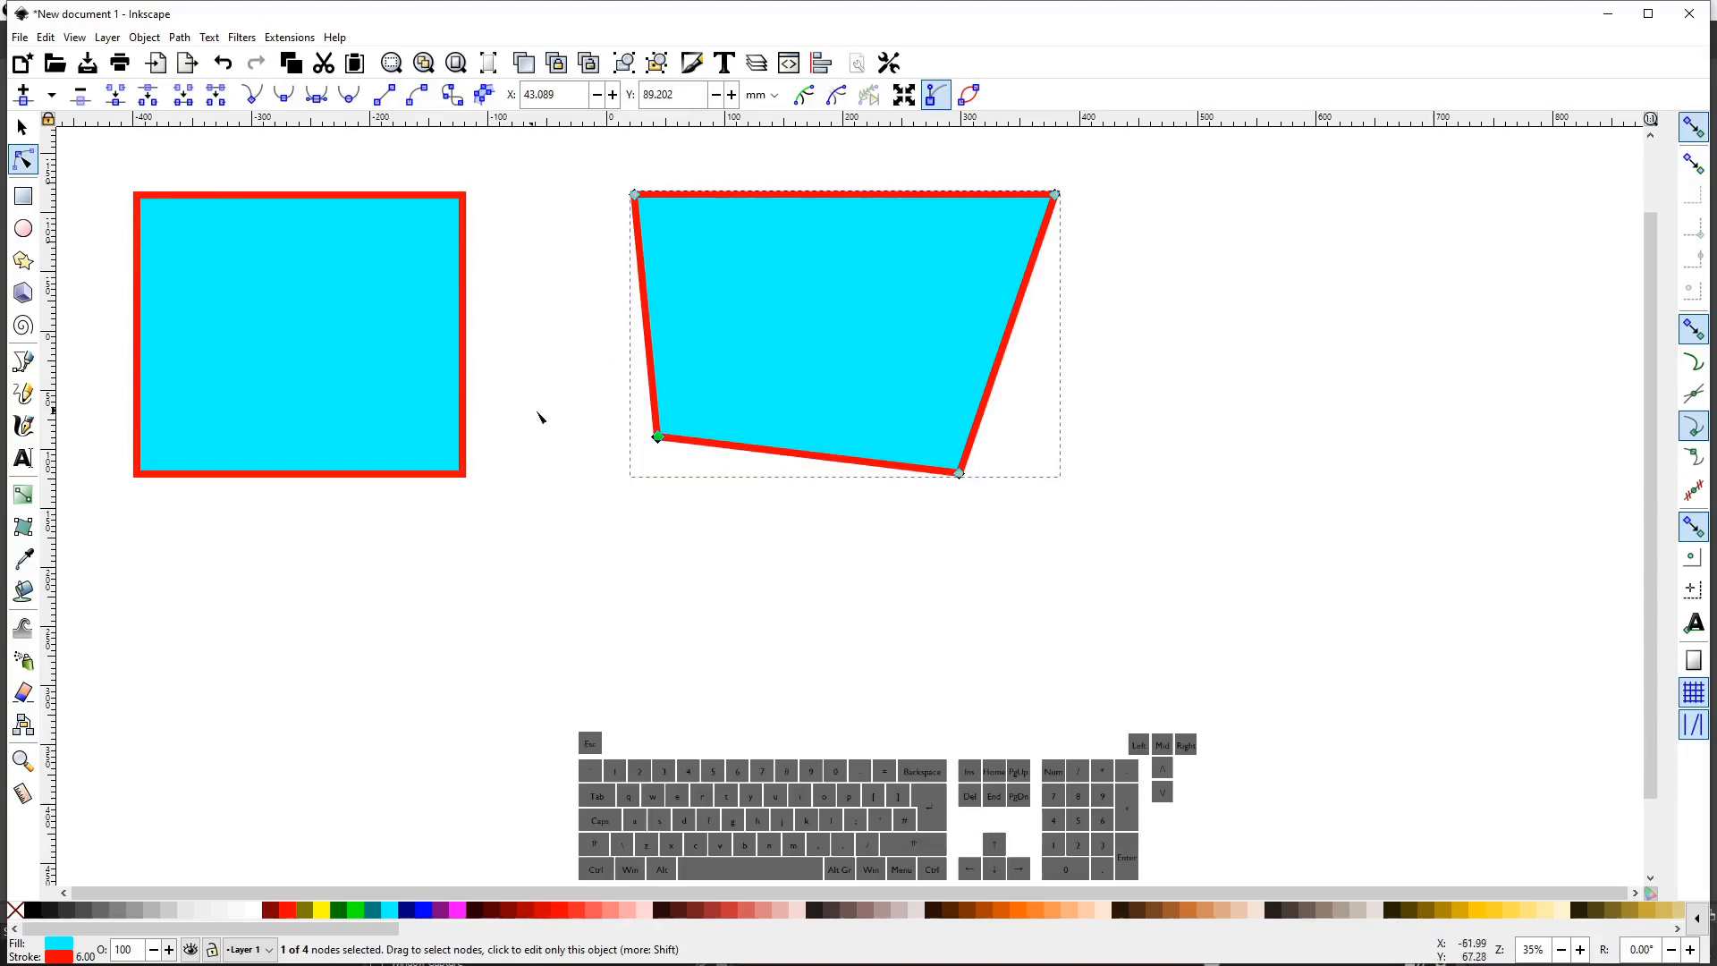
left_click_drag(658, 437, 642, 474)
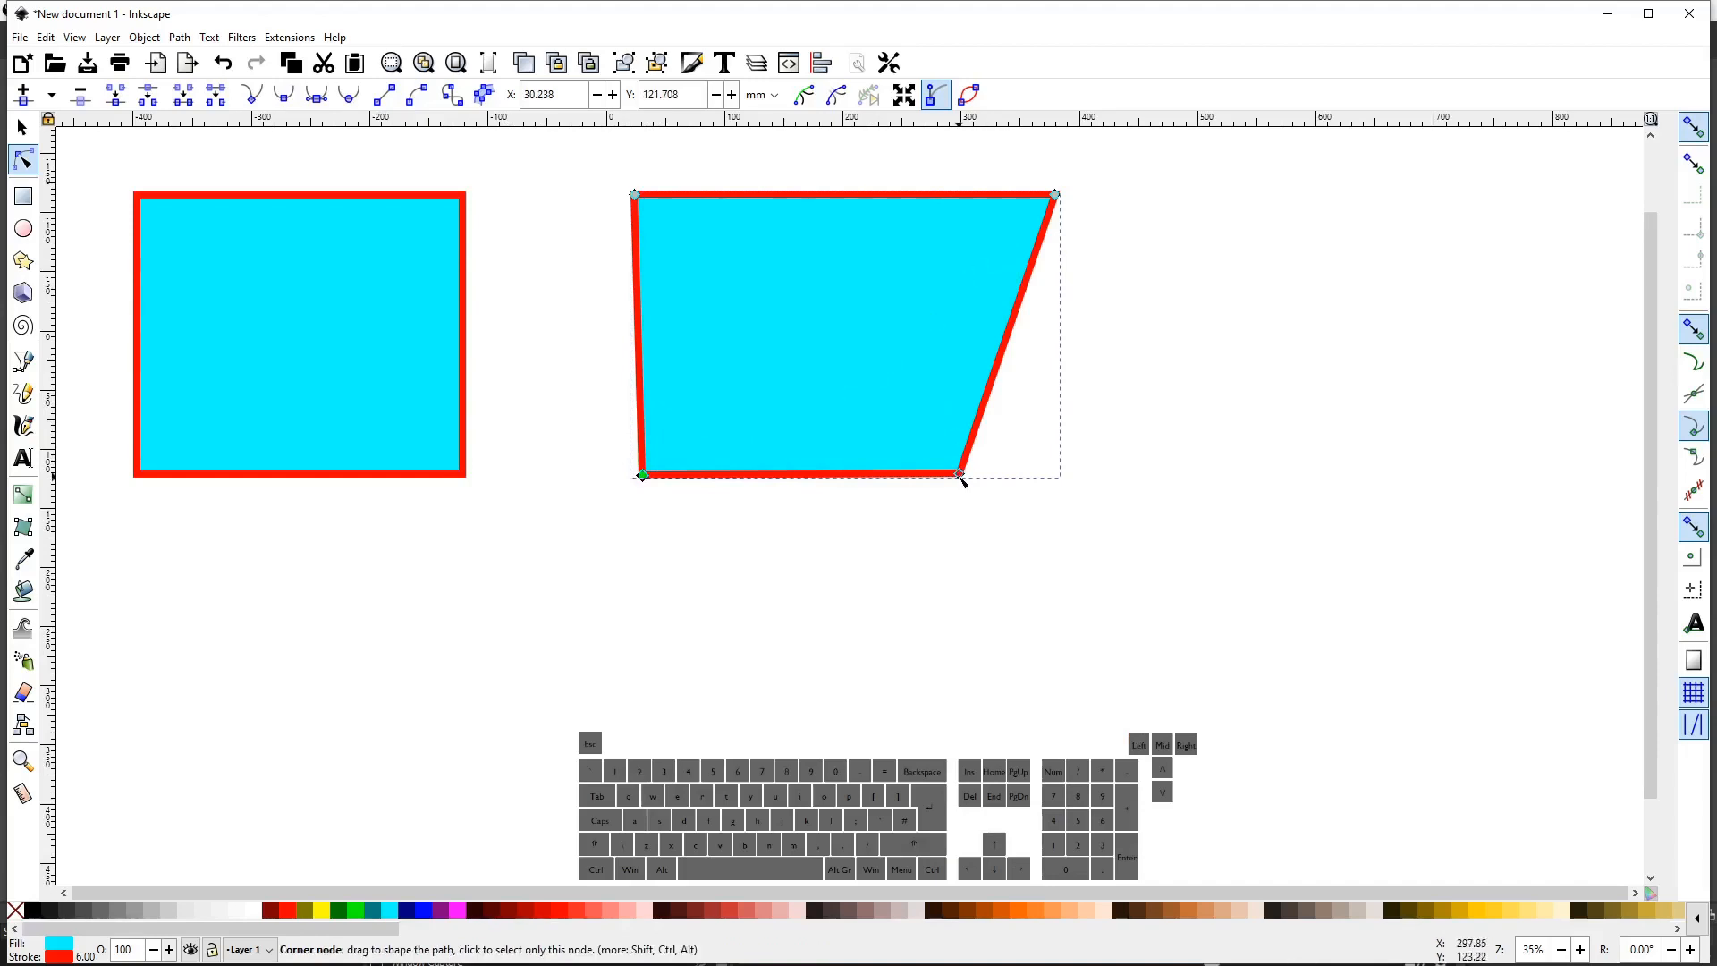
left_click_drag(959, 474, 996, 479)
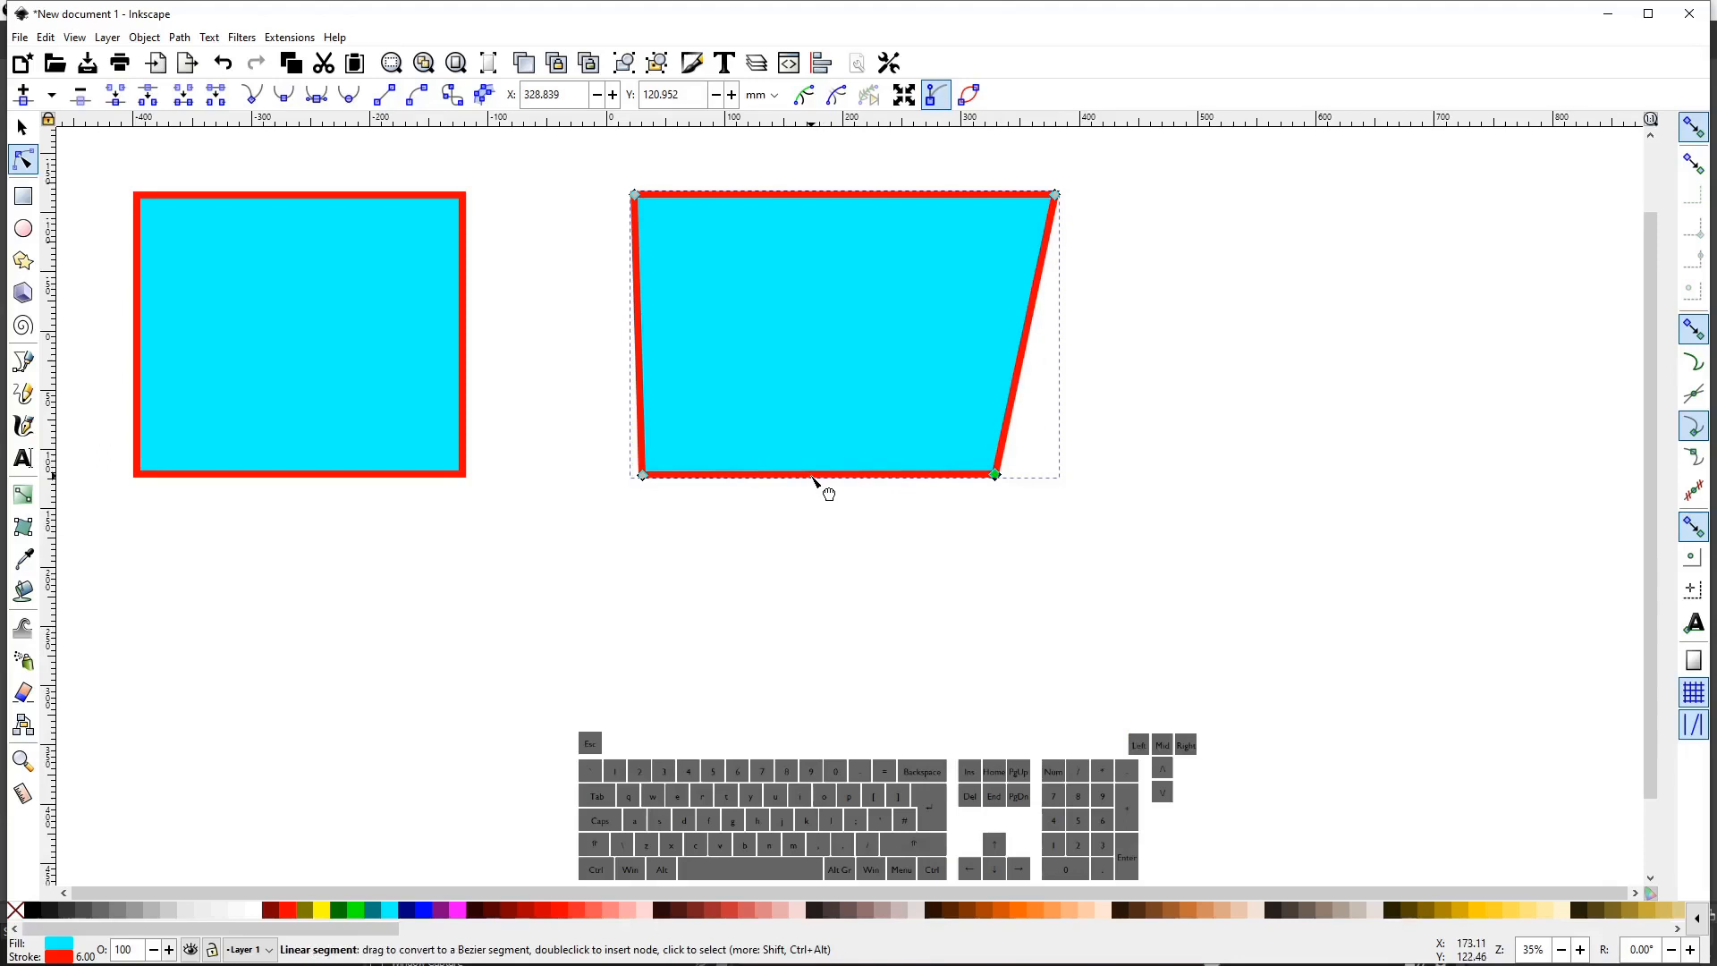
Select both bottom corner nodes of the path with a selection box and move them together down to Y about 164 mm.
left_click(641, 475)
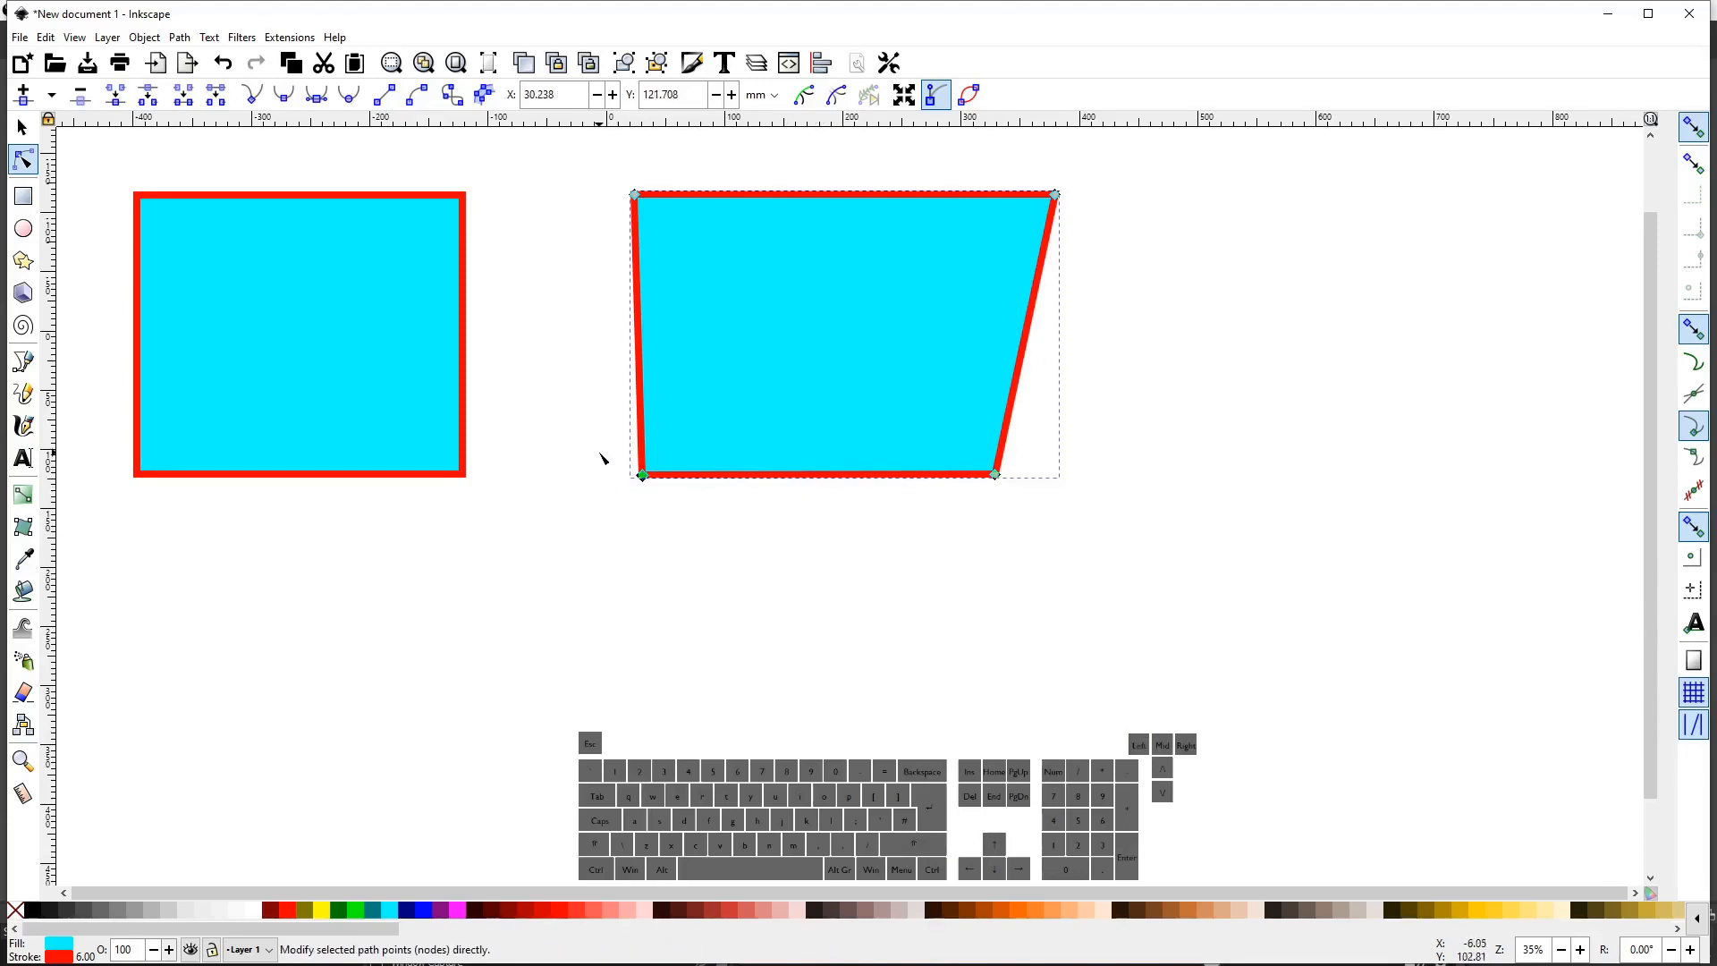
left_click_drag(599, 452, 1118, 516)
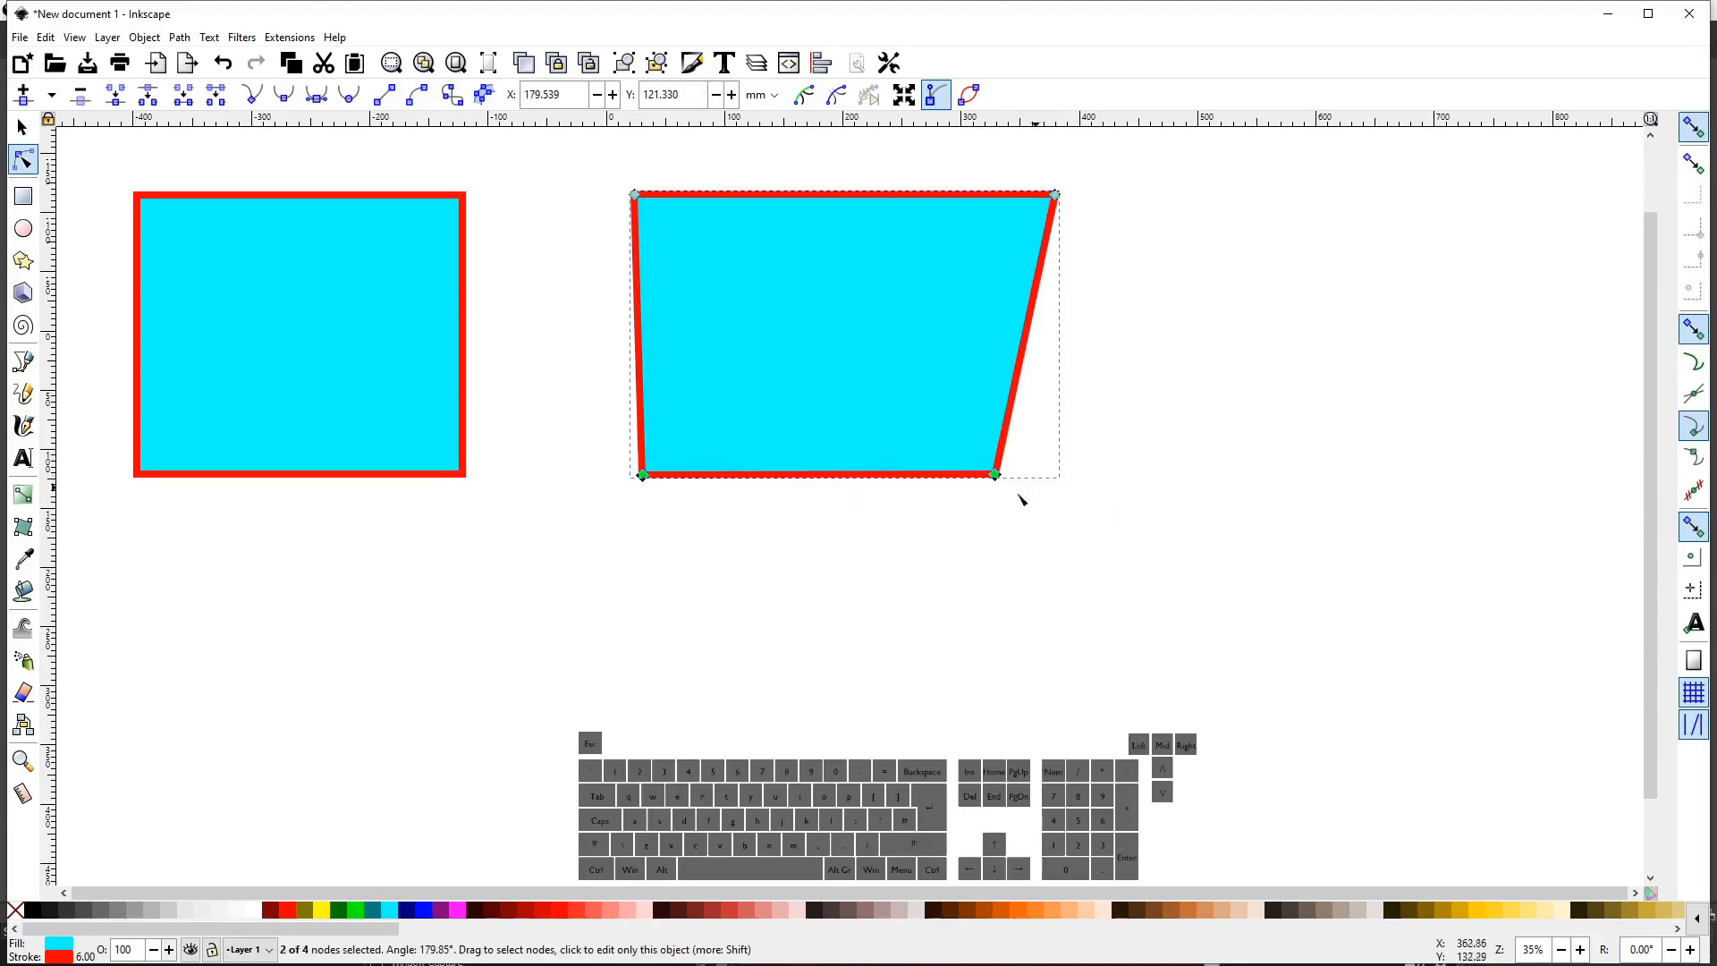
left_click_drag(995, 486, 970, 541)
left_click(1208, 607)
left_click_drag(1058, 583, 494, 490)
left_click(611, 574)
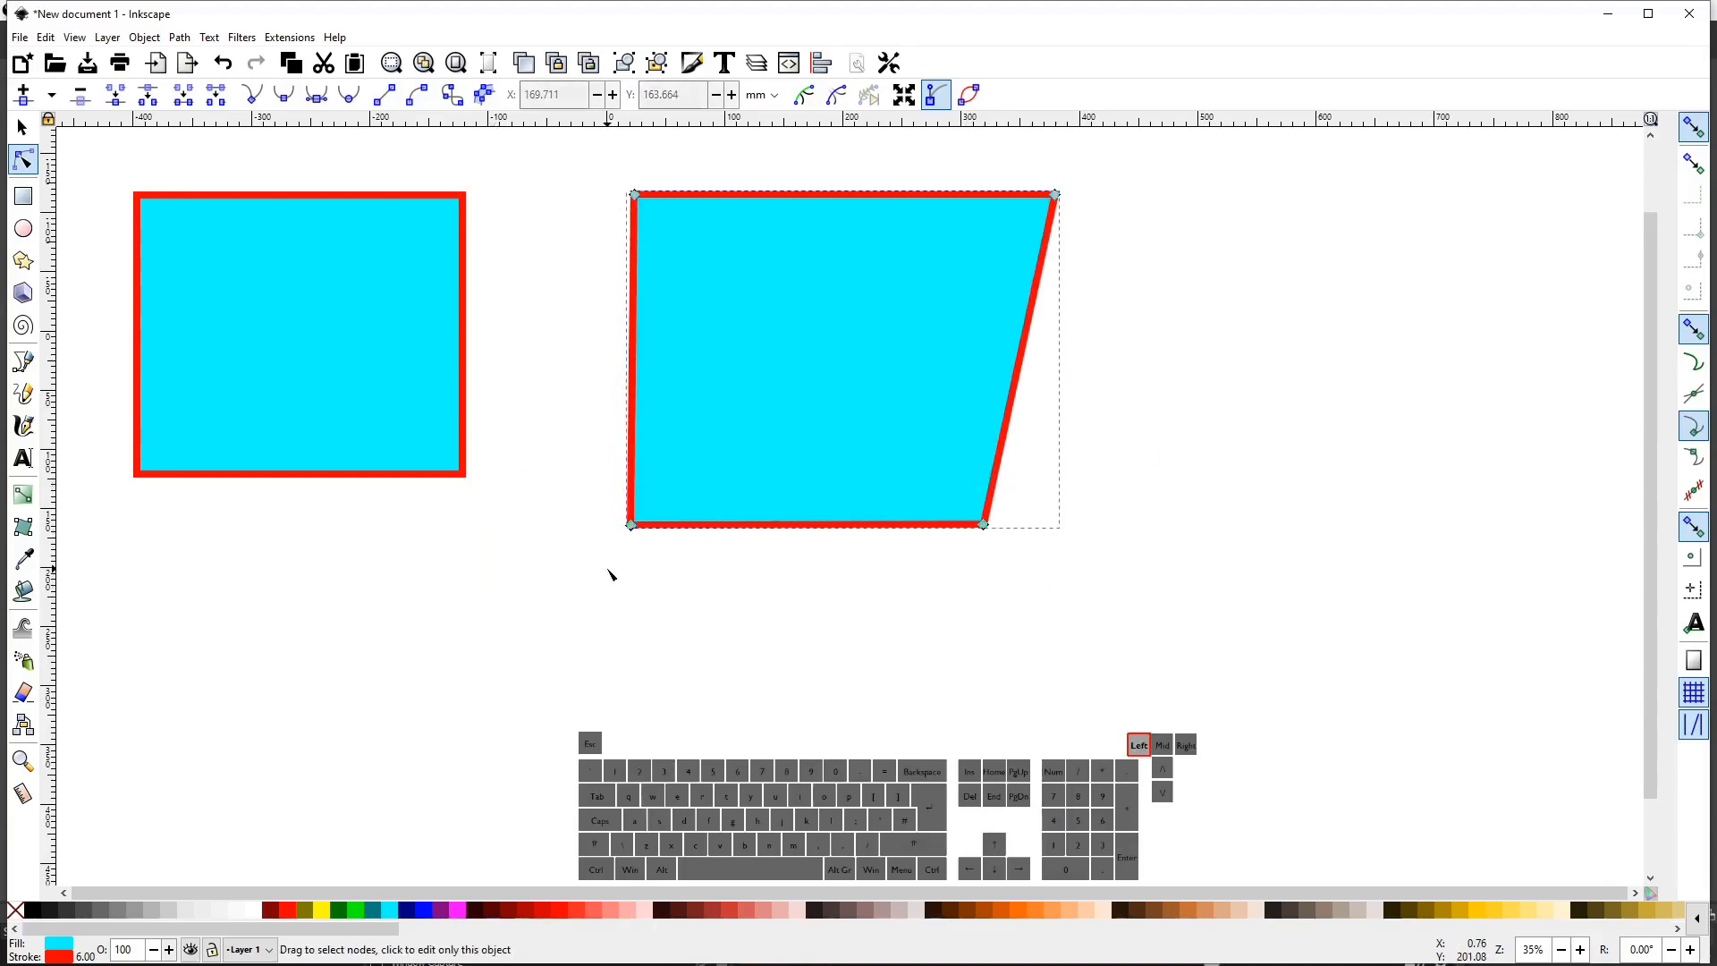
Select the two bottom corner nodes one by one and move them together up to Y about 154 mm.
left_click(630, 525)
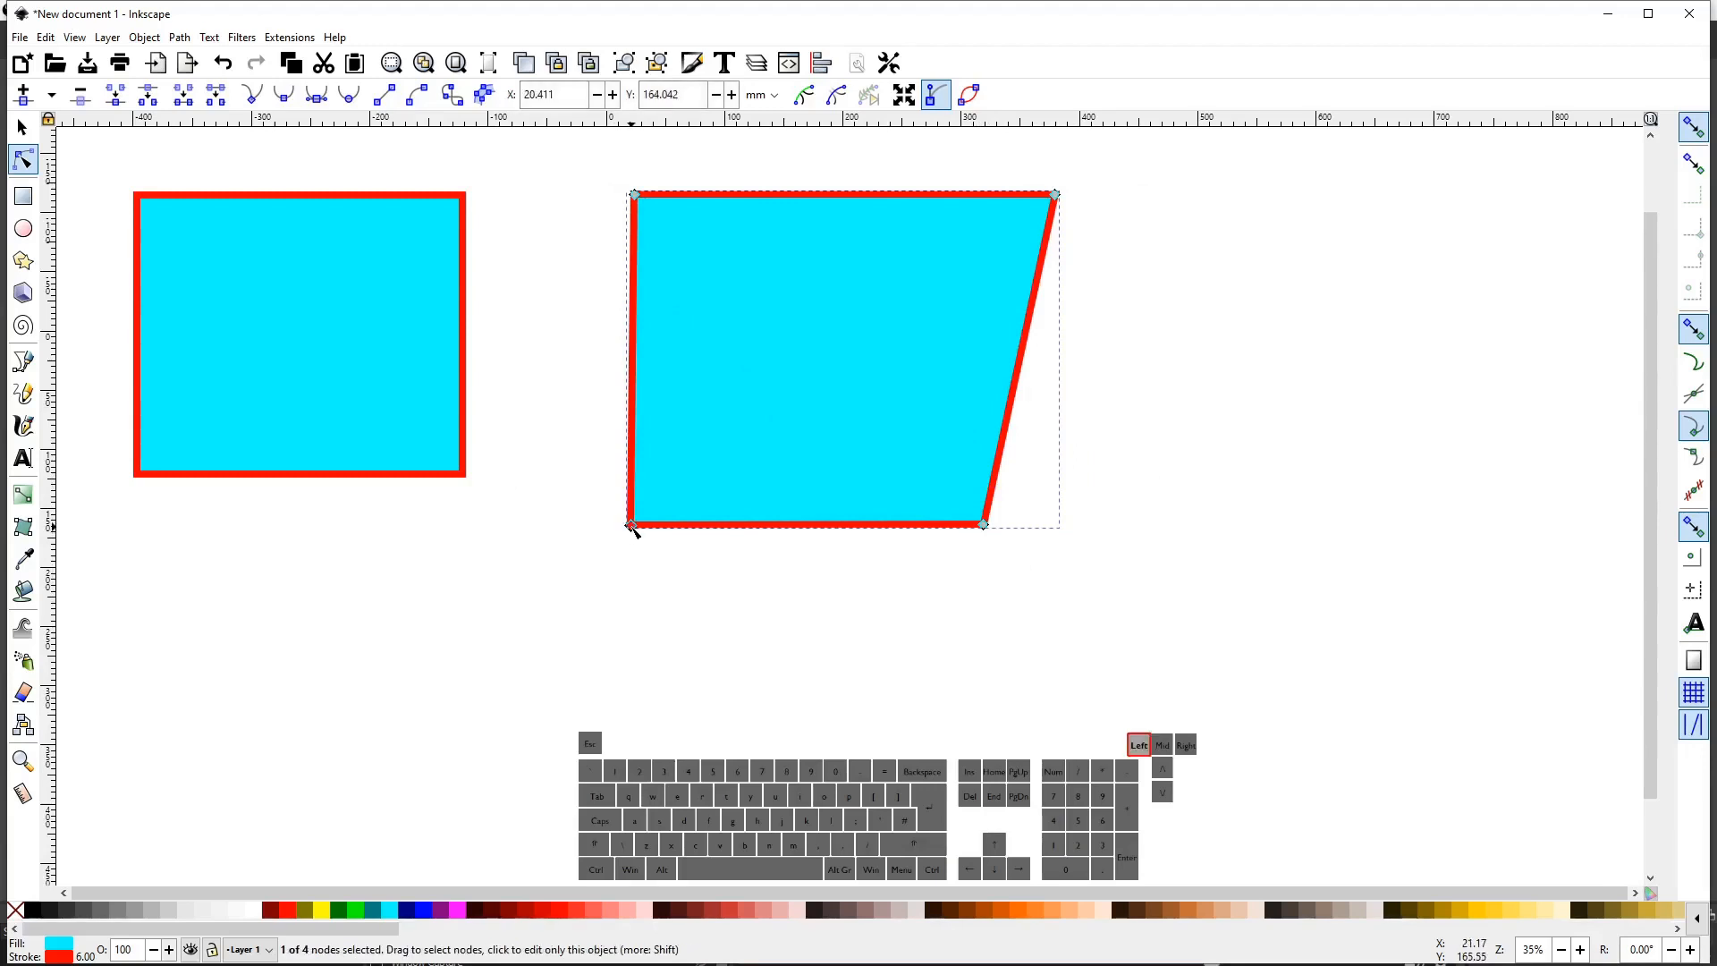
left_click(984, 528, "shift")
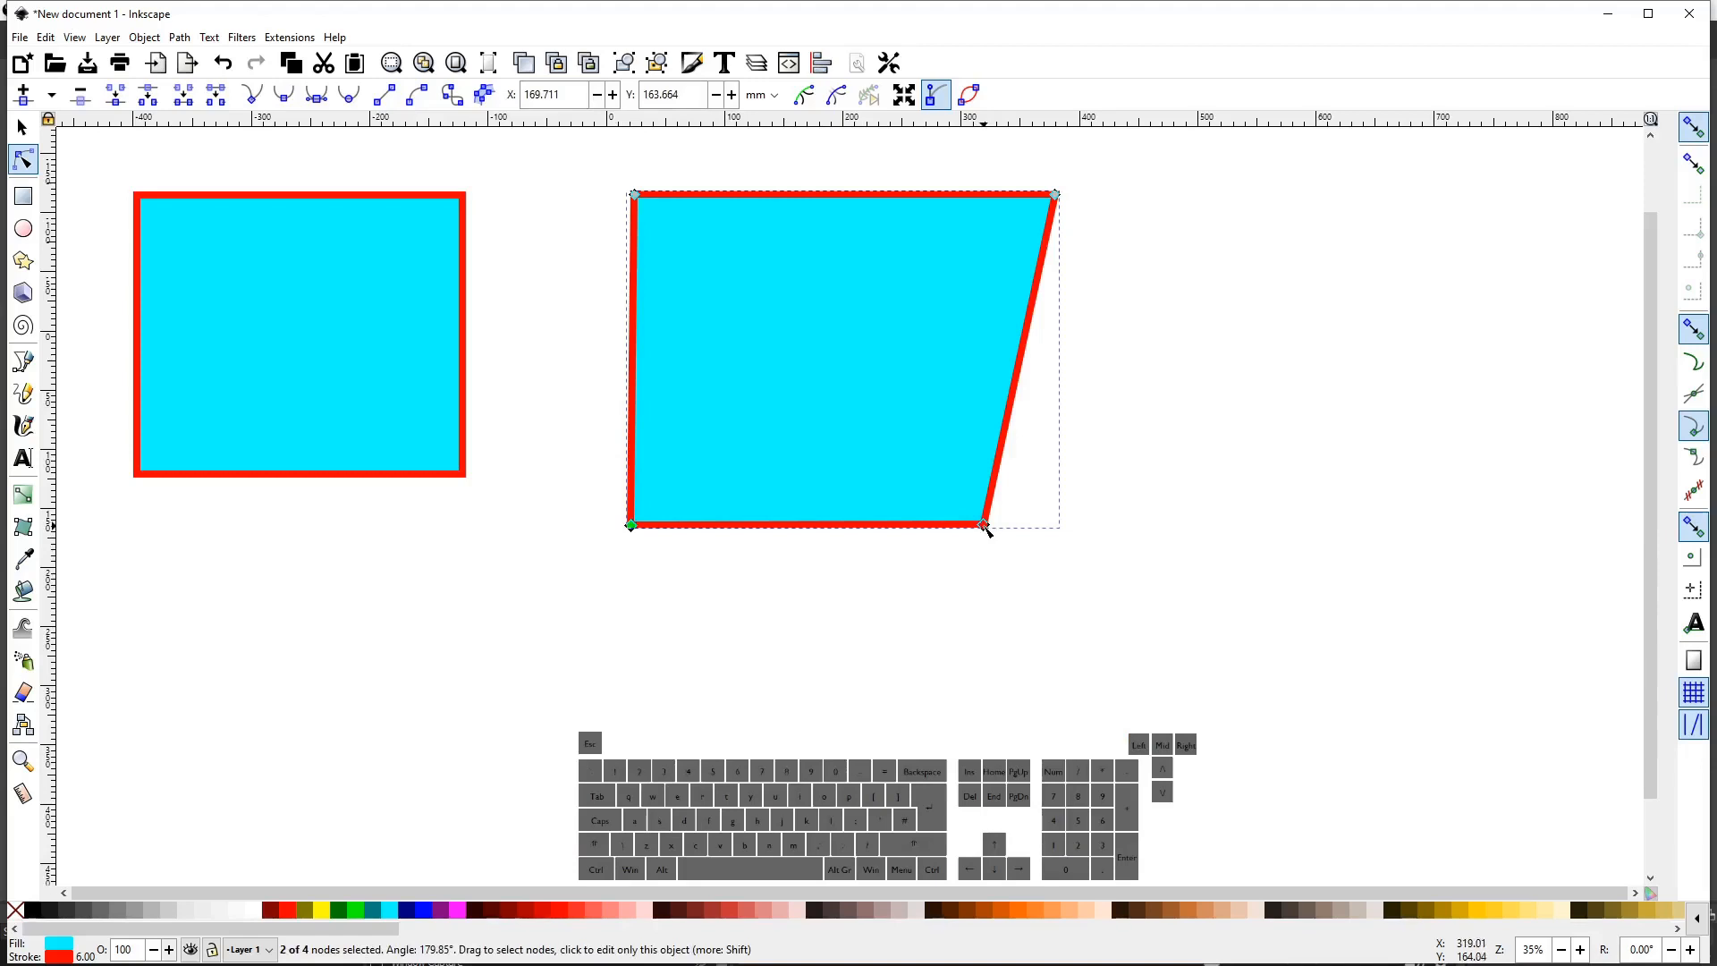
mouse_move(985, 528)
left_mouse_down()
mouse_move(1121, 541)
mouse_move(1062, 580)
mouse_move(1022, 442)
mouse_move(1021, 505)
mouse_move(989, 515)
left_mouse_up()
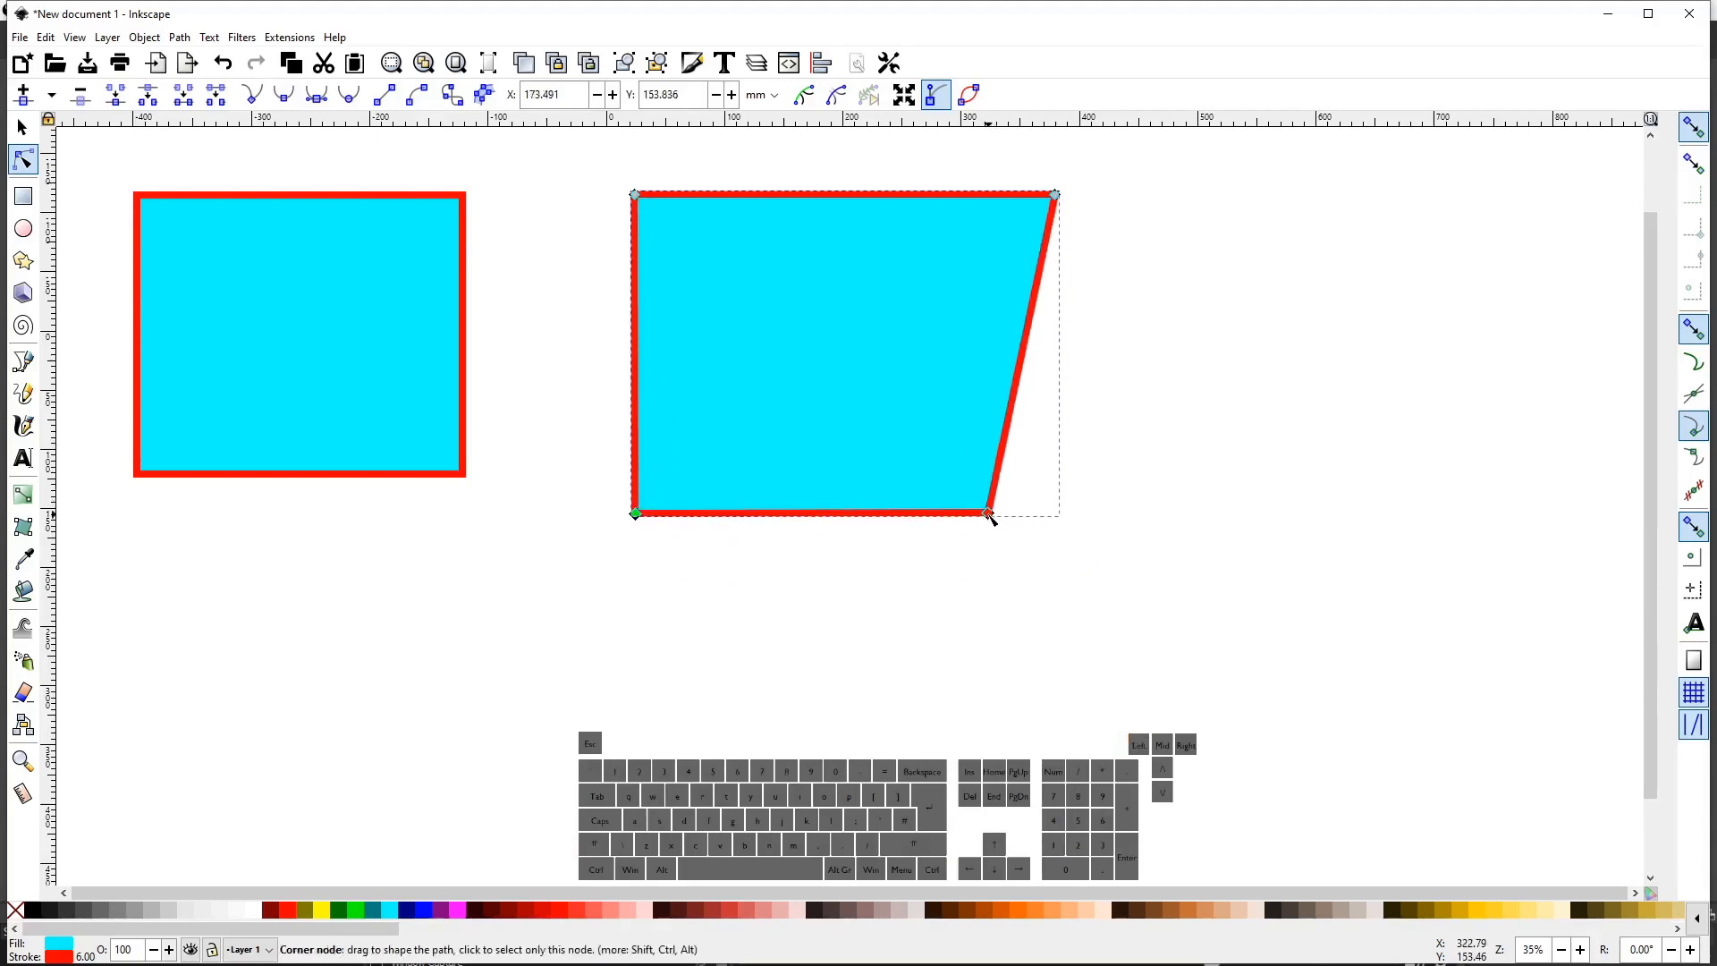
left_click(1162, 480)
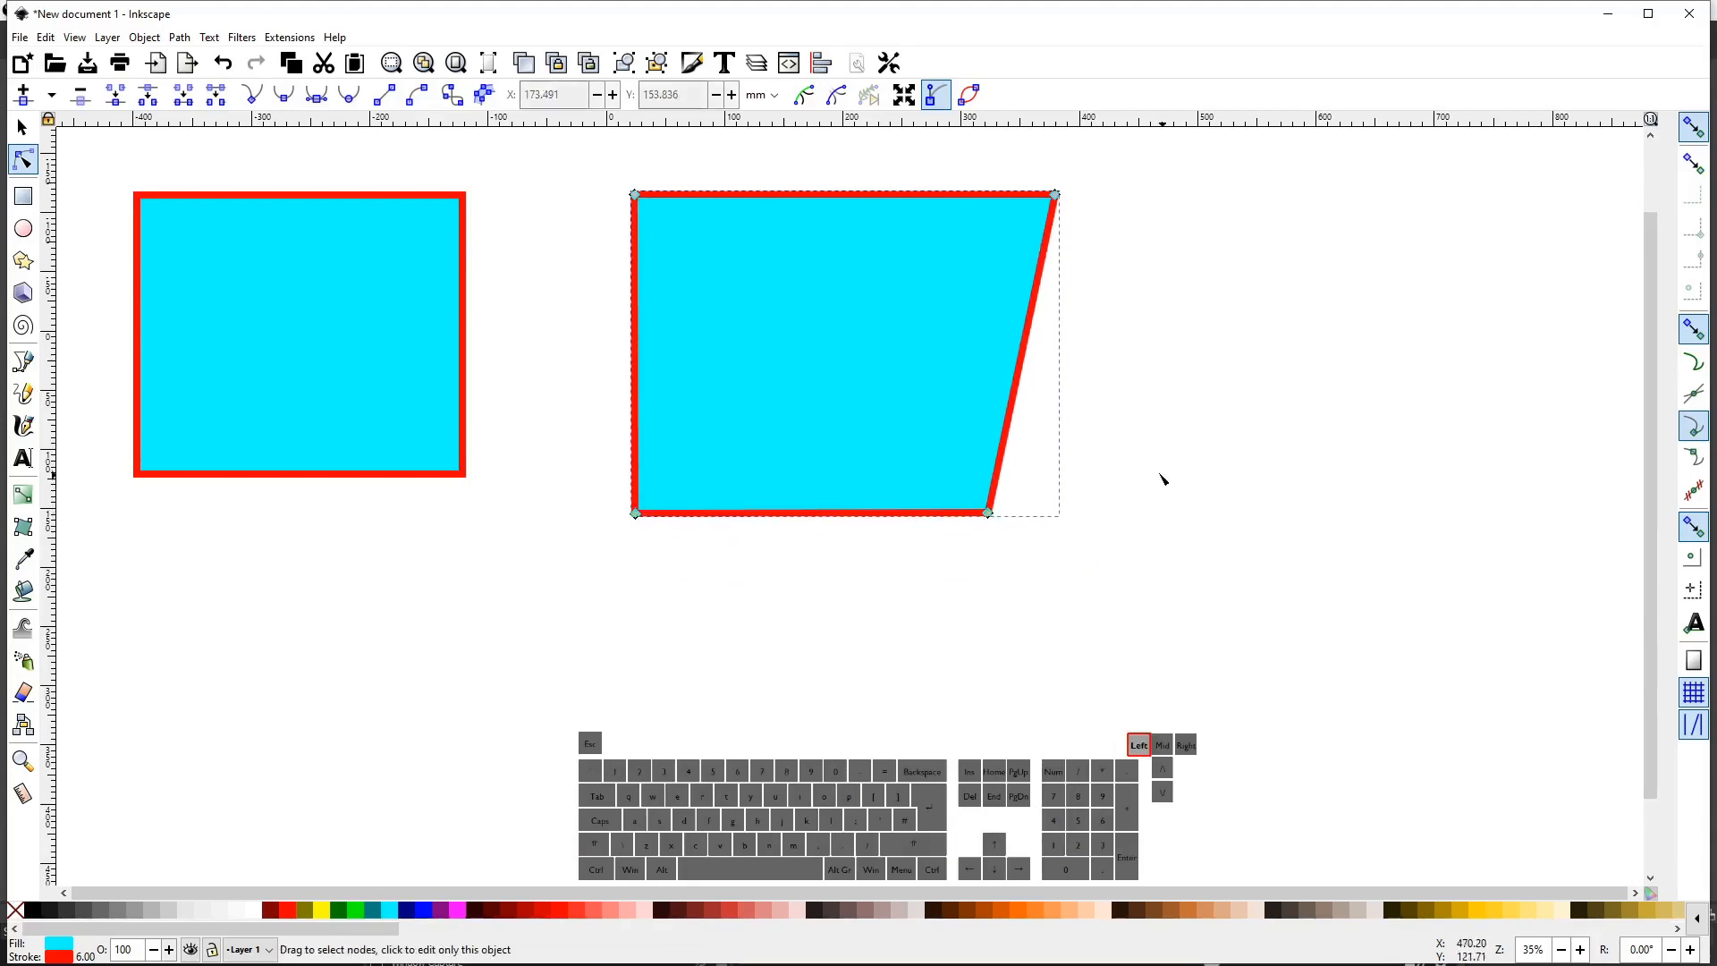
Bend the path's right side outward into a curve and adjust the lower end node's Bezier handle to round it.
left_click(1021, 366)
left_click_drag(1021, 365, 1134, 372)
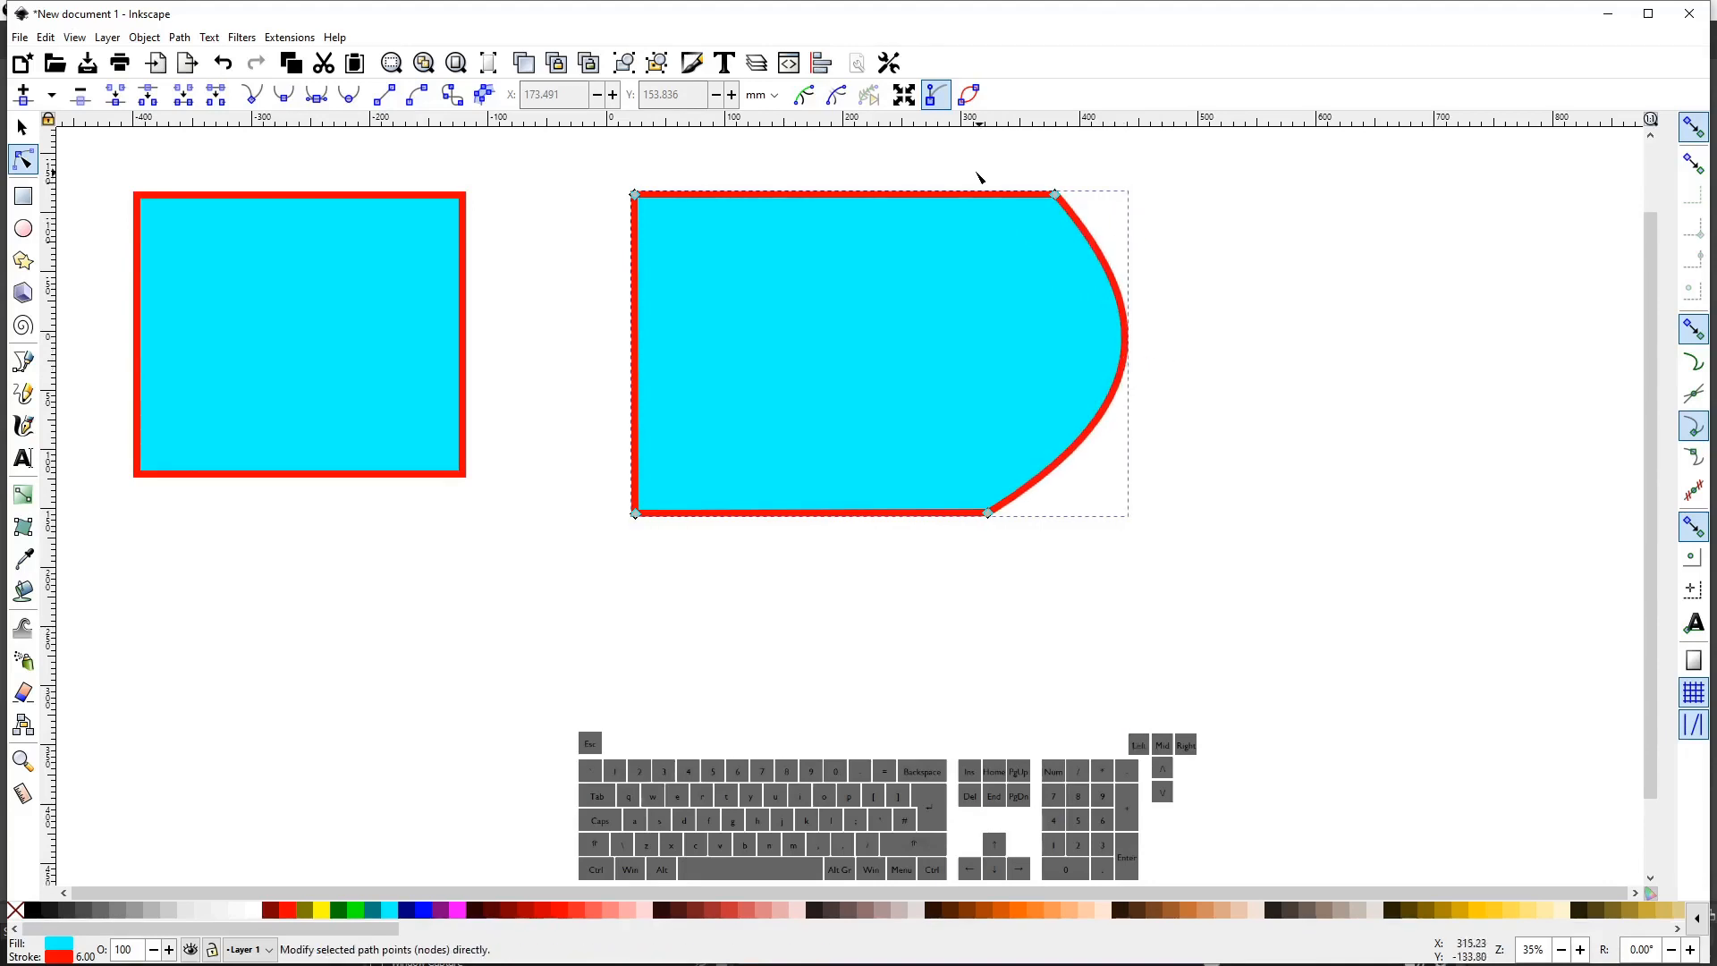
left_click_drag(967, 173, 1179, 581)
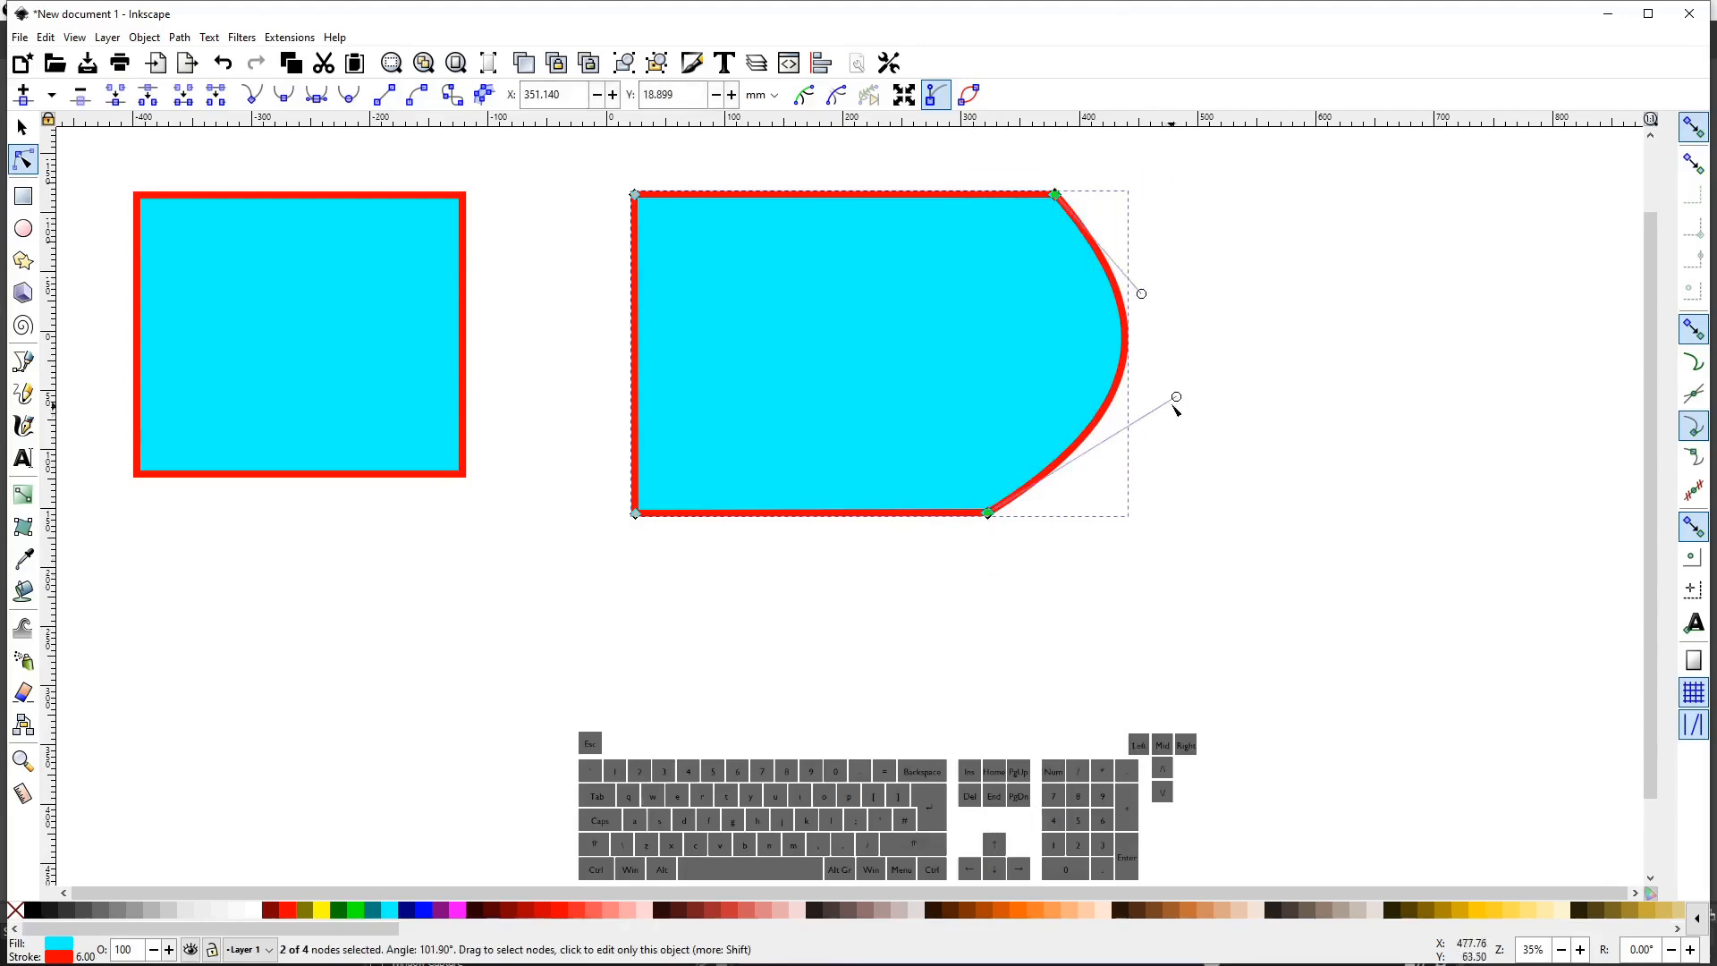
left_click_drag(1177, 397, 1131, 443)
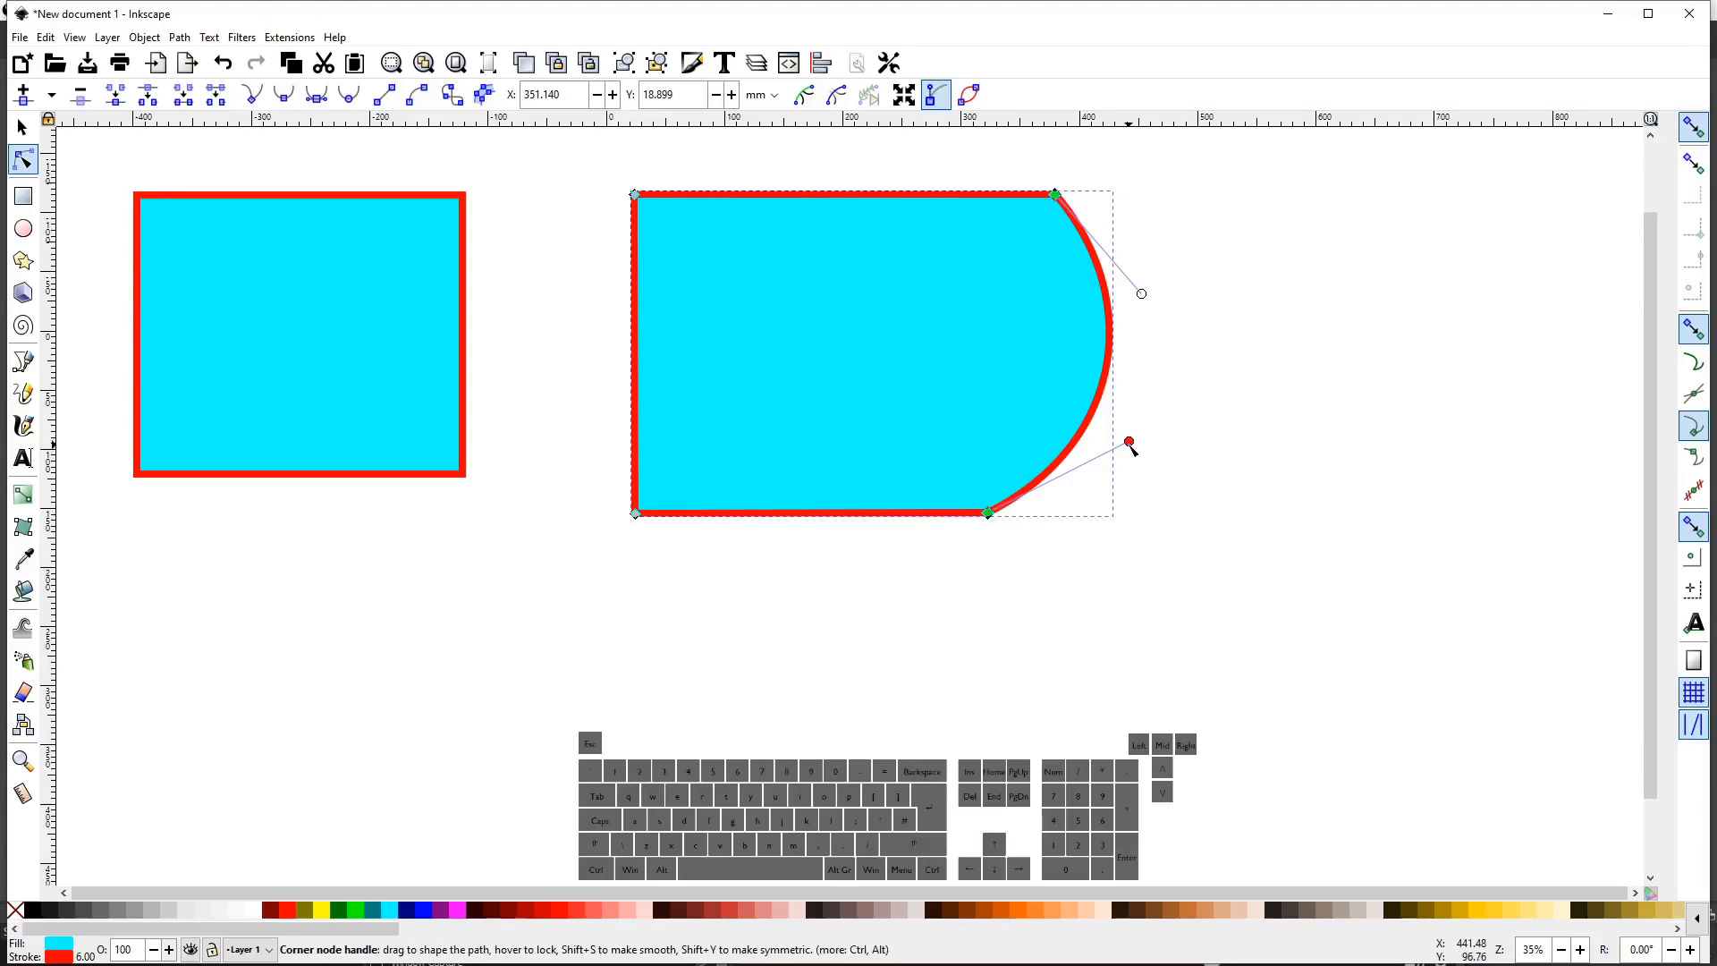
mouse_move(1129, 444)
left_mouse_down()
mouse_move(990, 414)
mouse_move(966, 349)
mouse_move(989, 215)
mouse_move(1028, 364)
mouse_move(1119, 464)
left_mouse_up()
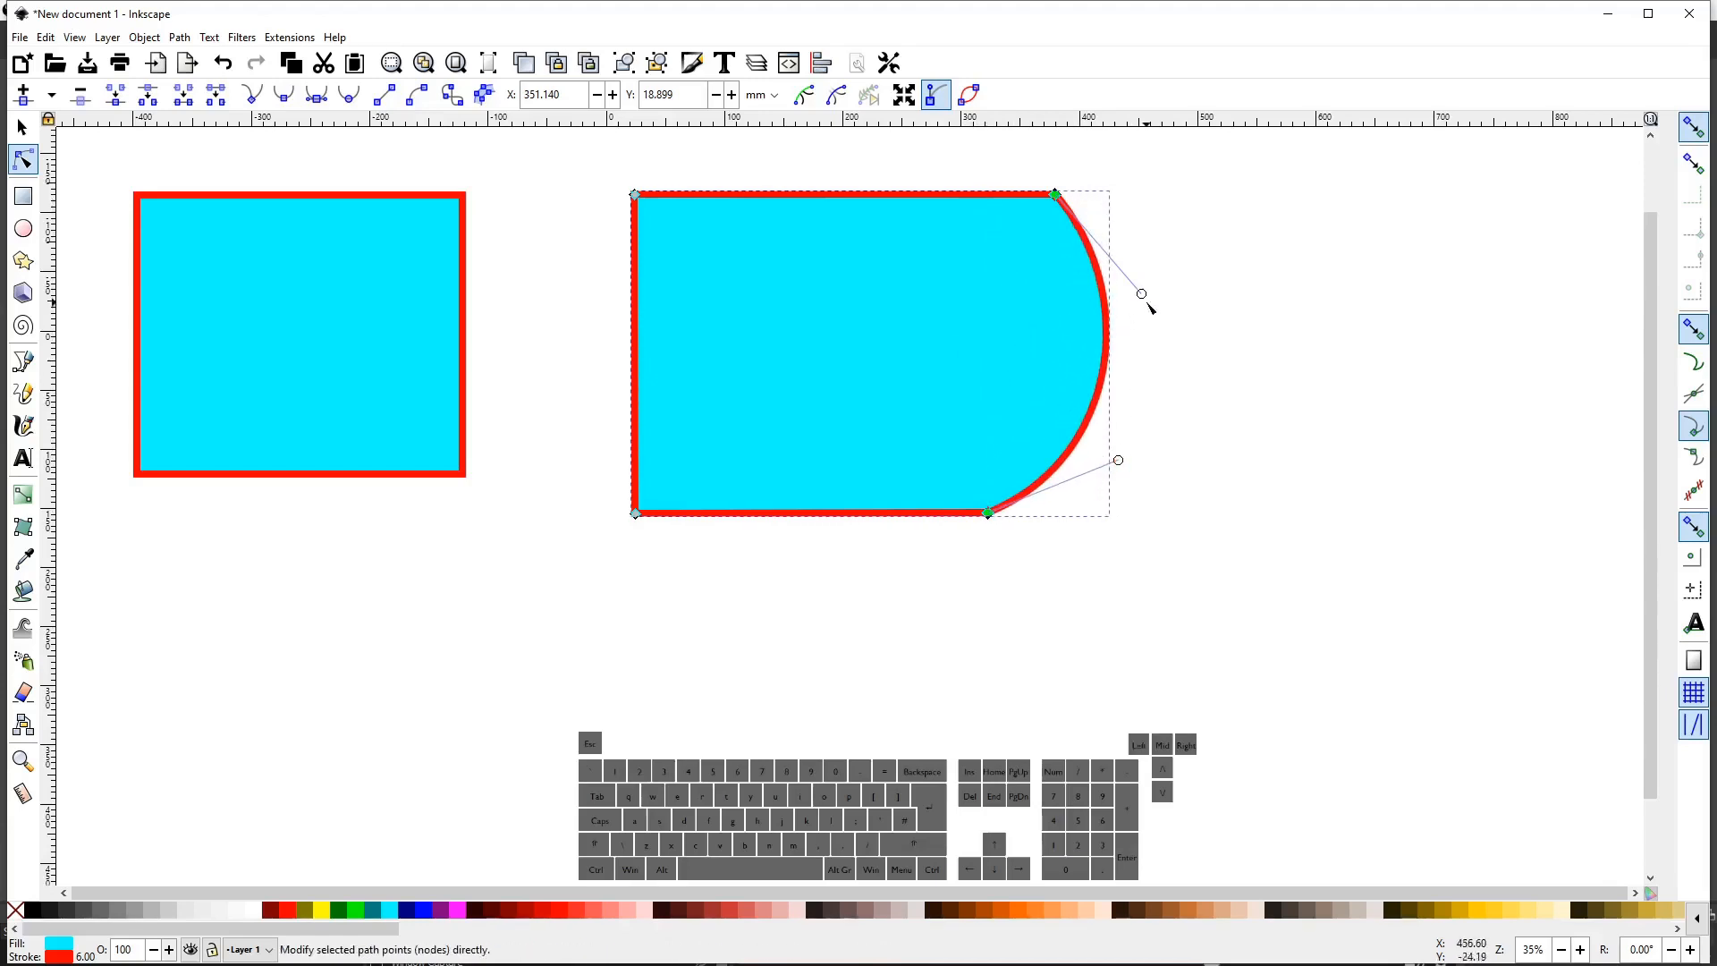
Swing the right side's Bezier handles far inward, then reposition both outward to form an evenly rounded bulge.
left_click_drag(1142, 293, 279, 638)
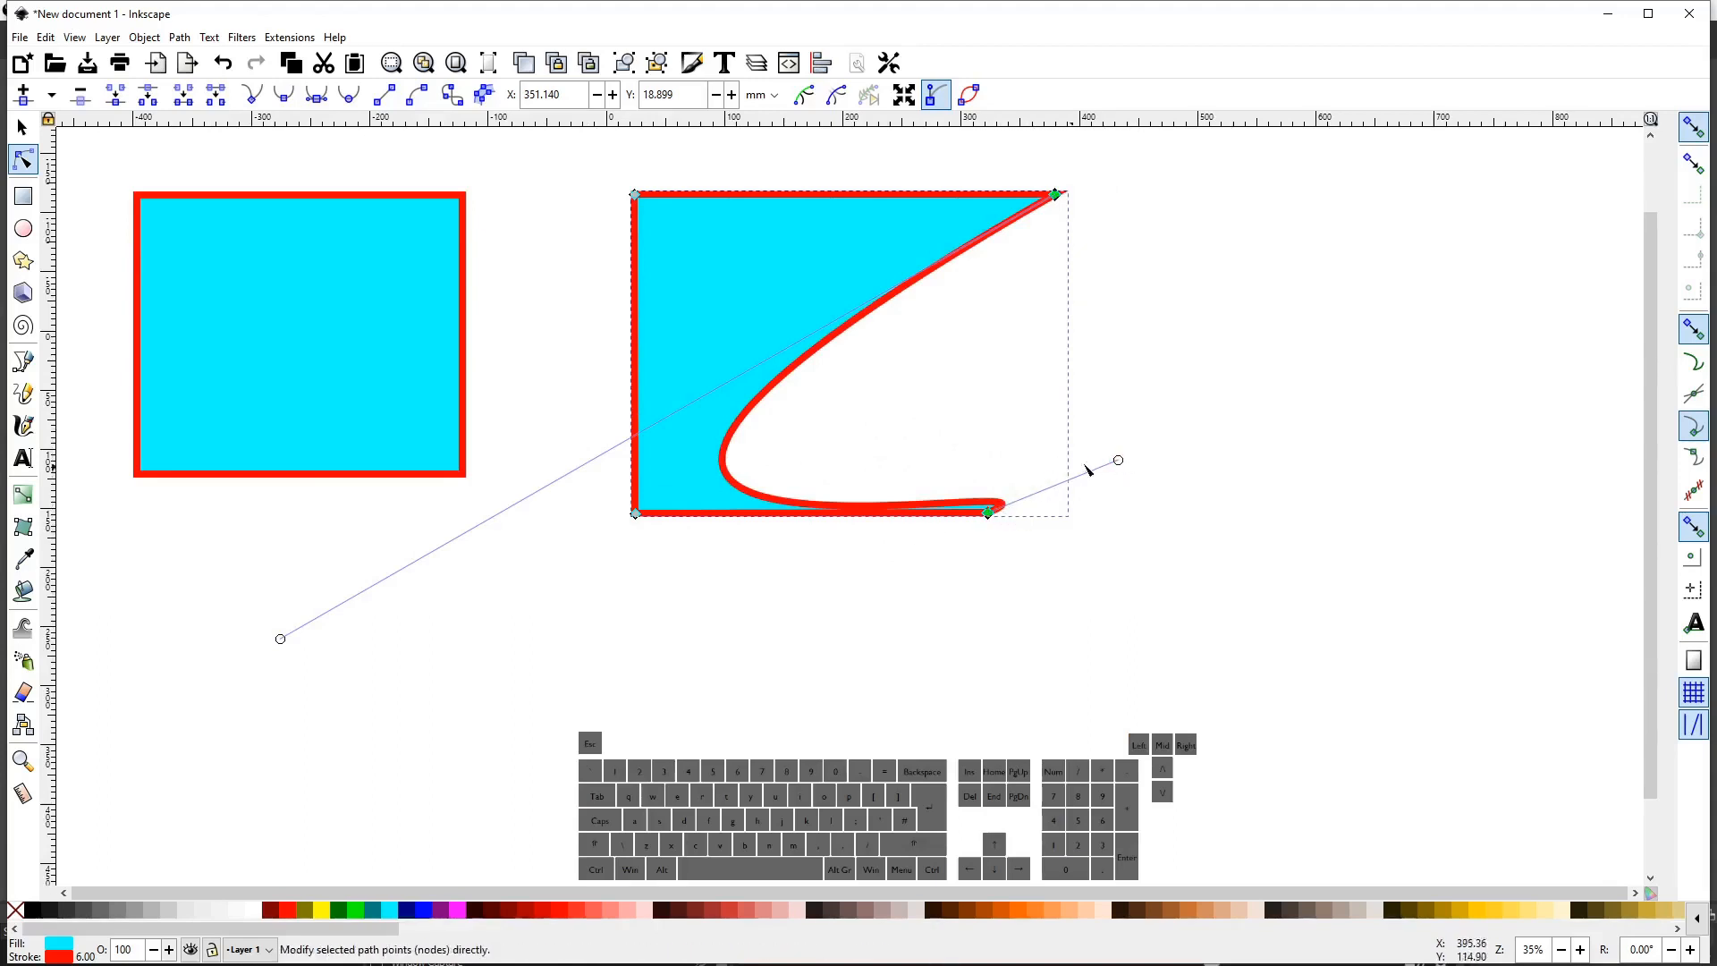
left_click_drag(1118, 461, 996, 479)
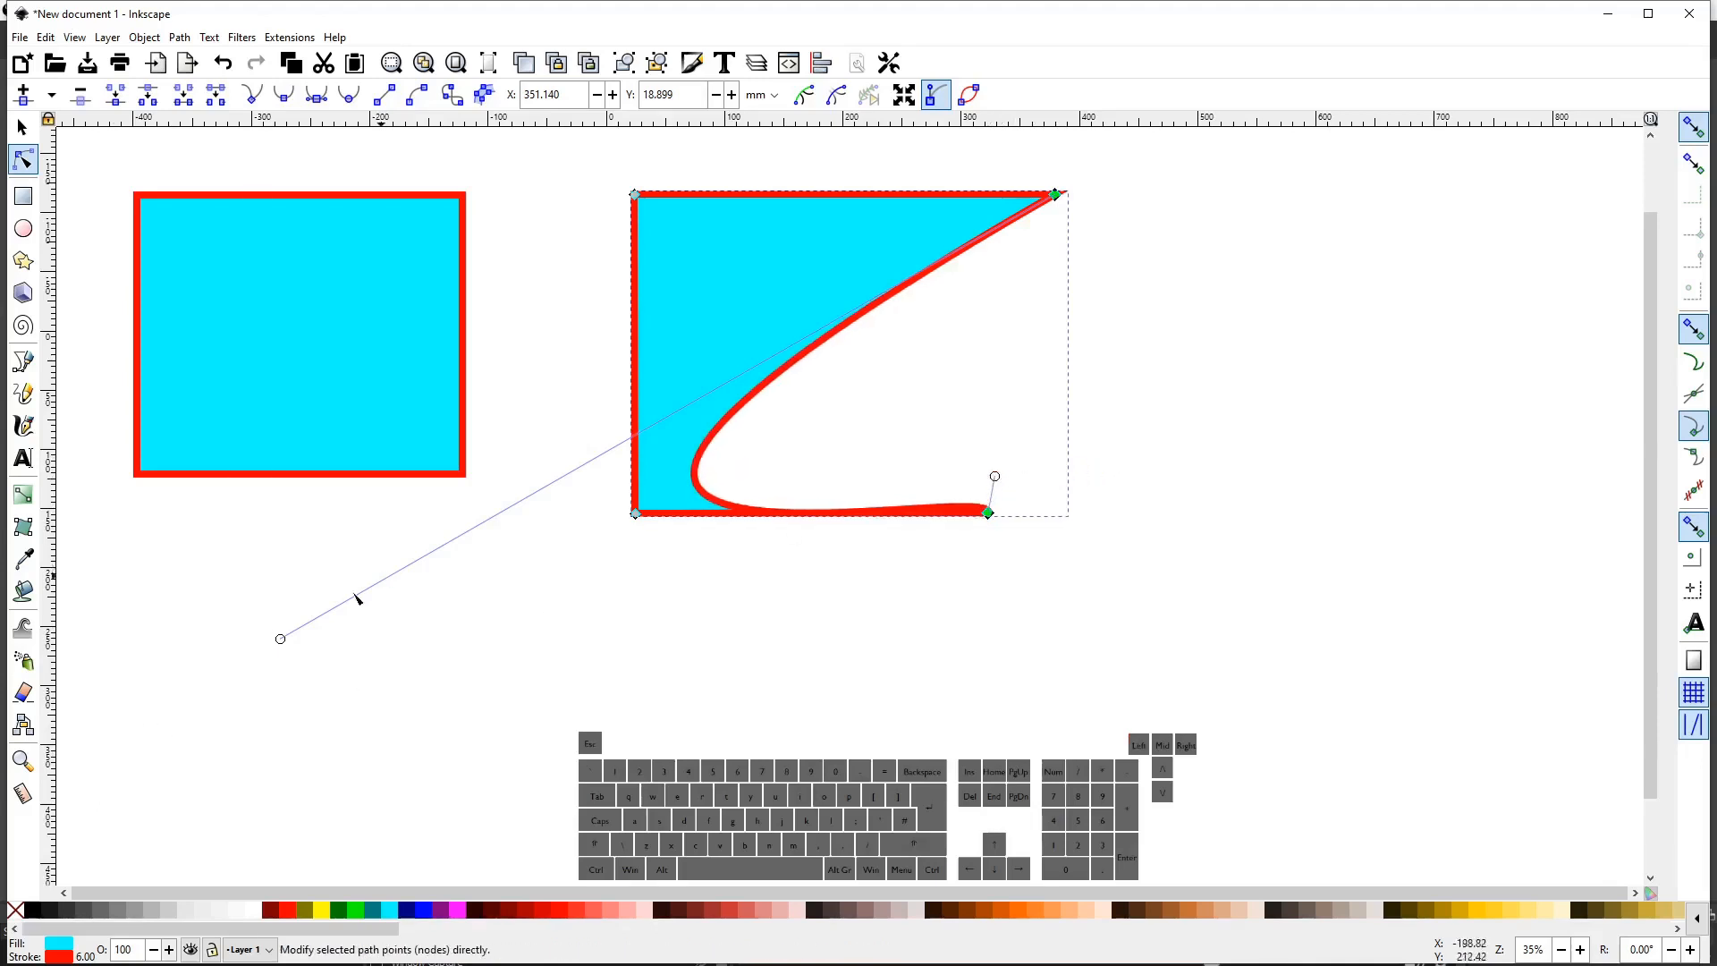
left_click_drag(283, 640, 1137, 354)
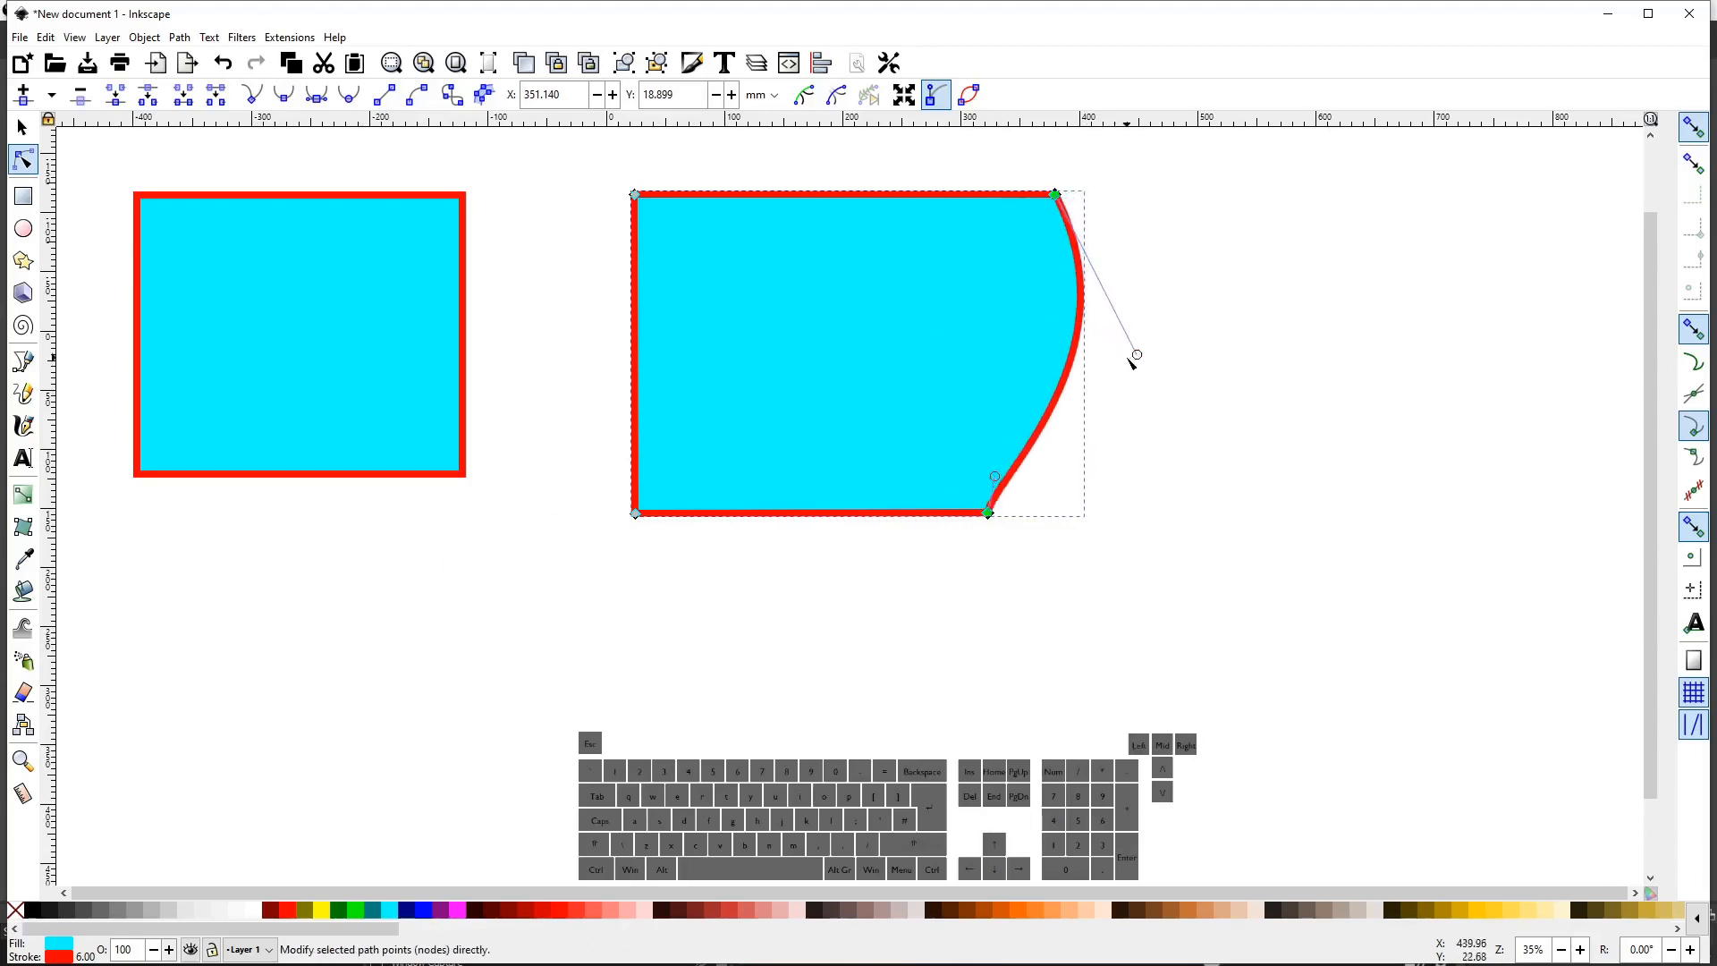
left_click_drag(994, 476, 1116, 457)
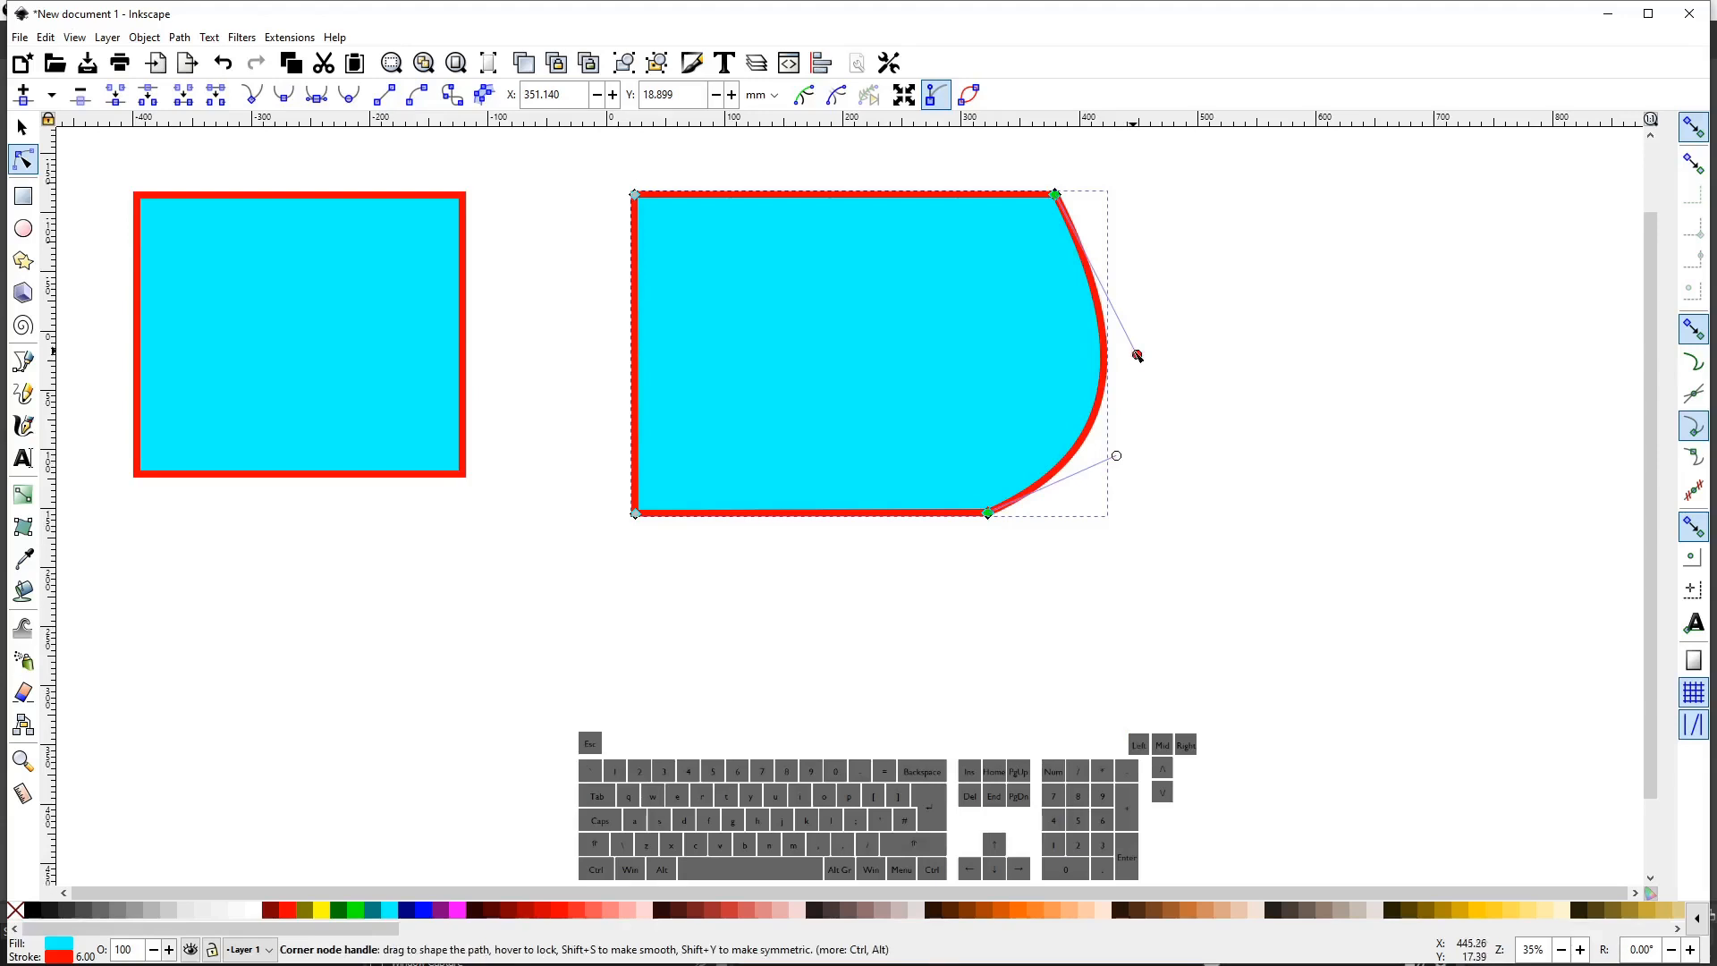
left_click_drag(1137, 355, 1132, 289)
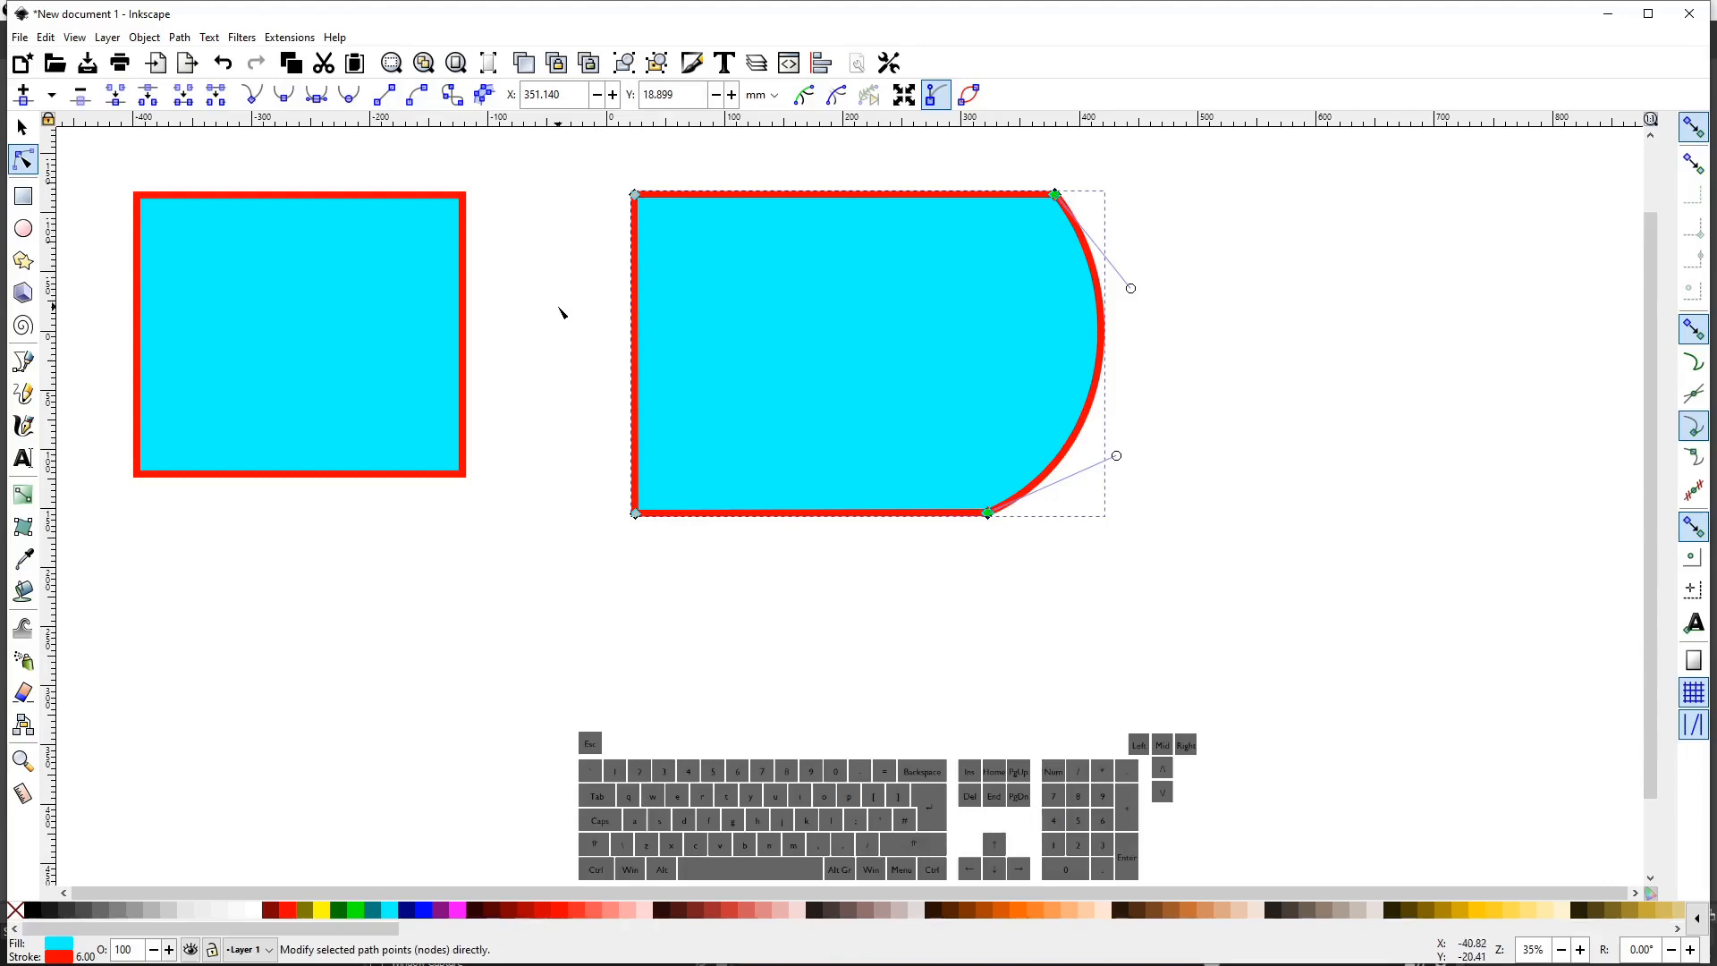
Move the whole curved path right to X about 110 mm, Y about -123 mm, and show its nodes for editing.
key("s")
left_click(756, 315)
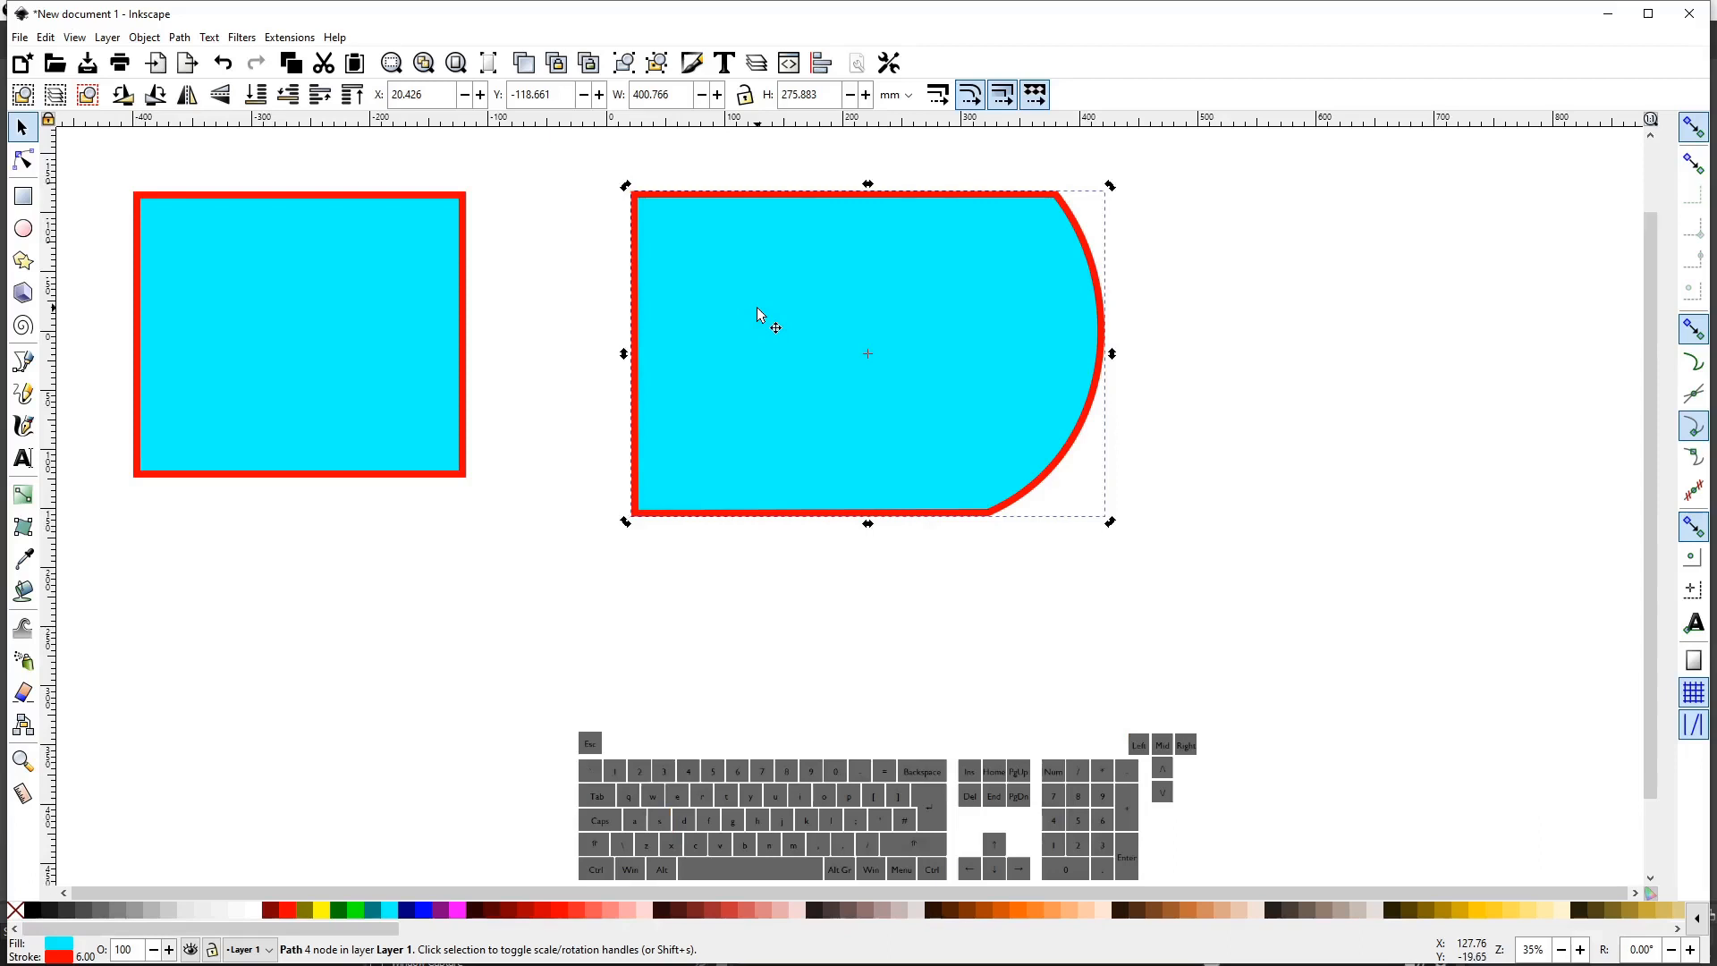
double_click(759, 314)
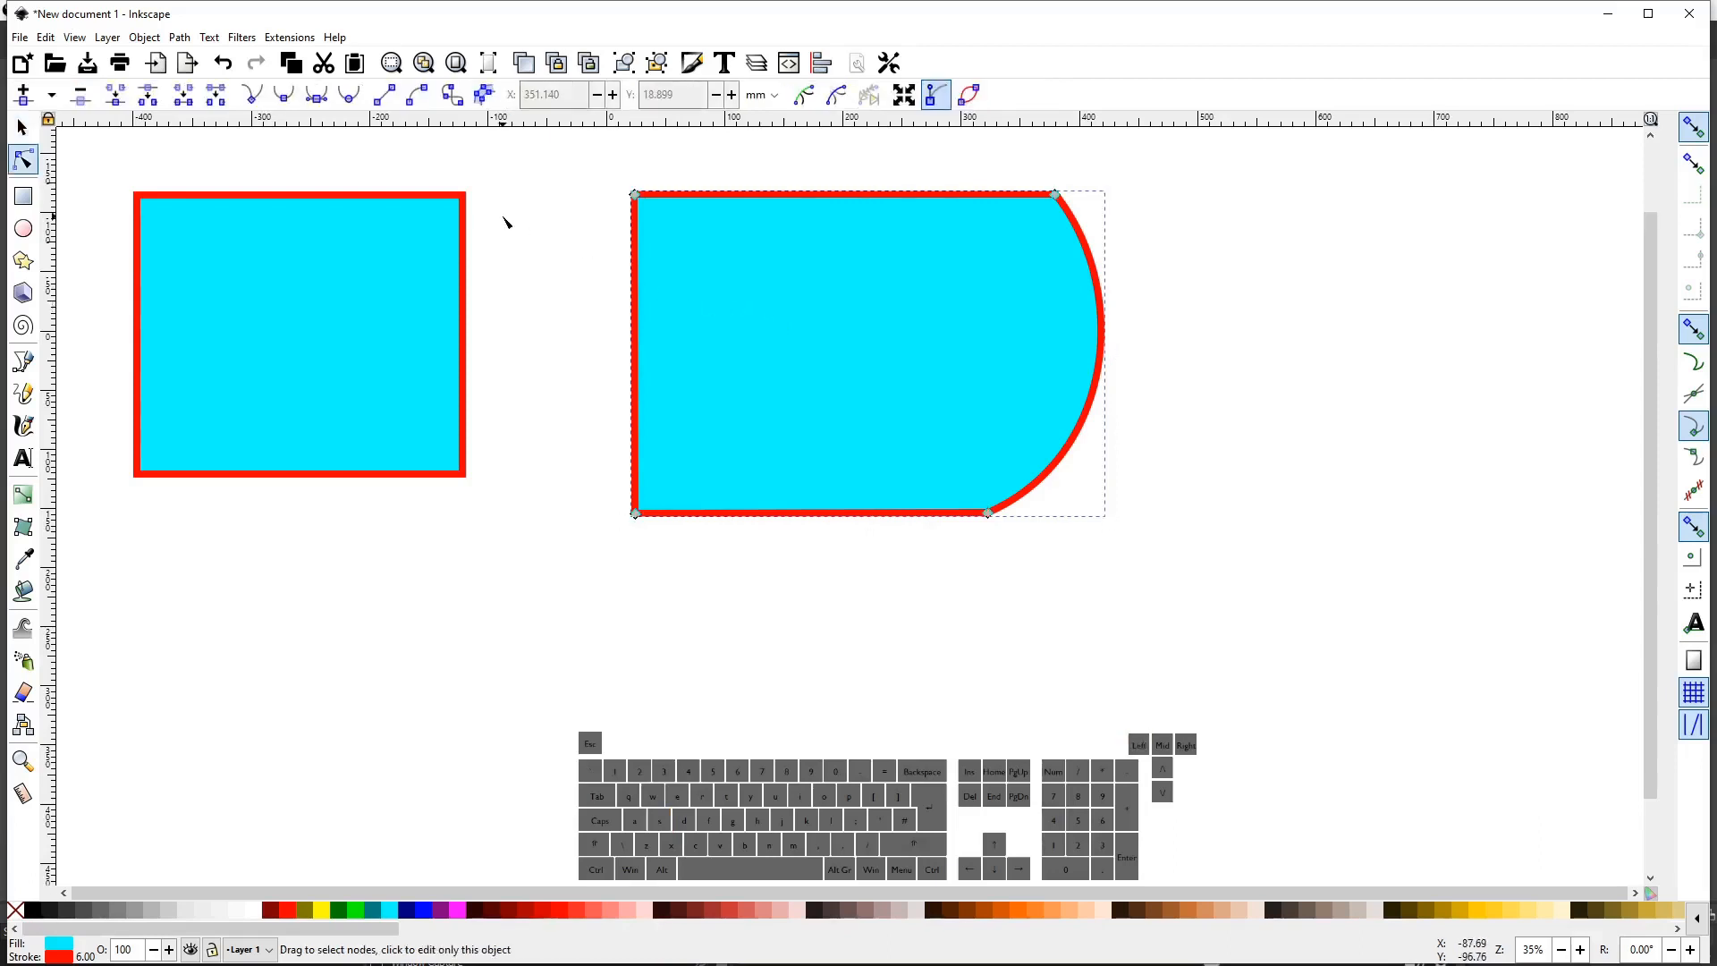
left_click(24, 131)
left_click_drag(936, 298, 1080, 305)
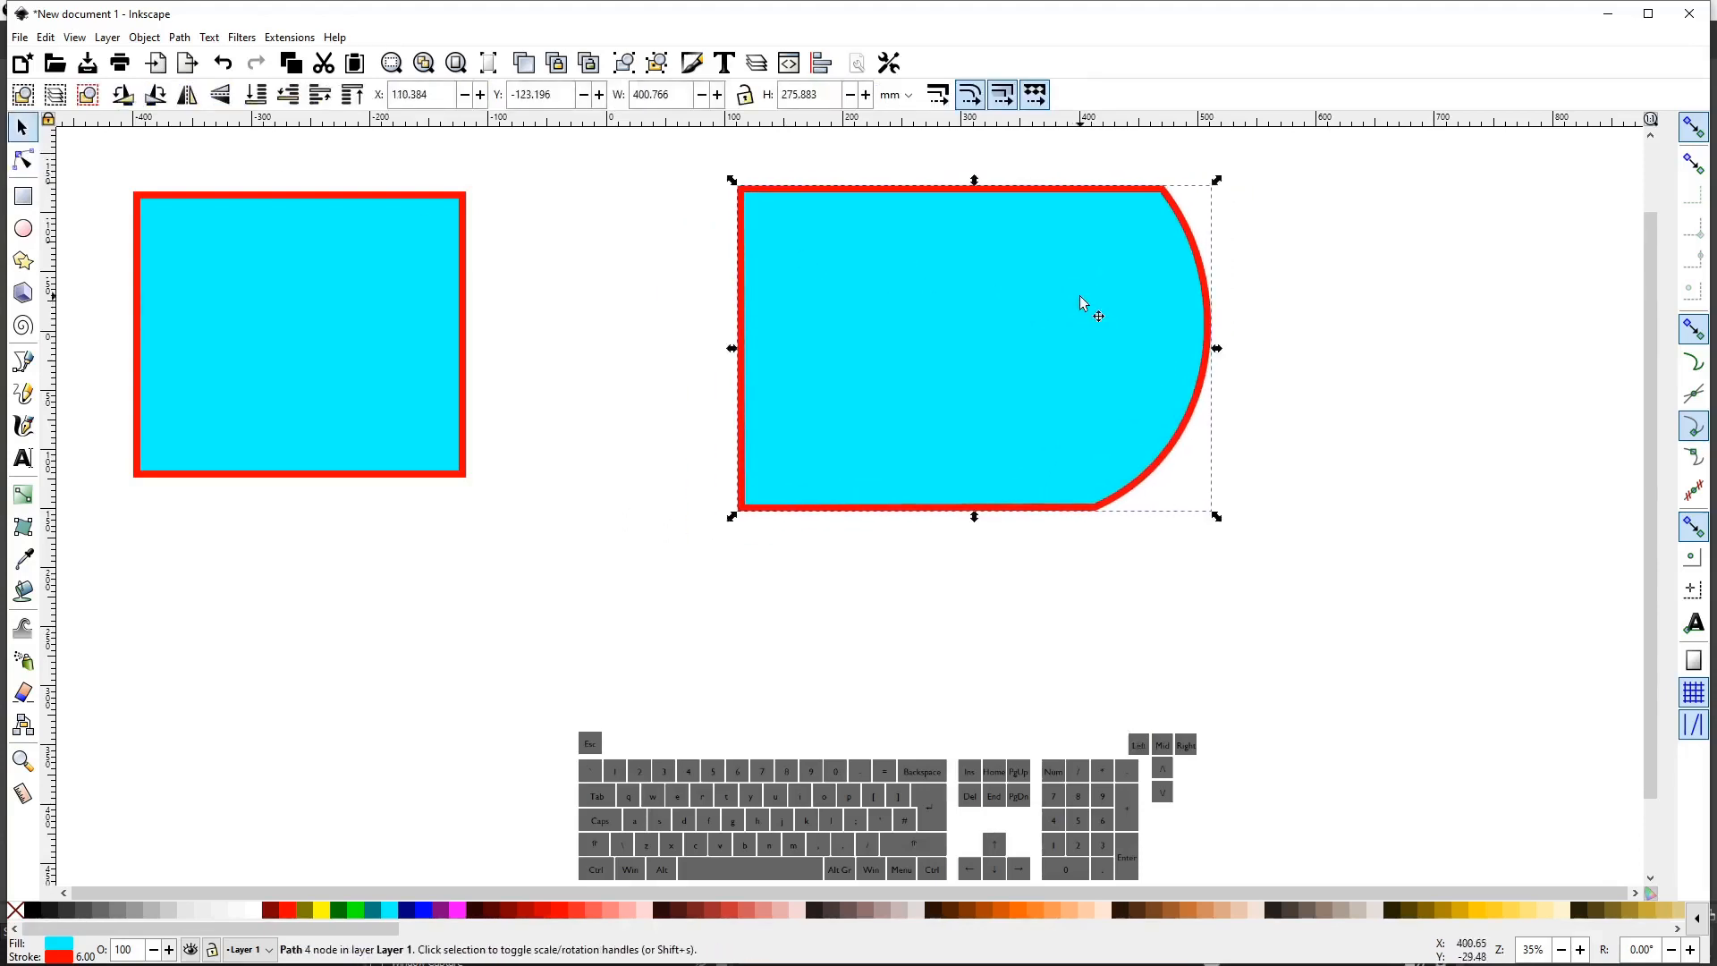
left_click(23, 160)
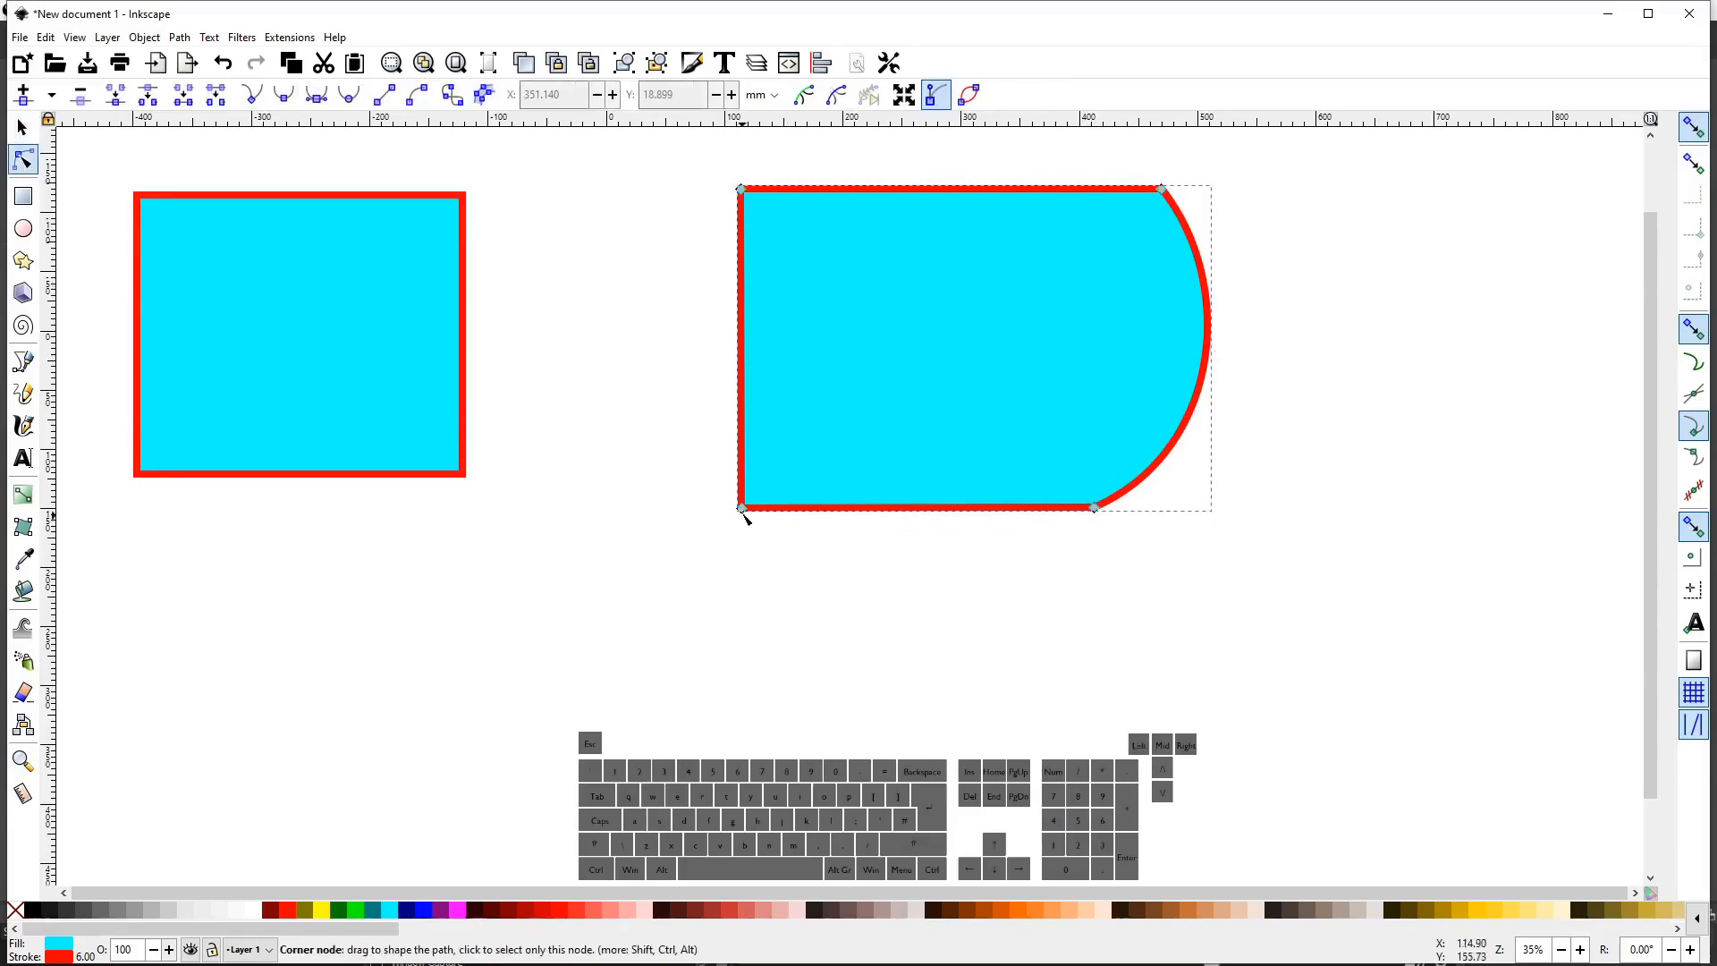
Move the path's lower-left corner node up to Y about 79 mm and insert a node midway along the left side.
left_click_drag(742, 508, 741, 427)
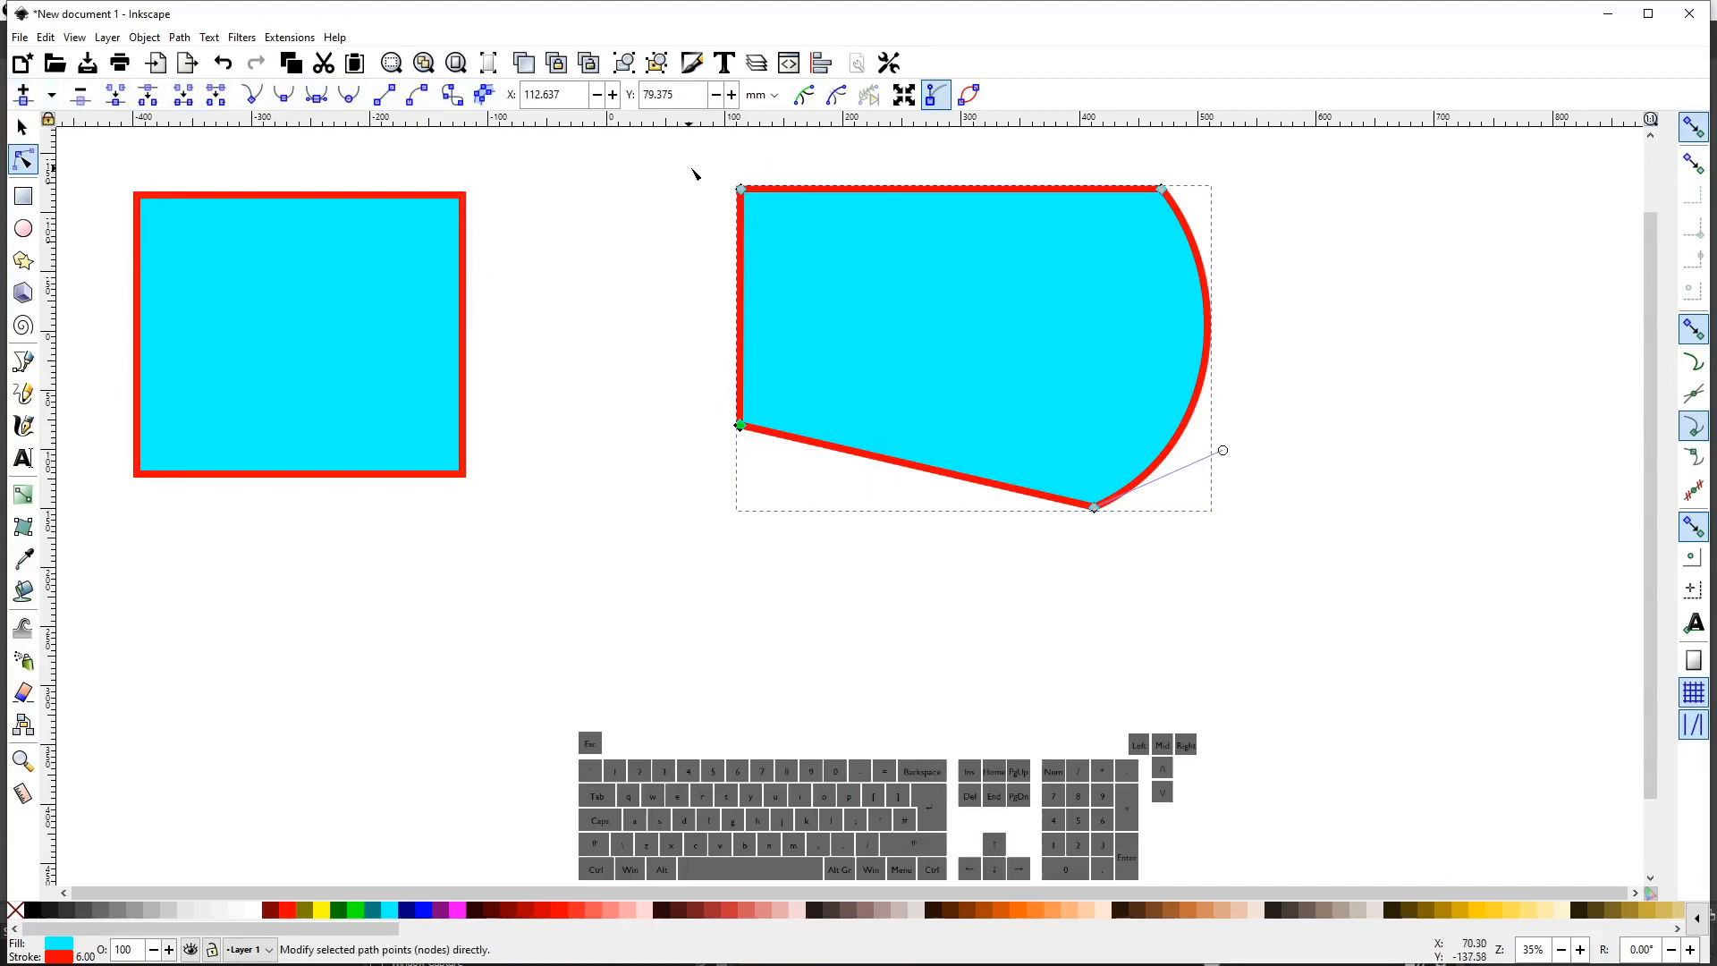
left_click_drag(696, 165, 783, 487)
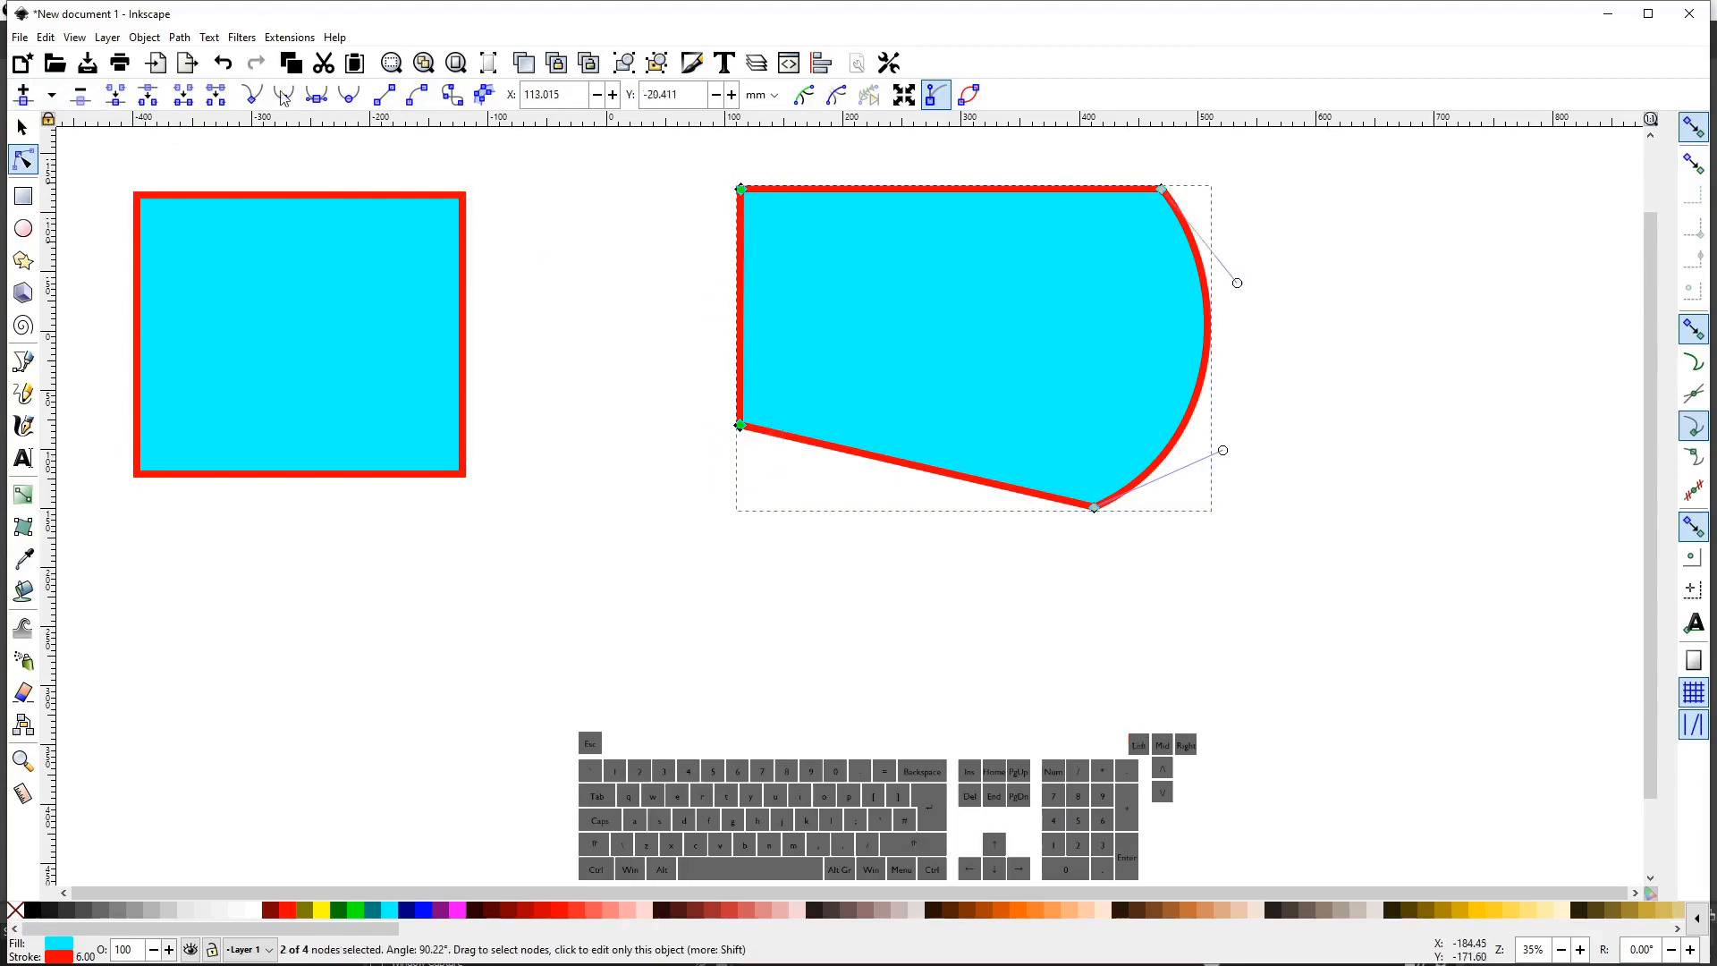
left_click(23, 94)
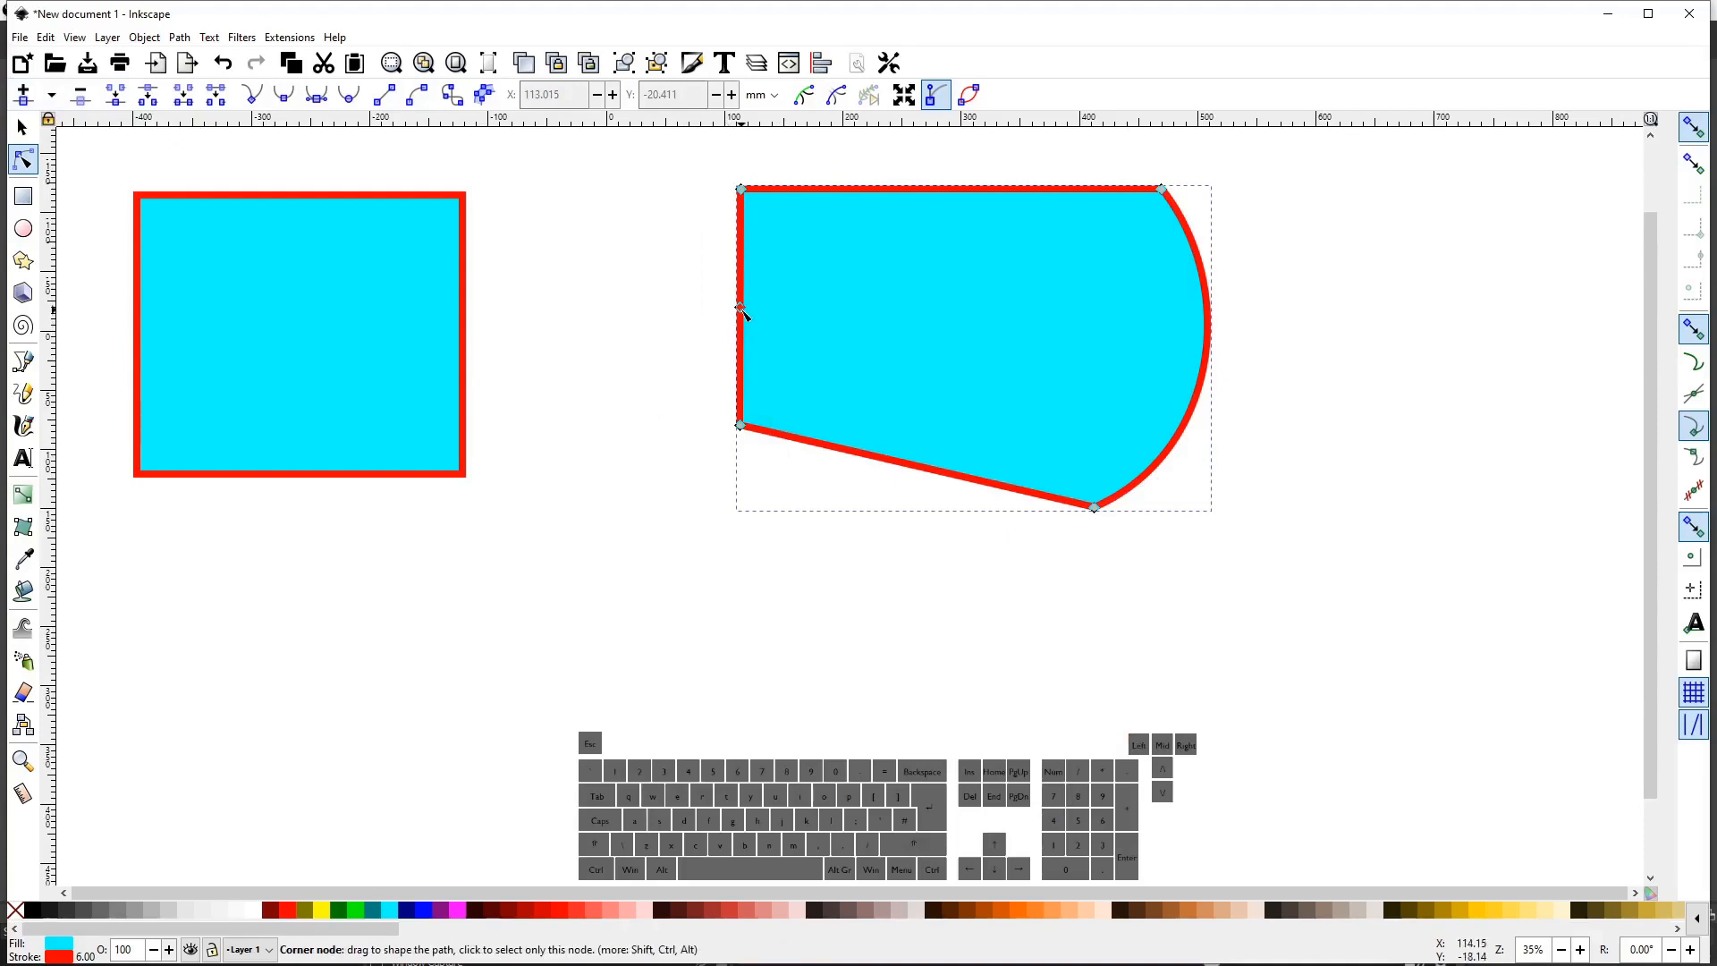
Pull the left side's middle node outward to X about 85 mm, Y about -31 mm, and delete that node.
left_click_drag(742, 308, 706, 294)
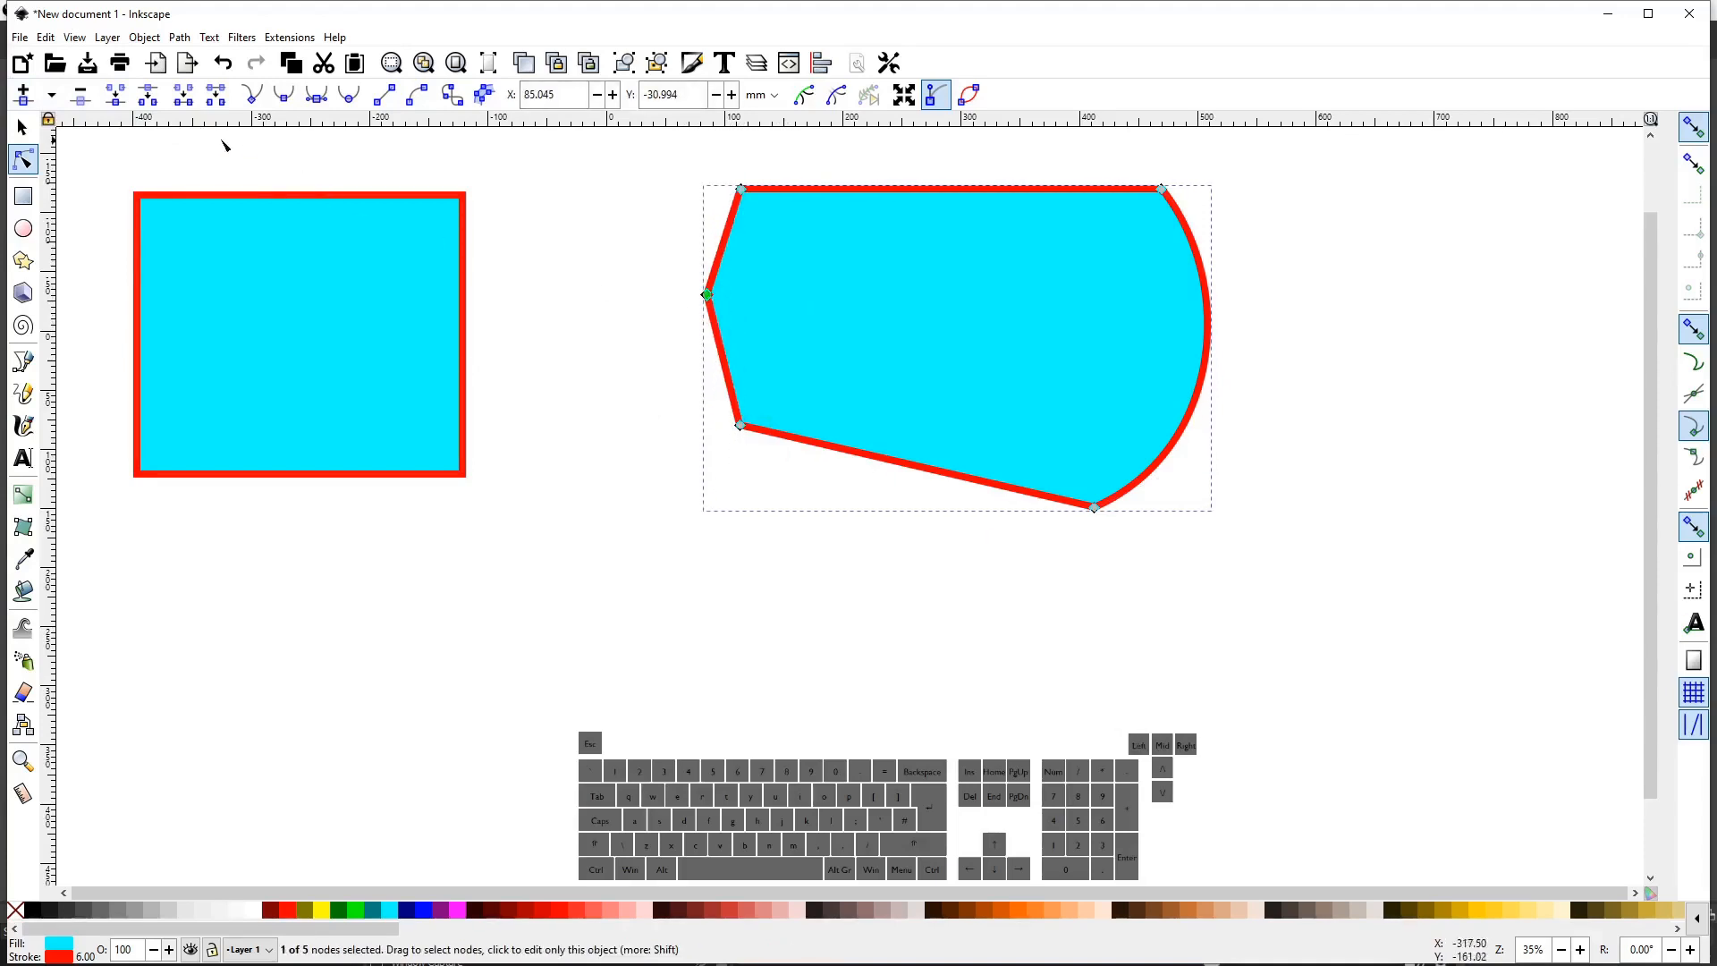
left_click_drag(663, 271, 797, 344)
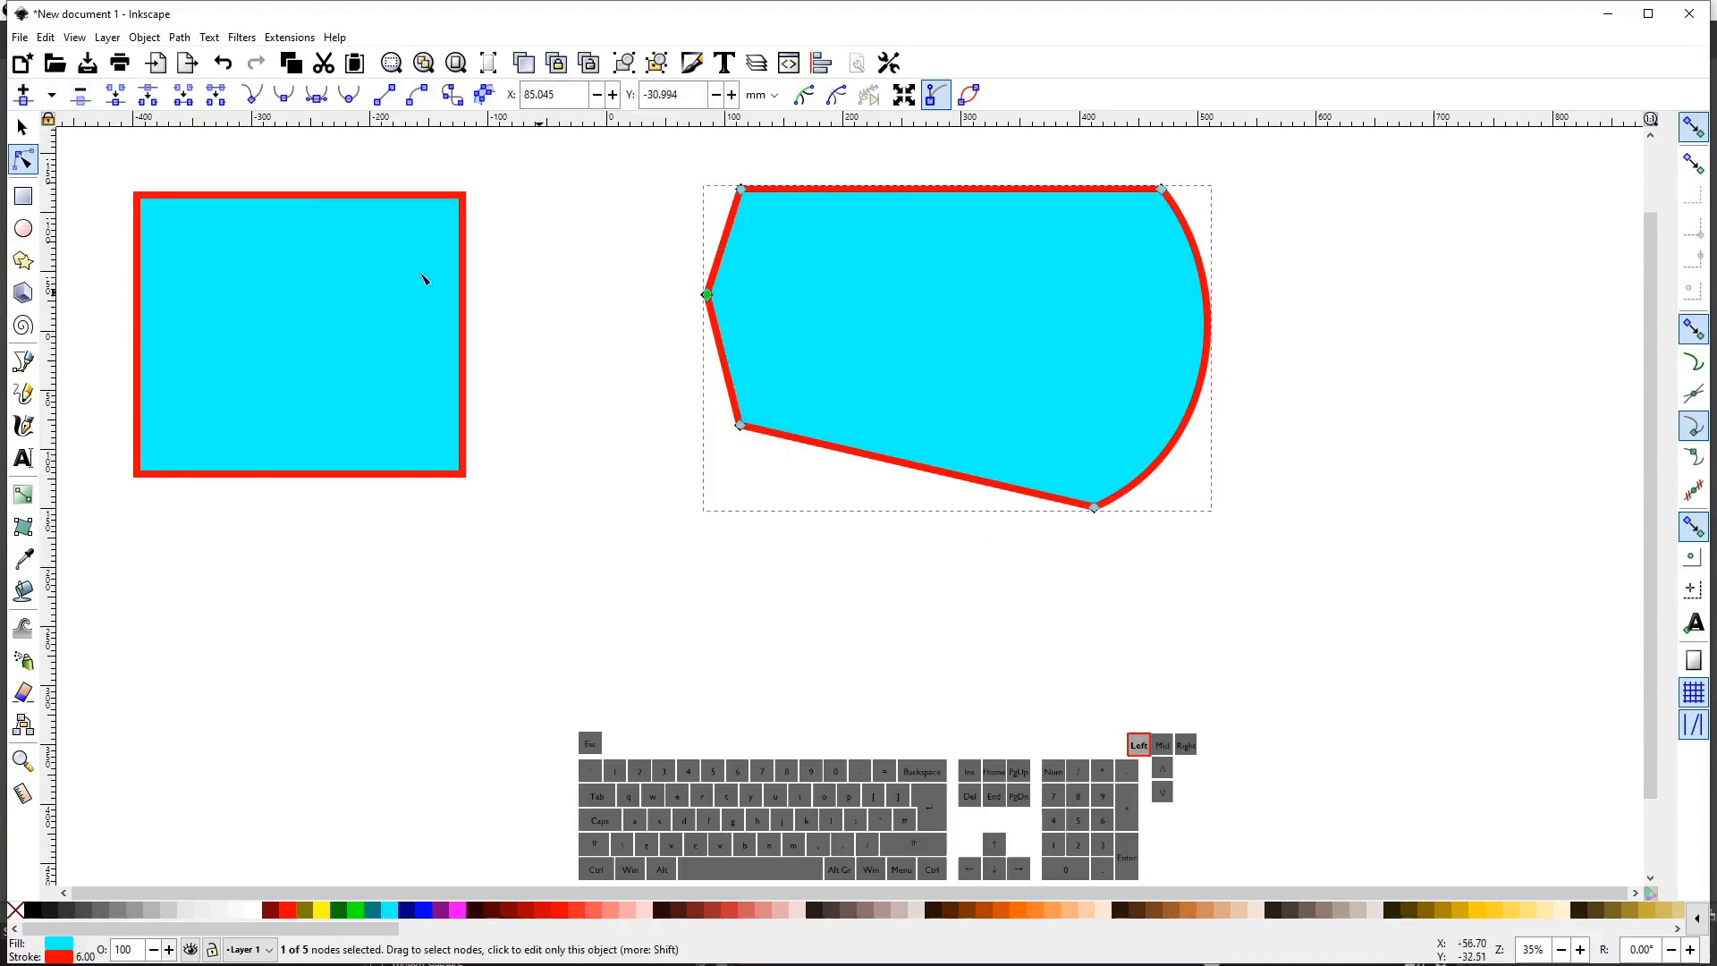
left_click(82, 99)
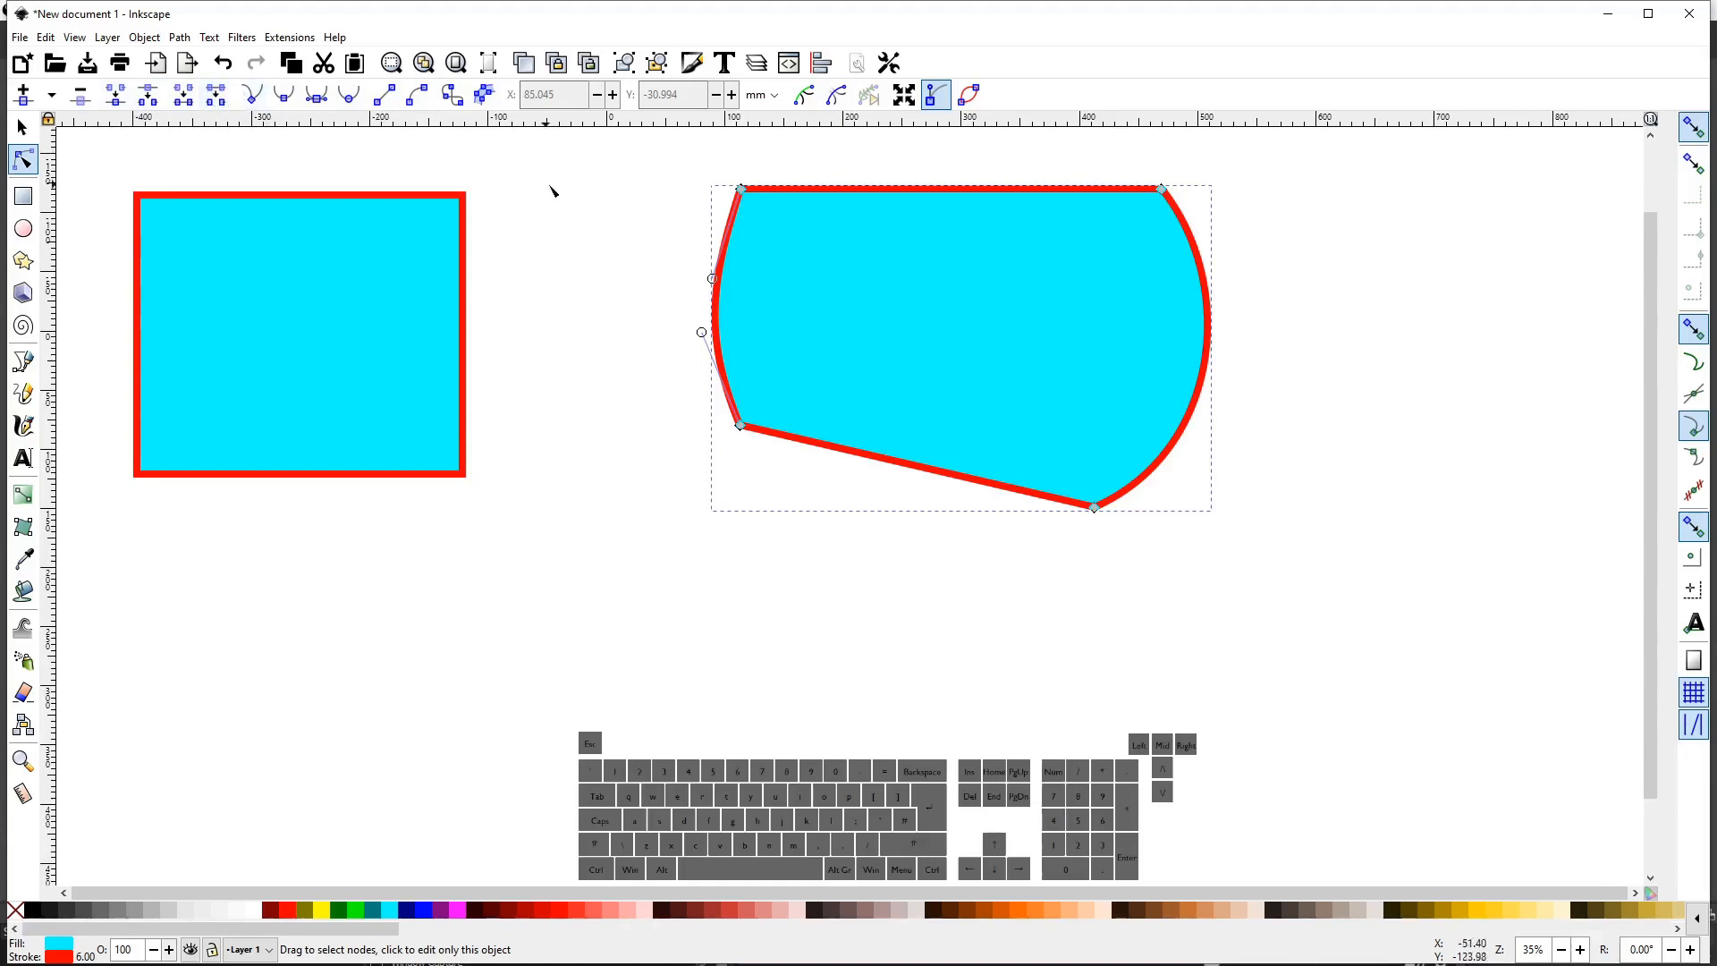
Delete the segment between the path's two upper nodes and rejoin those end nodes with a new segment.
left_click_drag(675, 154, 1244, 231)
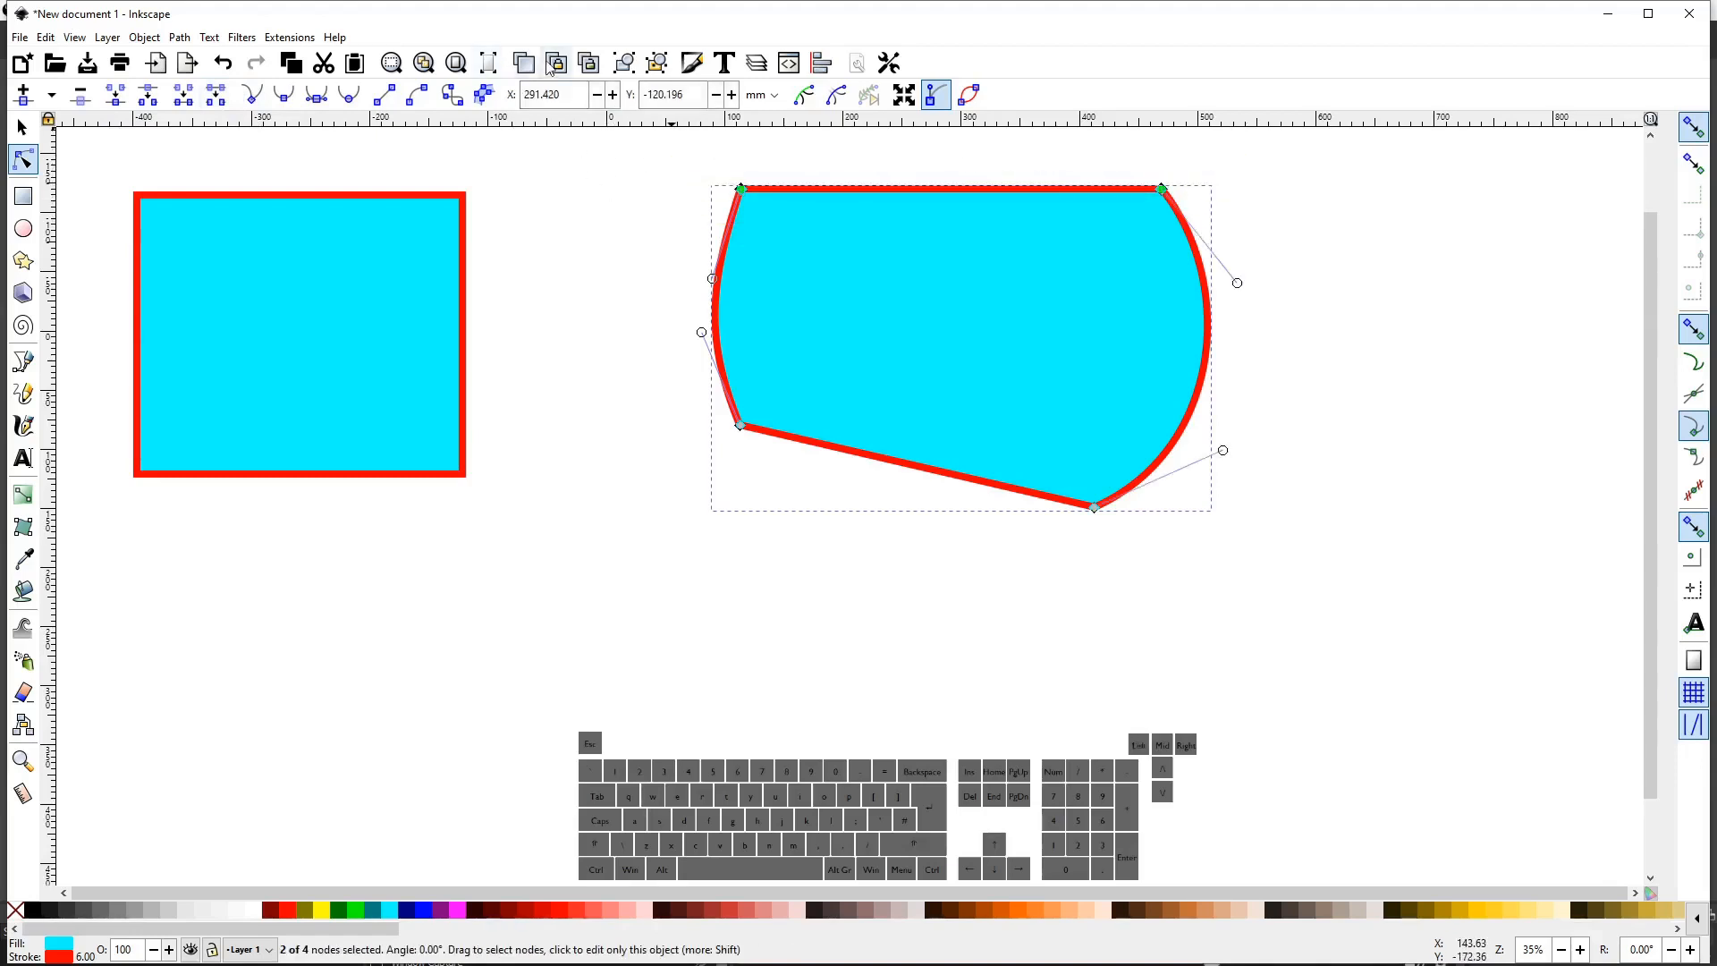
left_click(221, 96)
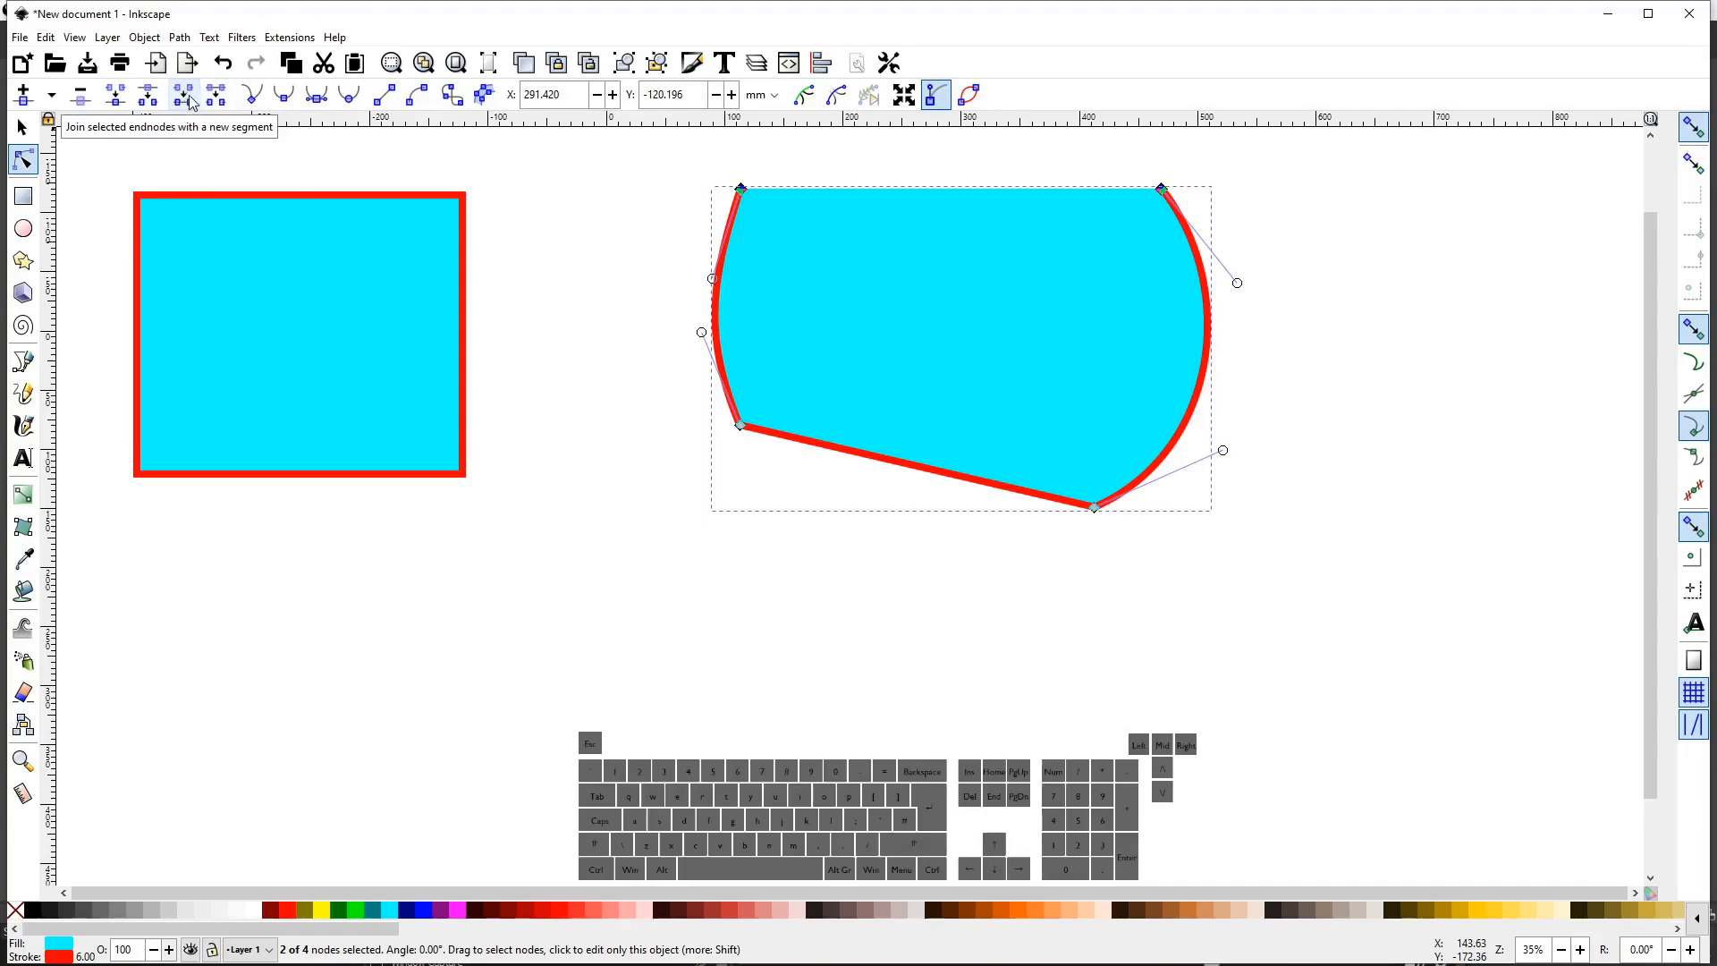
left_click(183, 96)
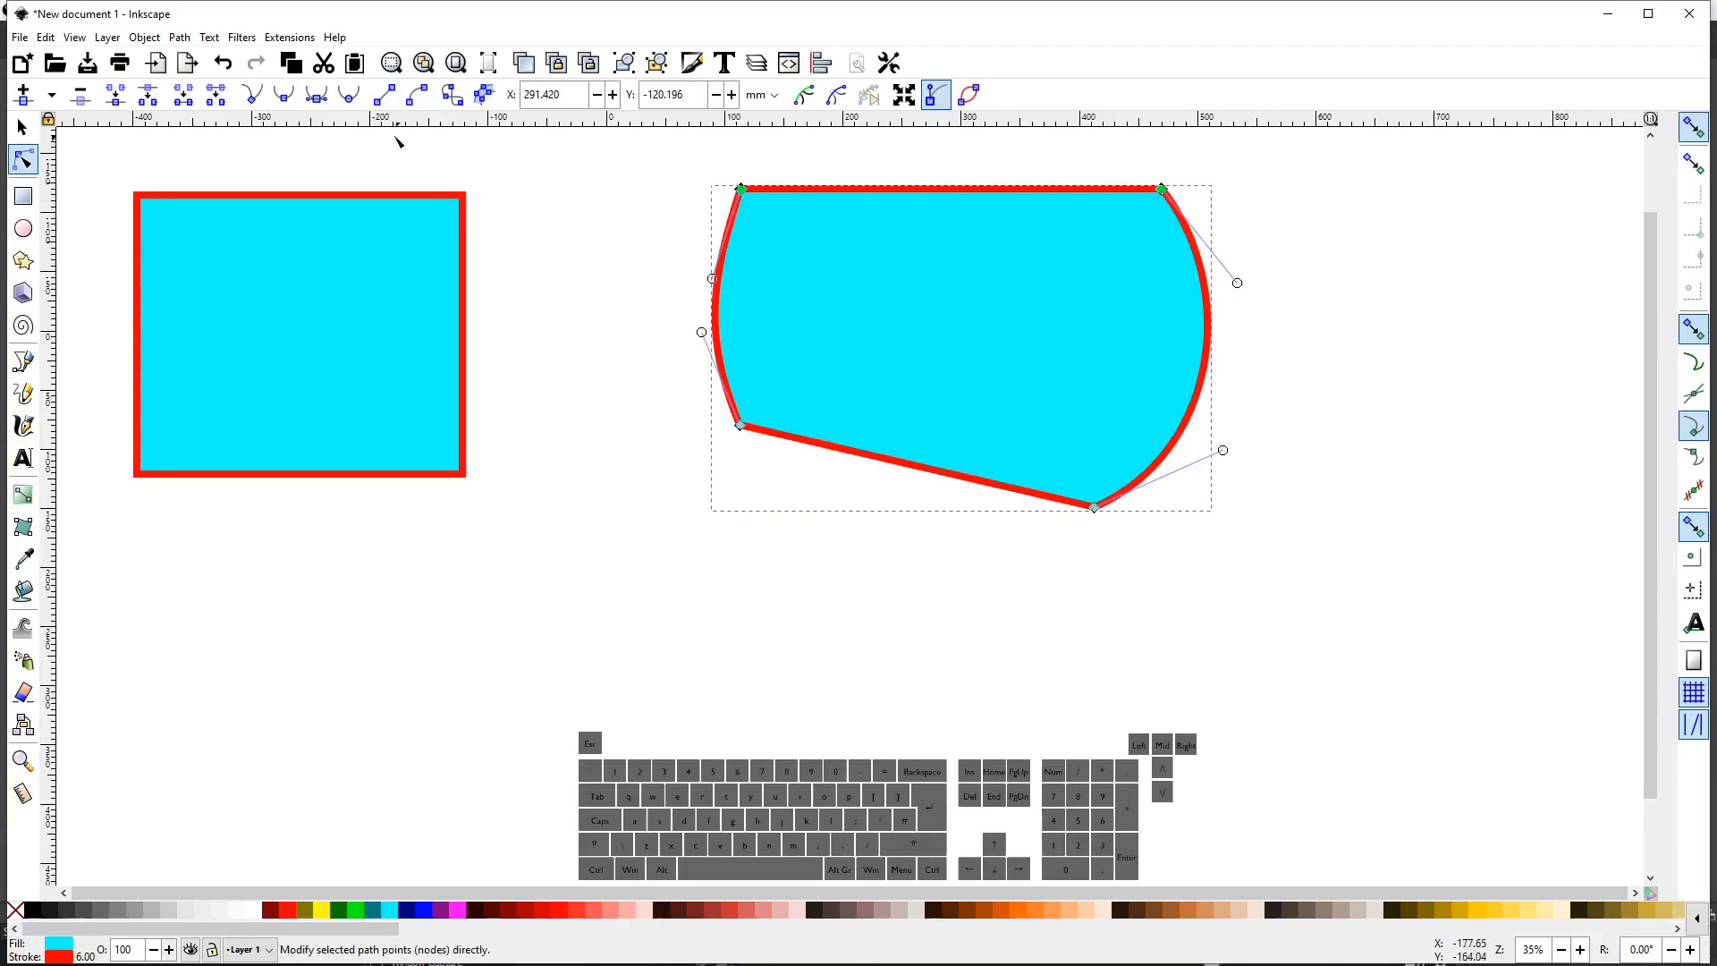
left_click(741, 192, "shift")
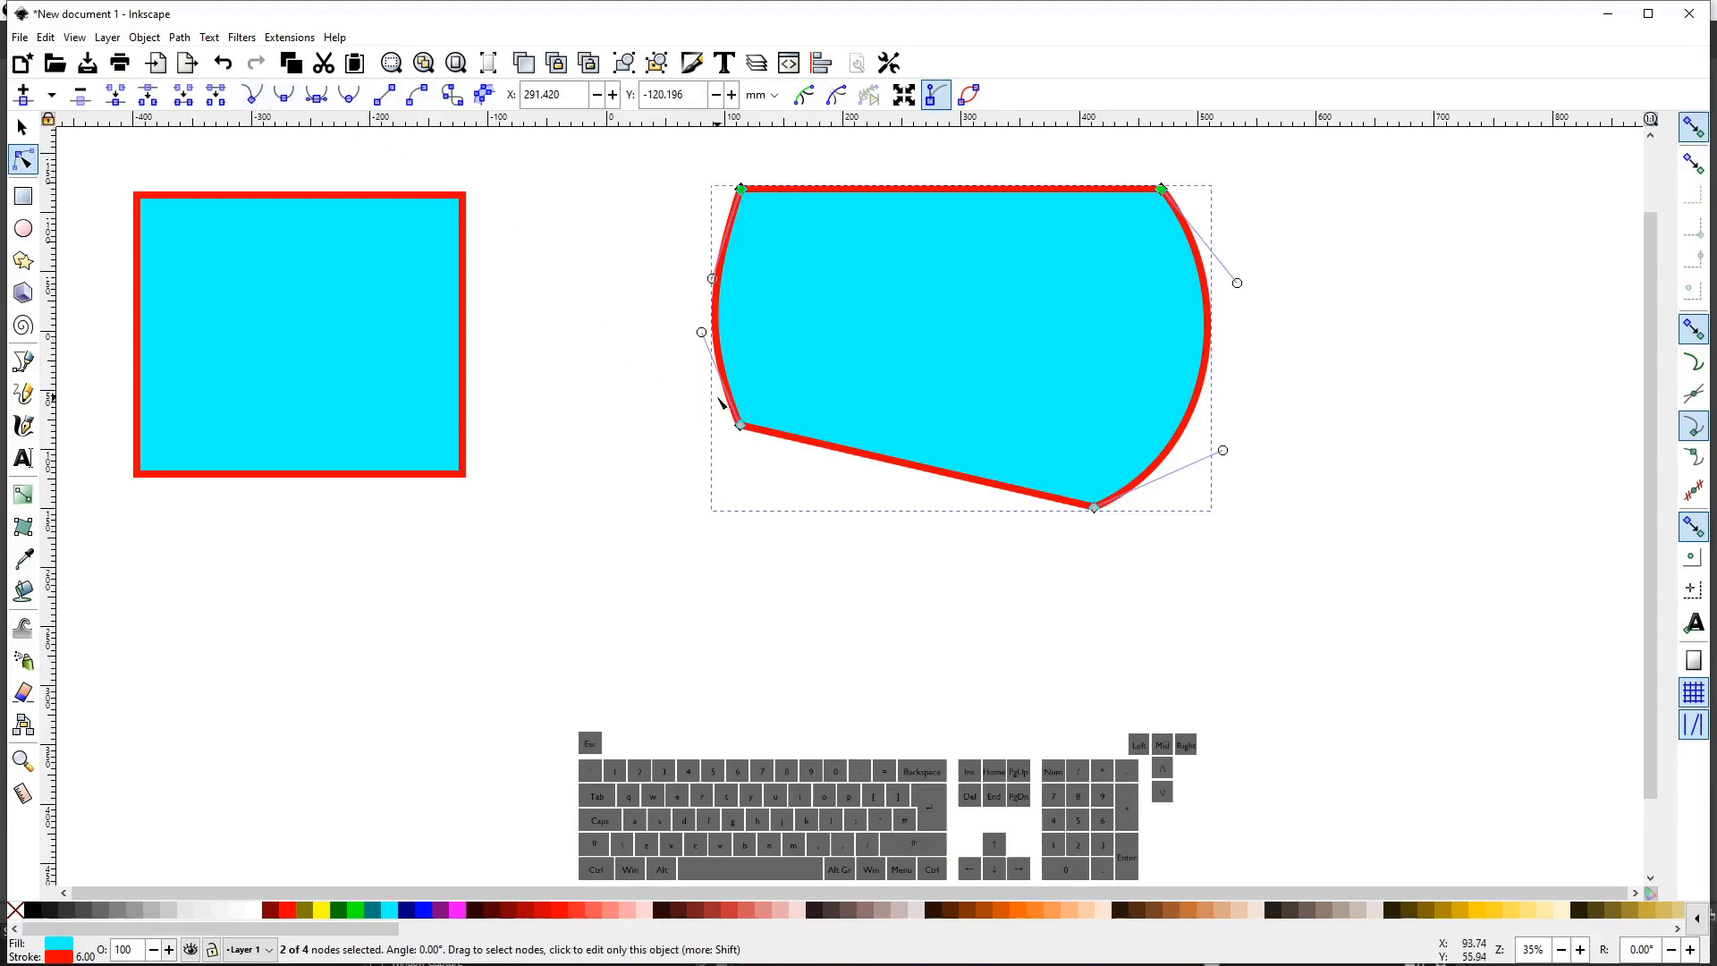
Make the lower-left node smooth, shorten its outer Bezier handle and pull out a second handle toward the bottom edge.
left_click_drag(696, 409, 774, 454)
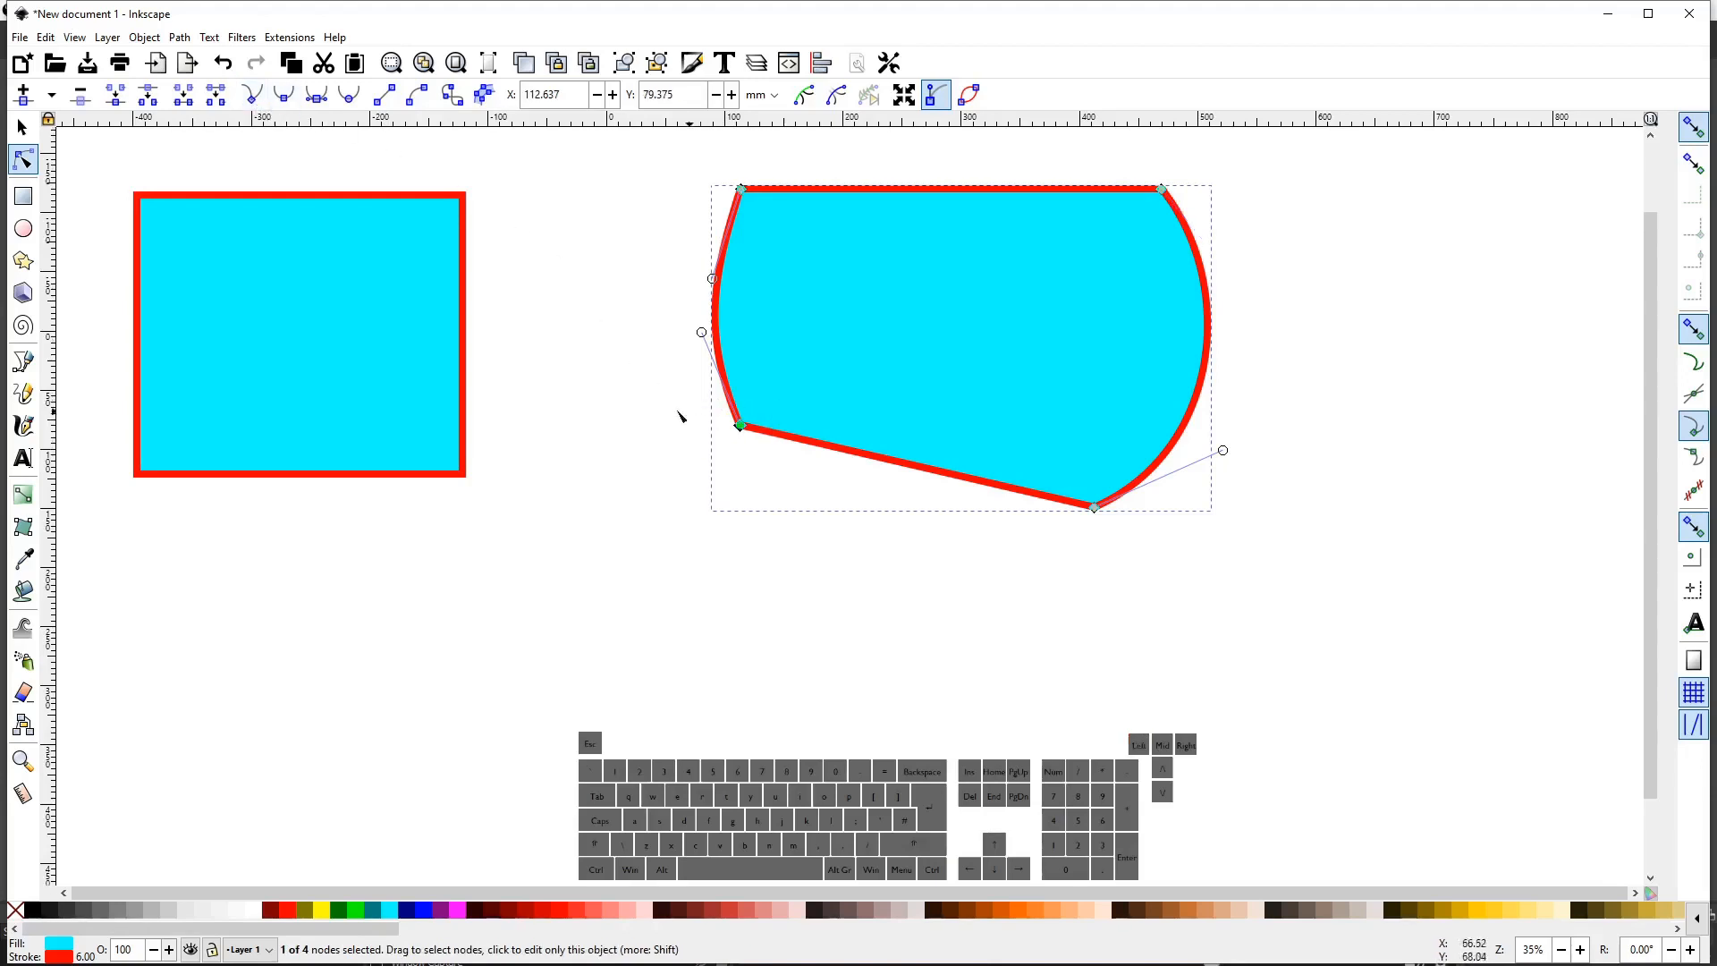
left_click(284, 106)
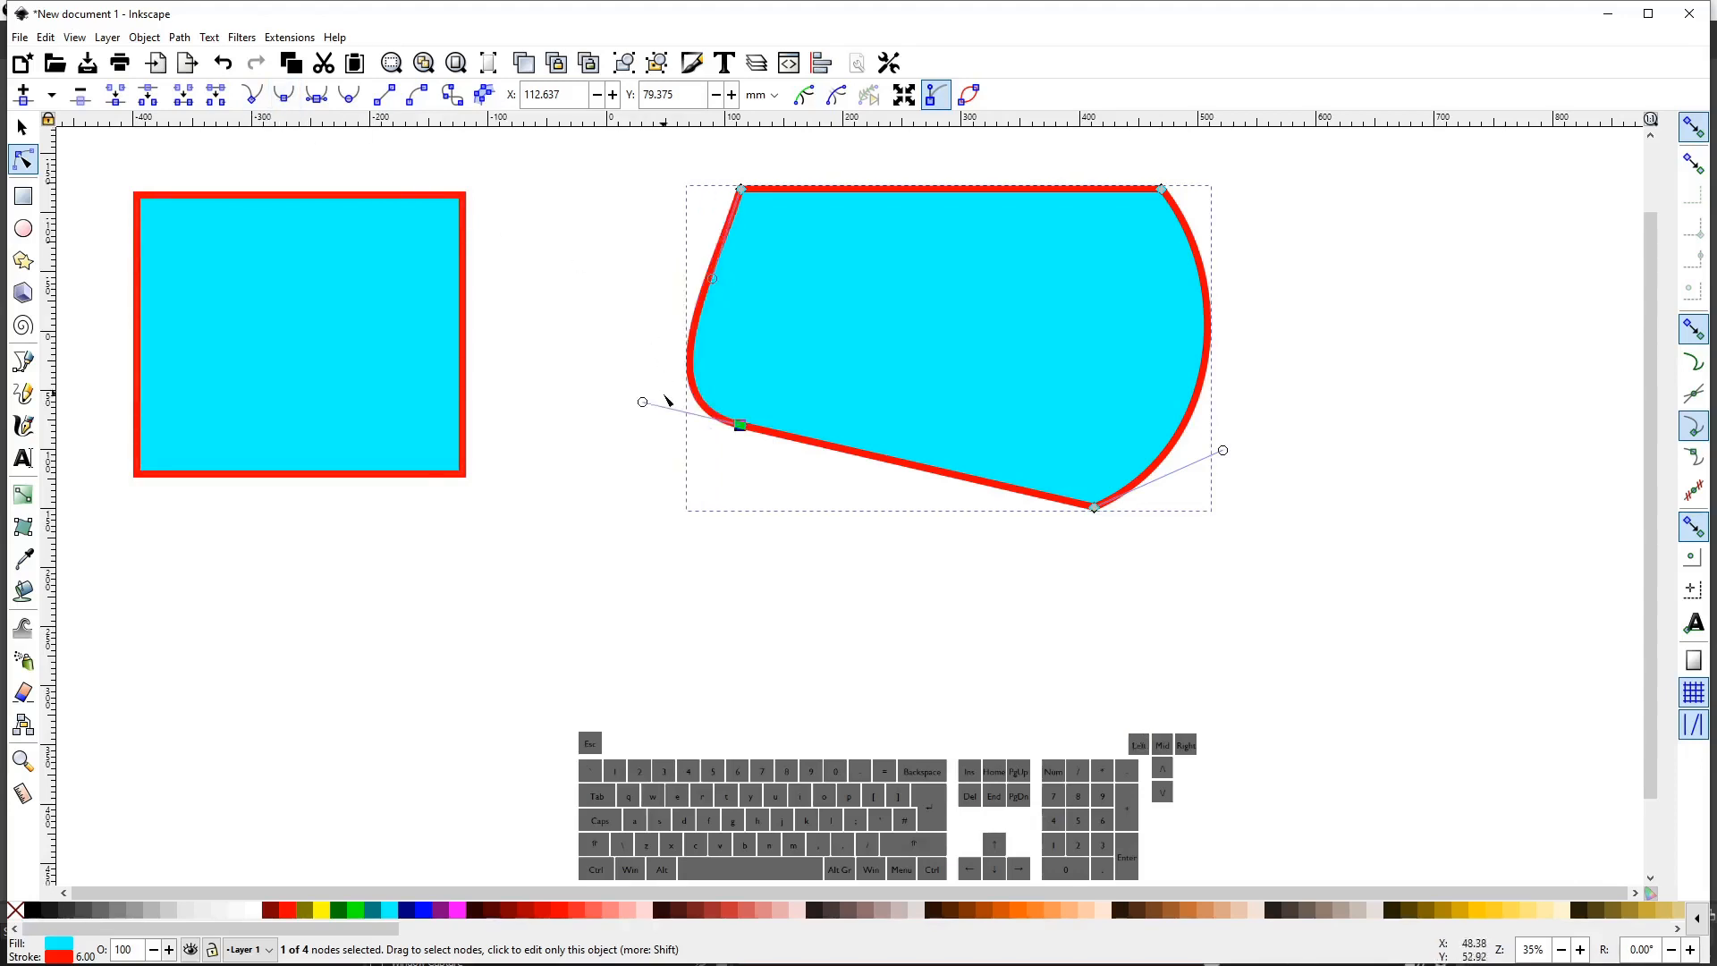
left_click_drag(644, 407, 715, 407)
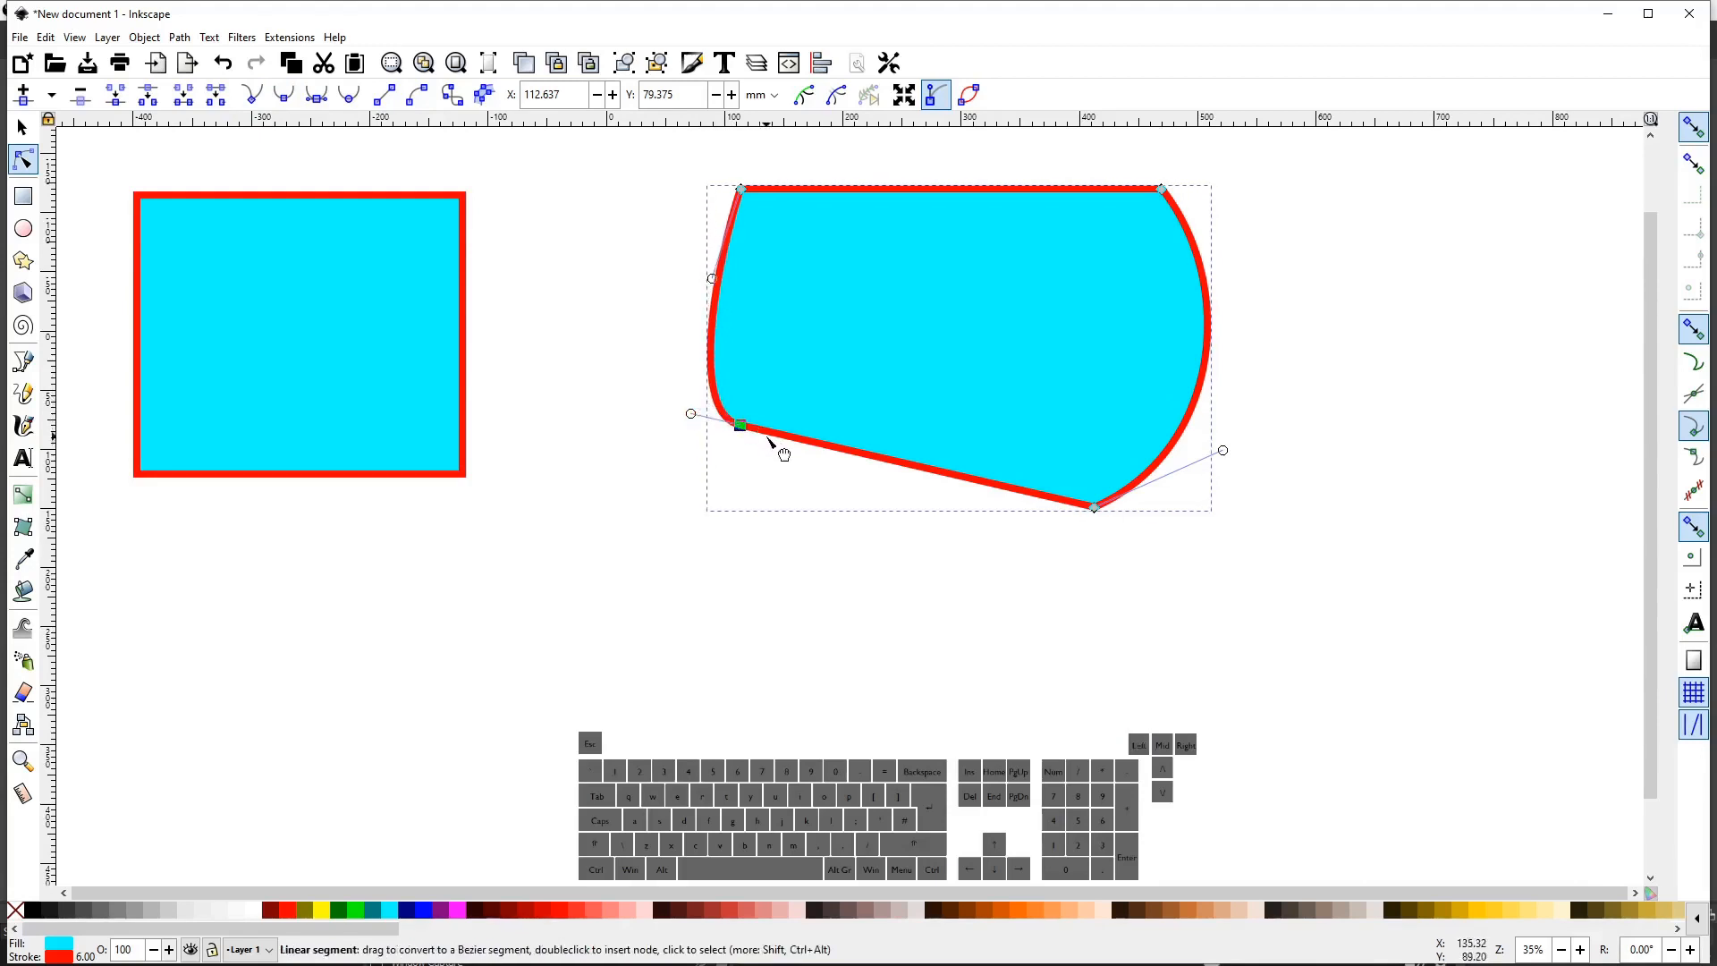
key("shift")
left_click_drag(741, 427, 782, 460)
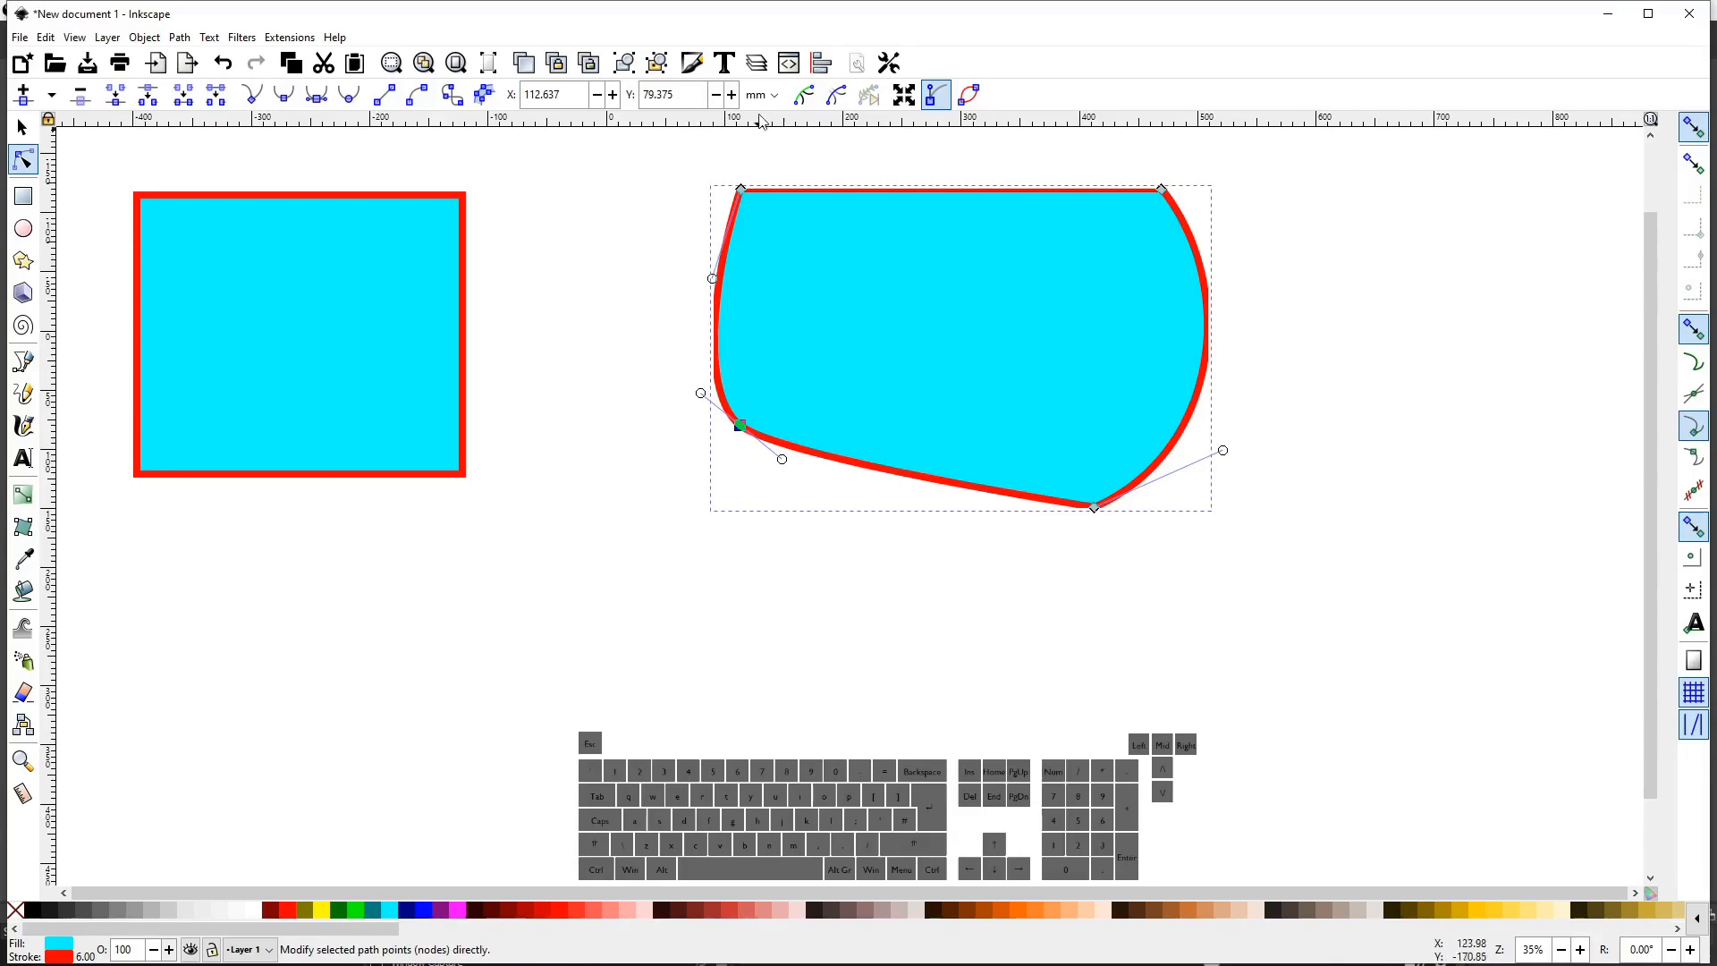
Extend Bezier handles outward on both sides of the upper-left node to bow the adjoining edges, and lengthen the lower-left node's bottom handle.
left_click(742, 187)
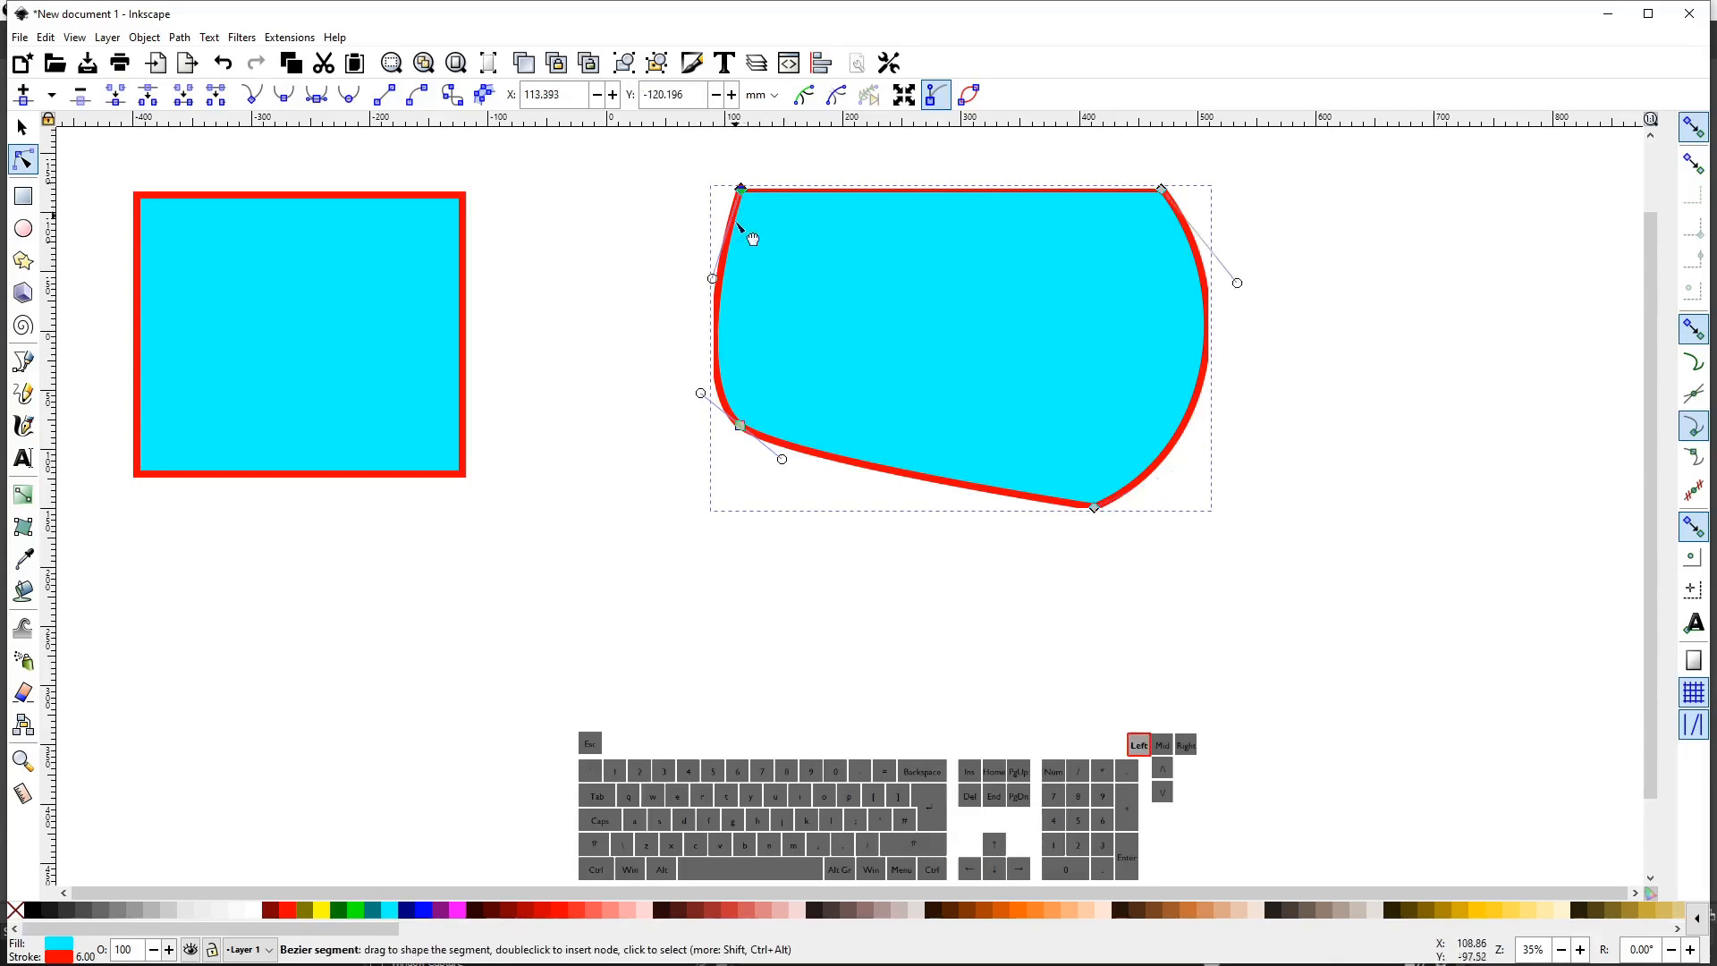
left_click_drag(713, 282, 680, 271)
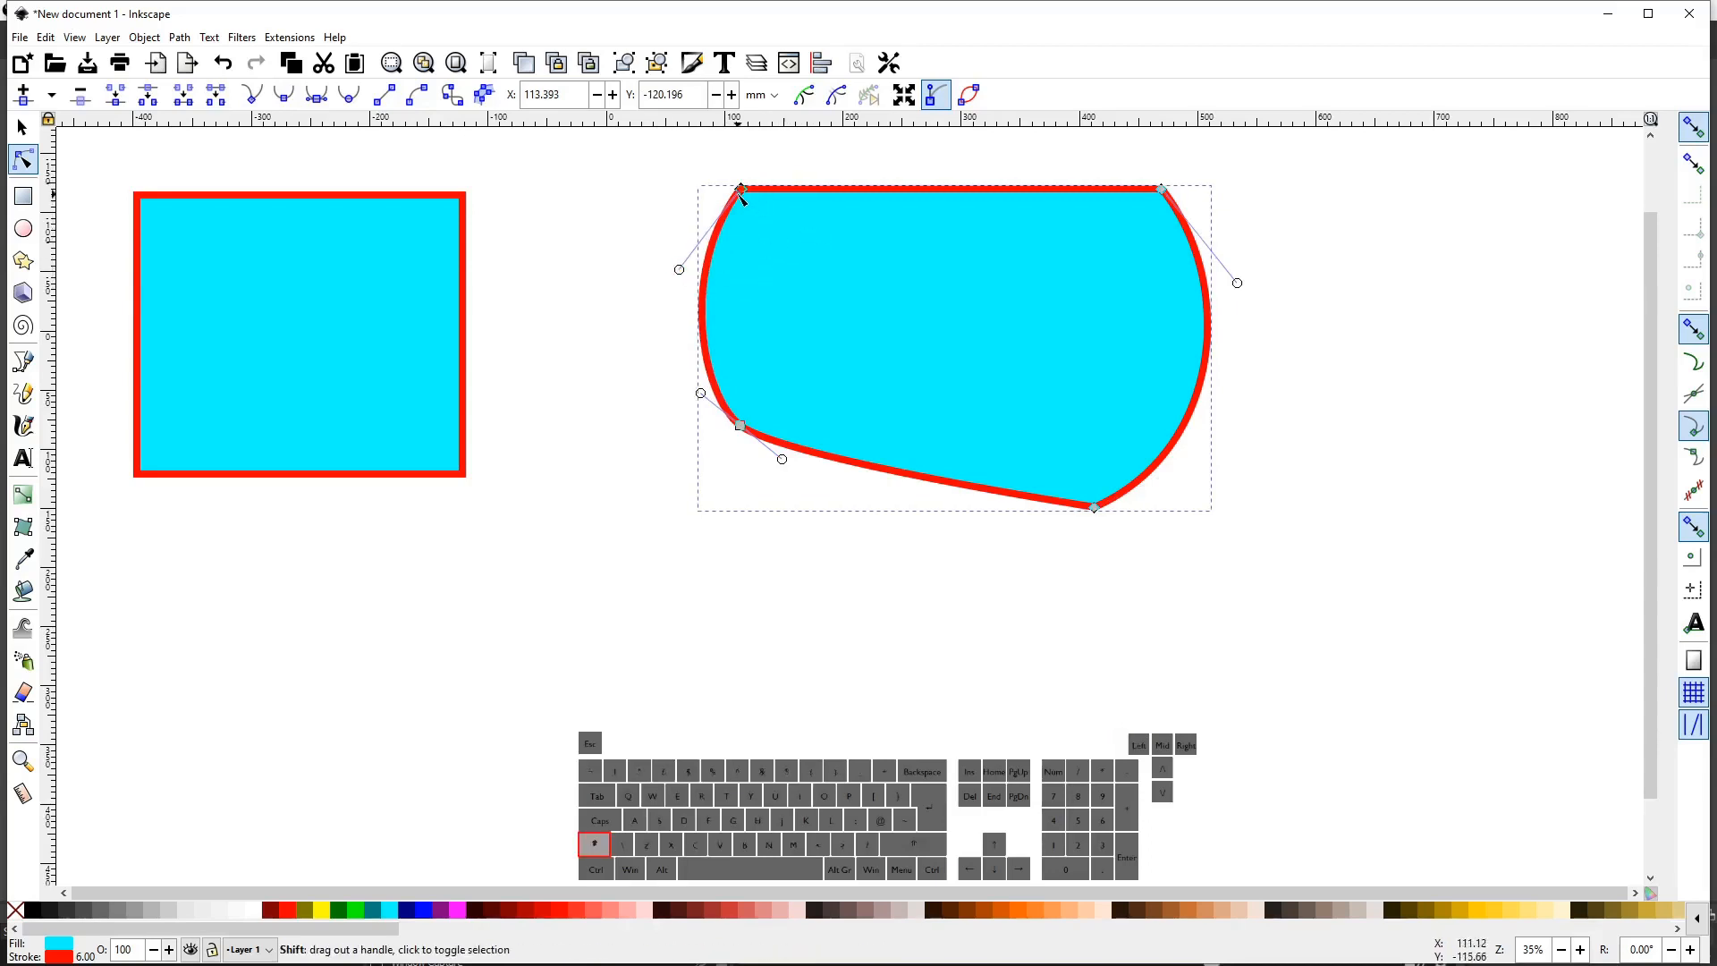
left_click_drag(741, 190, 894, 381)
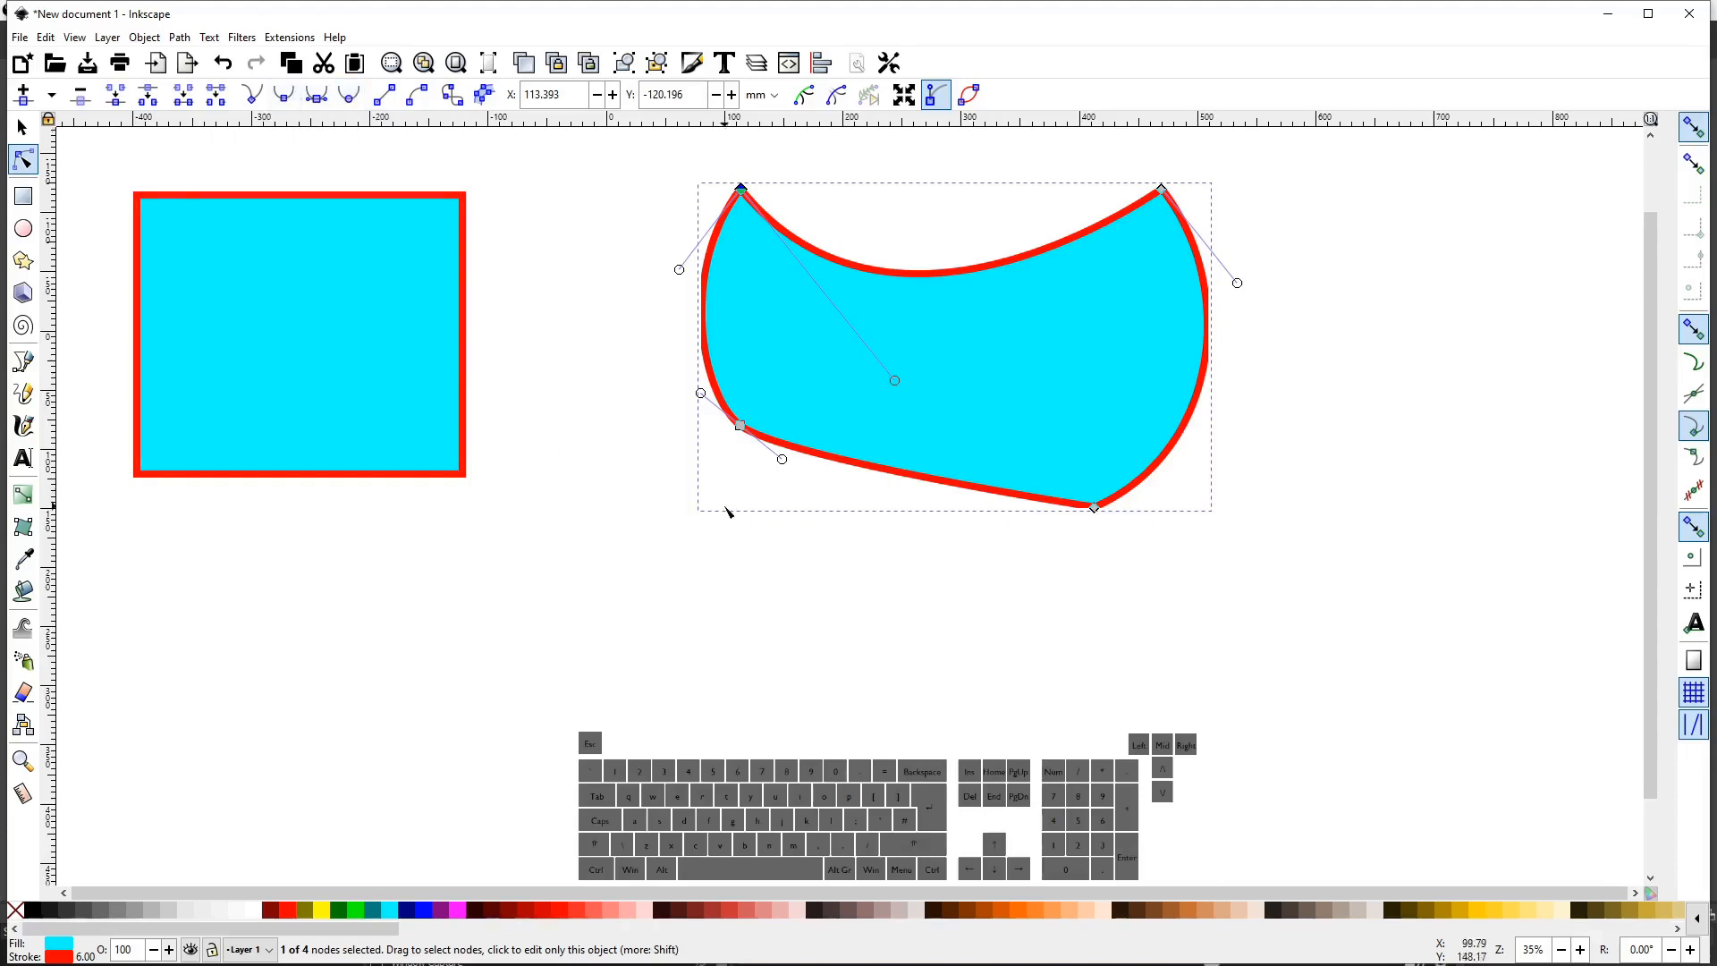
left_click_drag(782, 460, 827, 498)
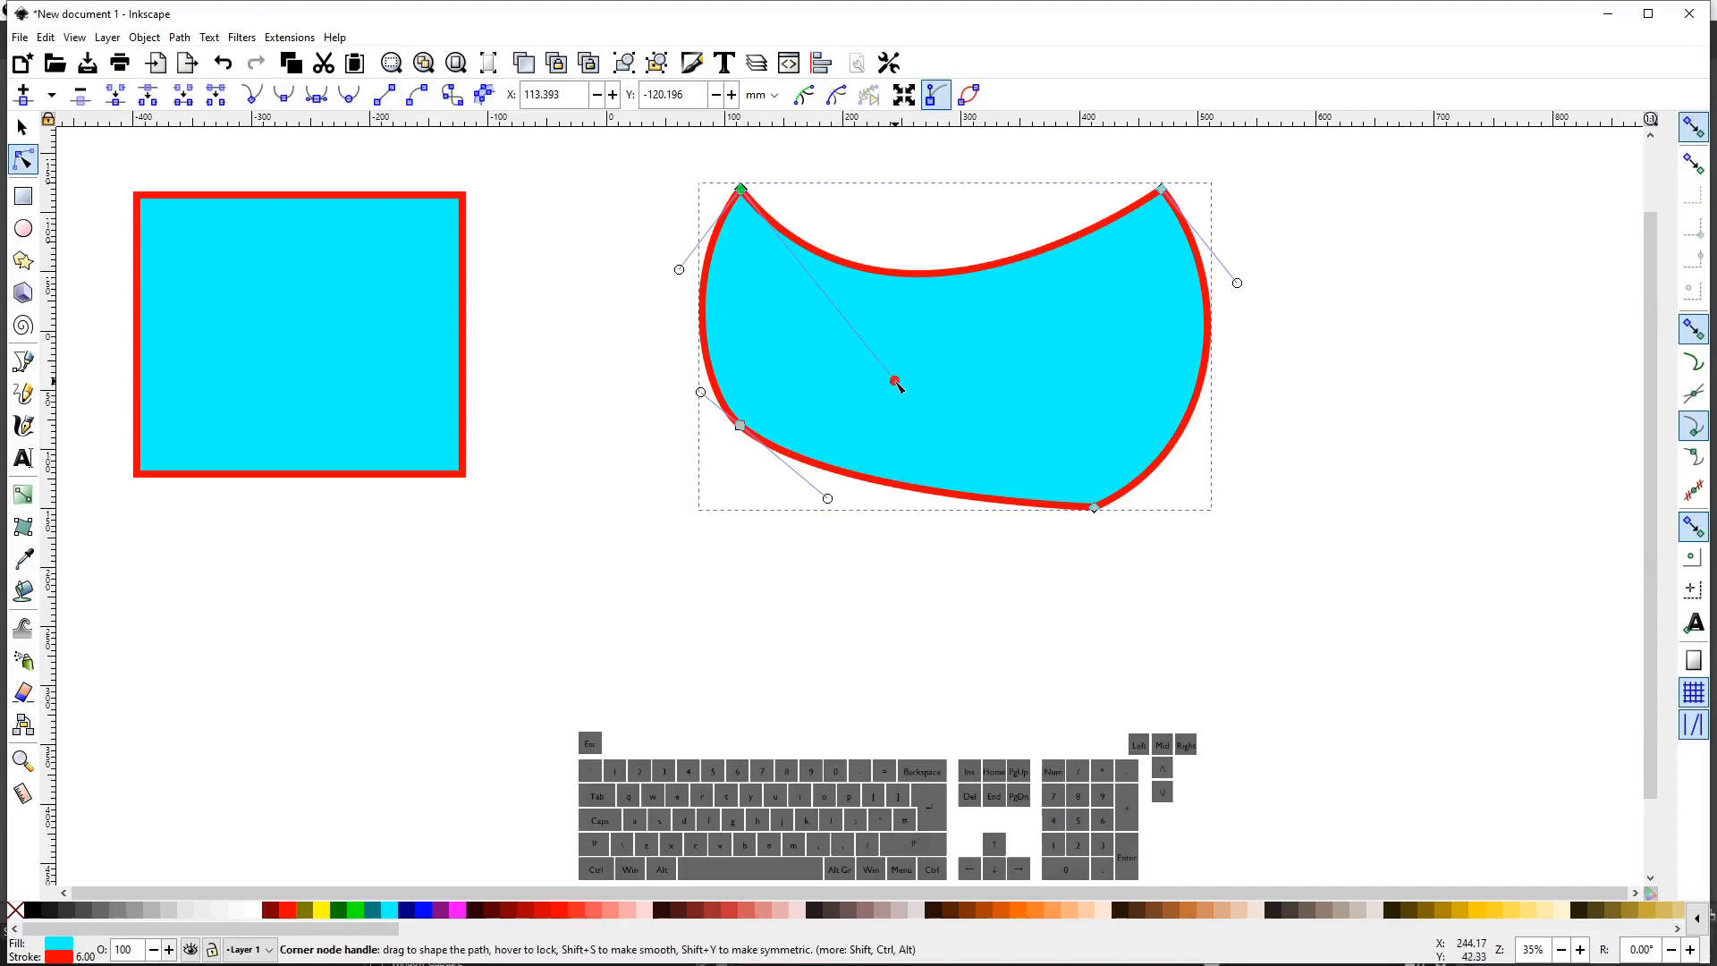
left_click_drag(894, 381, 793, 133)
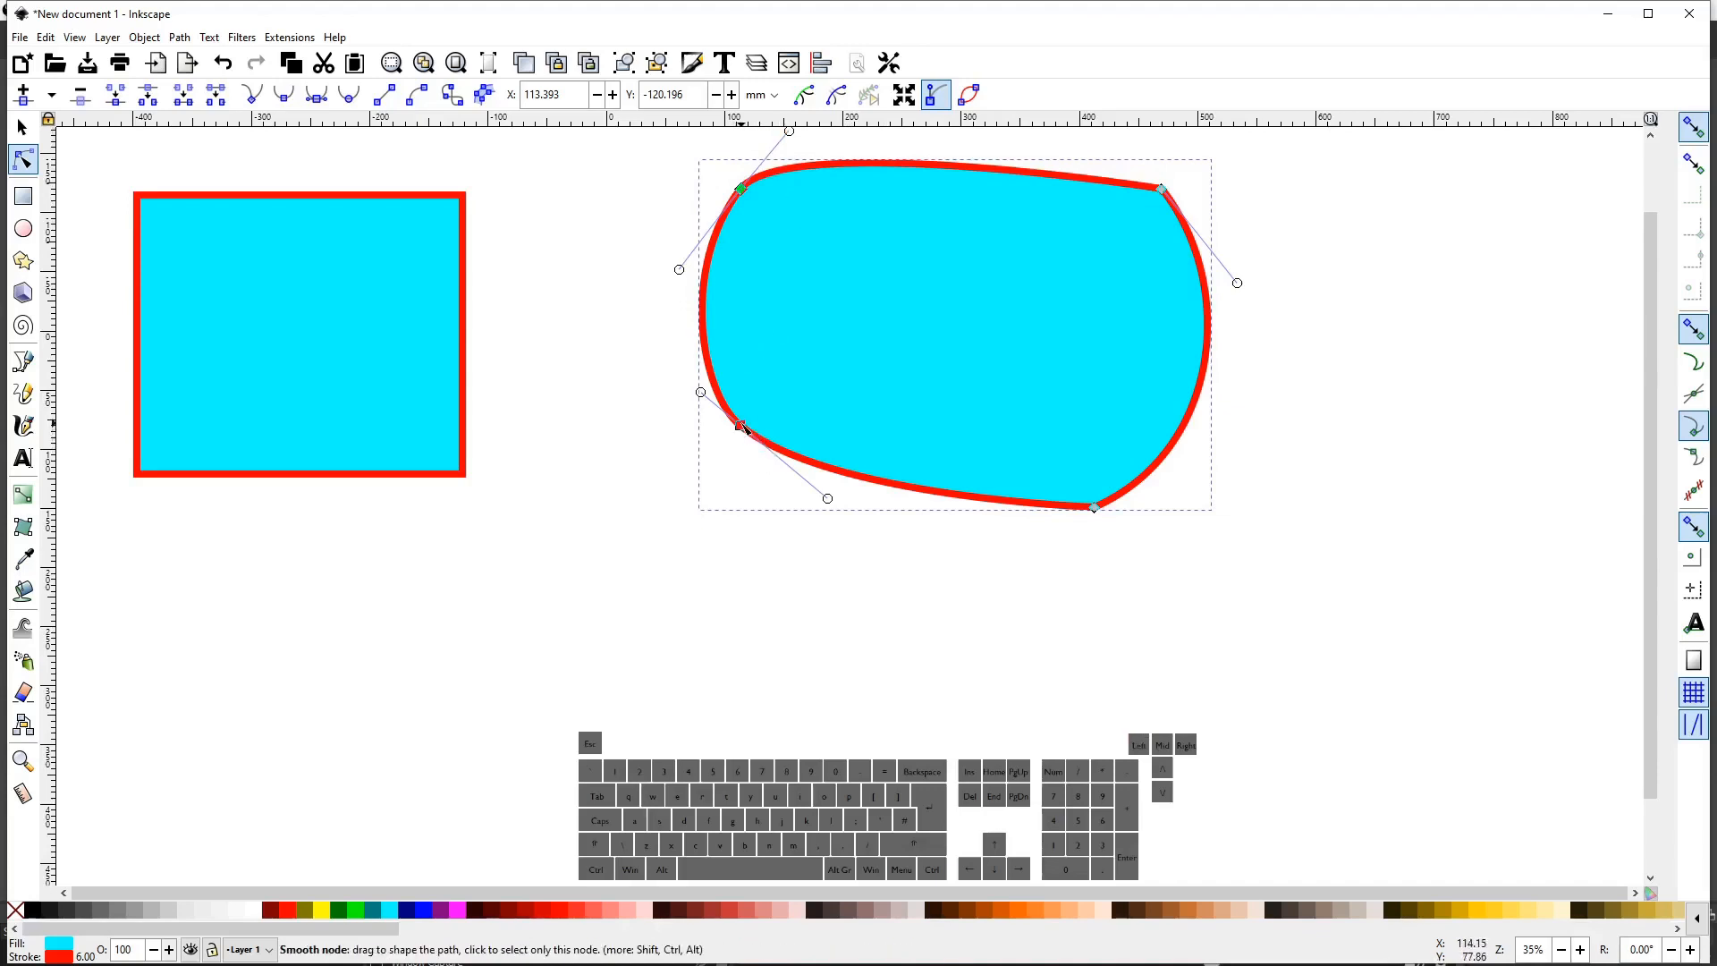
Move the lower-left node to X about 62 mm, Y about 58 mm and the upper-right node to X about 385 mm, Y about -79 mm, adjusting nearby handles.
left_click_drag(742, 429, 682, 403)
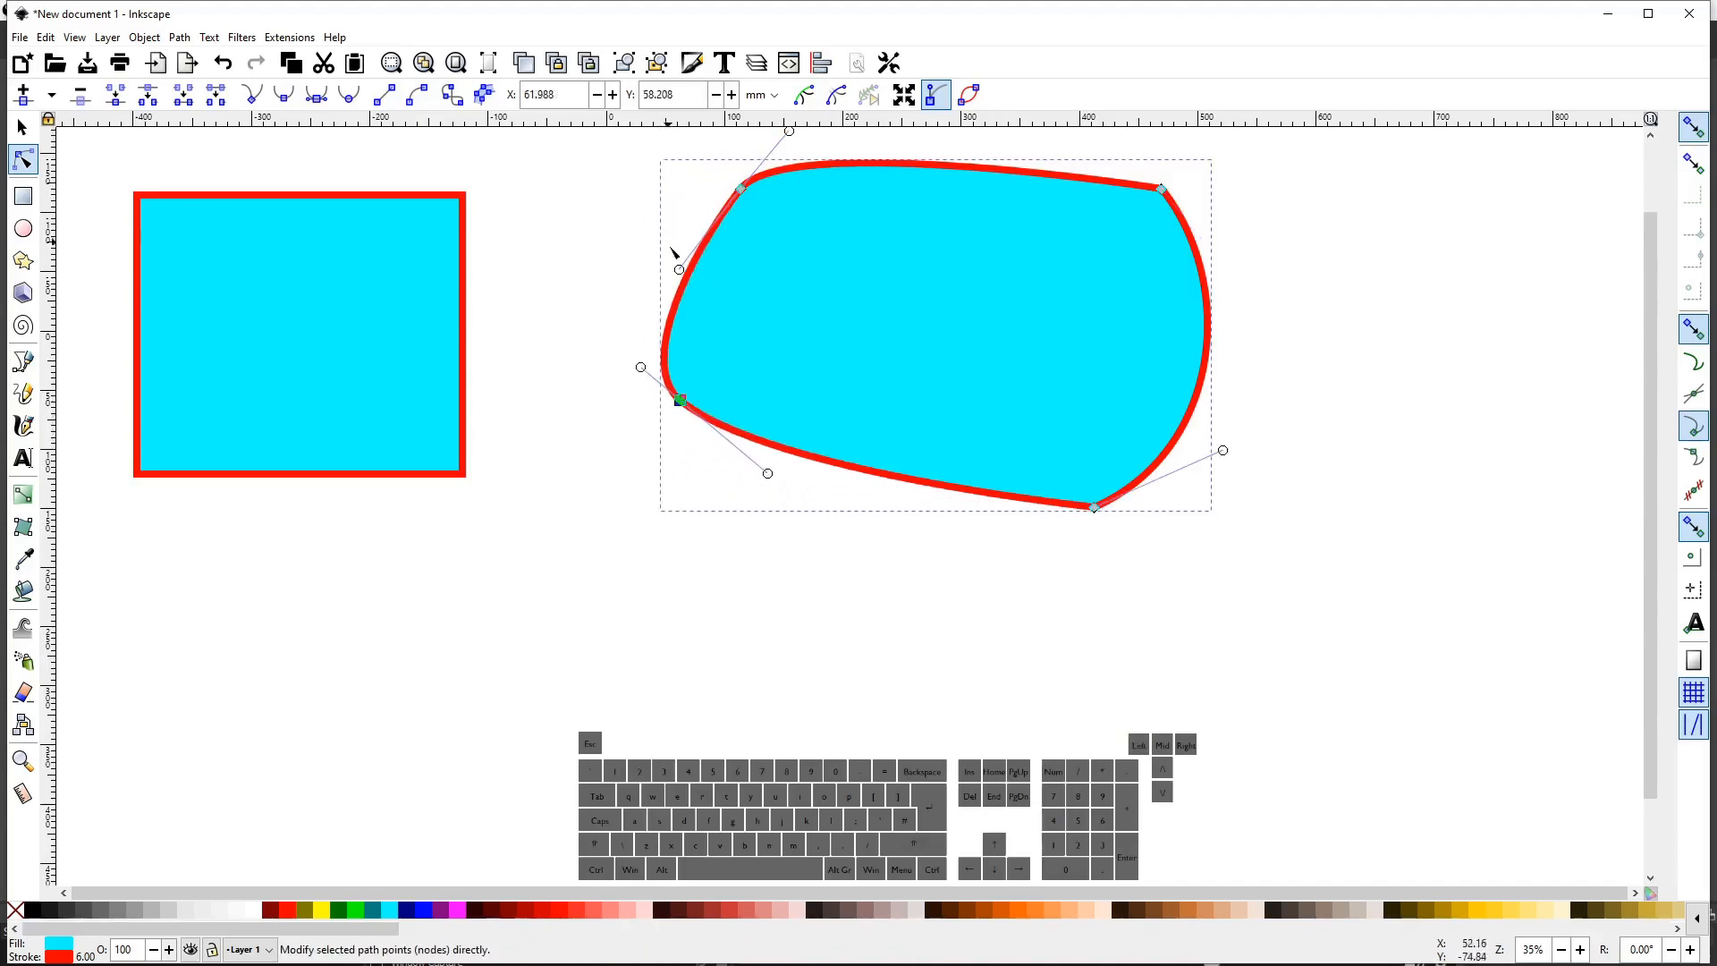
left_click_drag(682, 271, 647, 265)
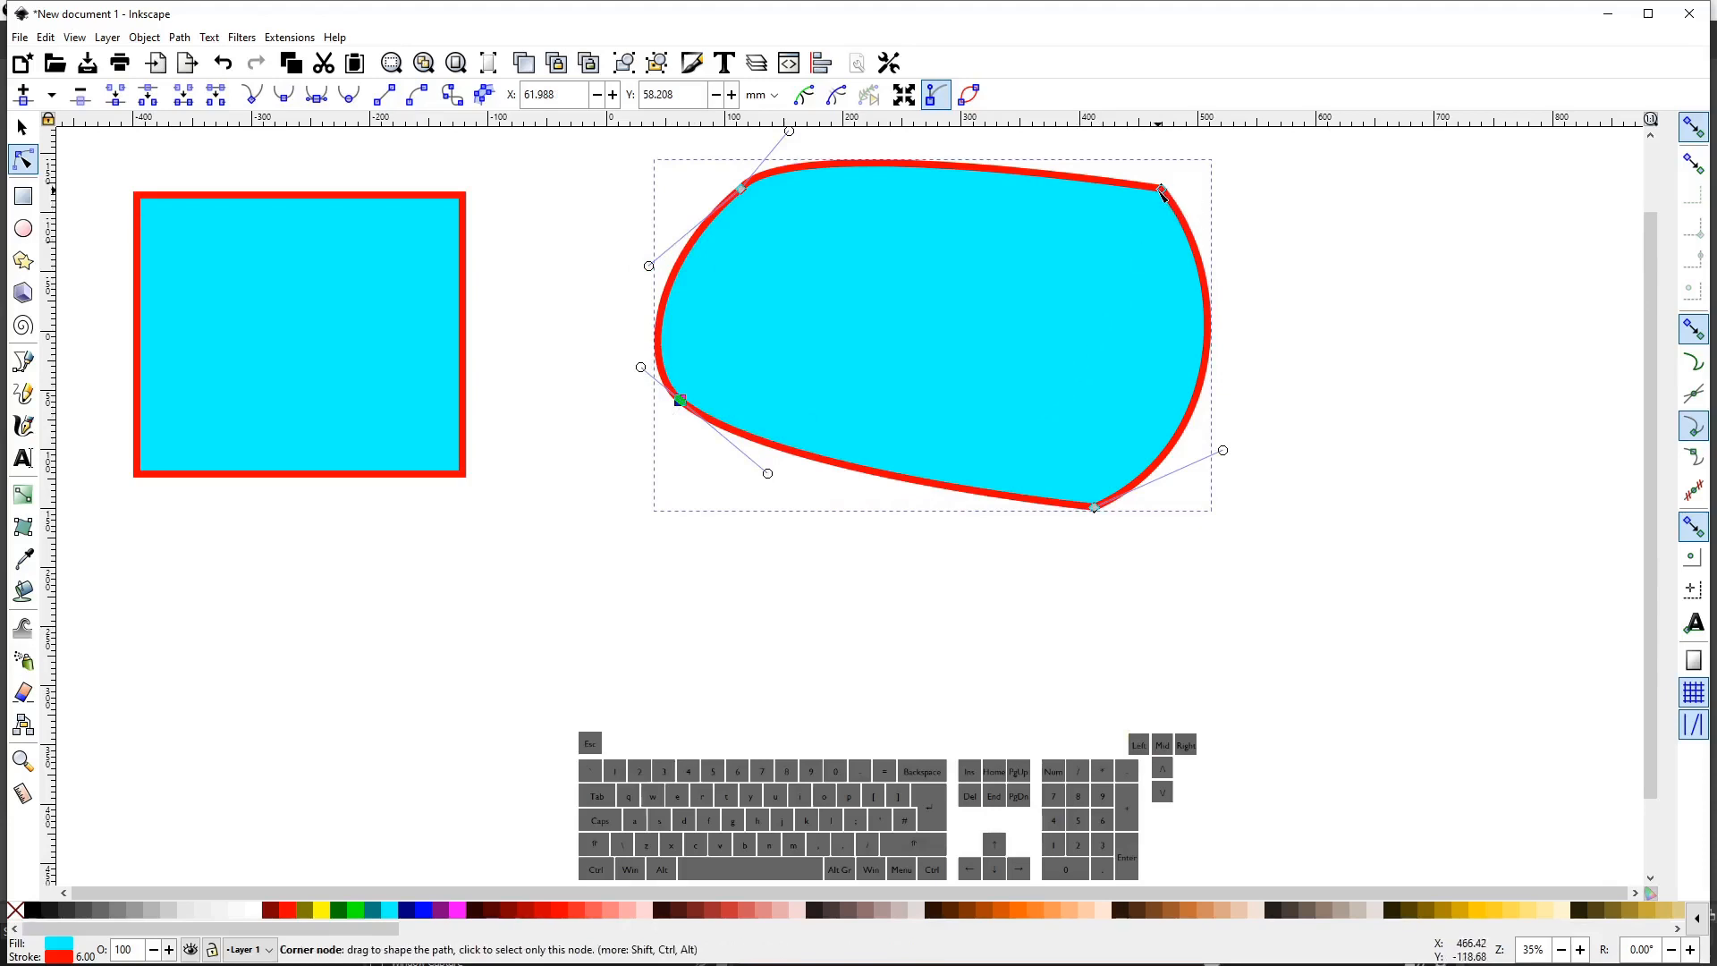
left_click_drag(1162, 191, 1061, 237)
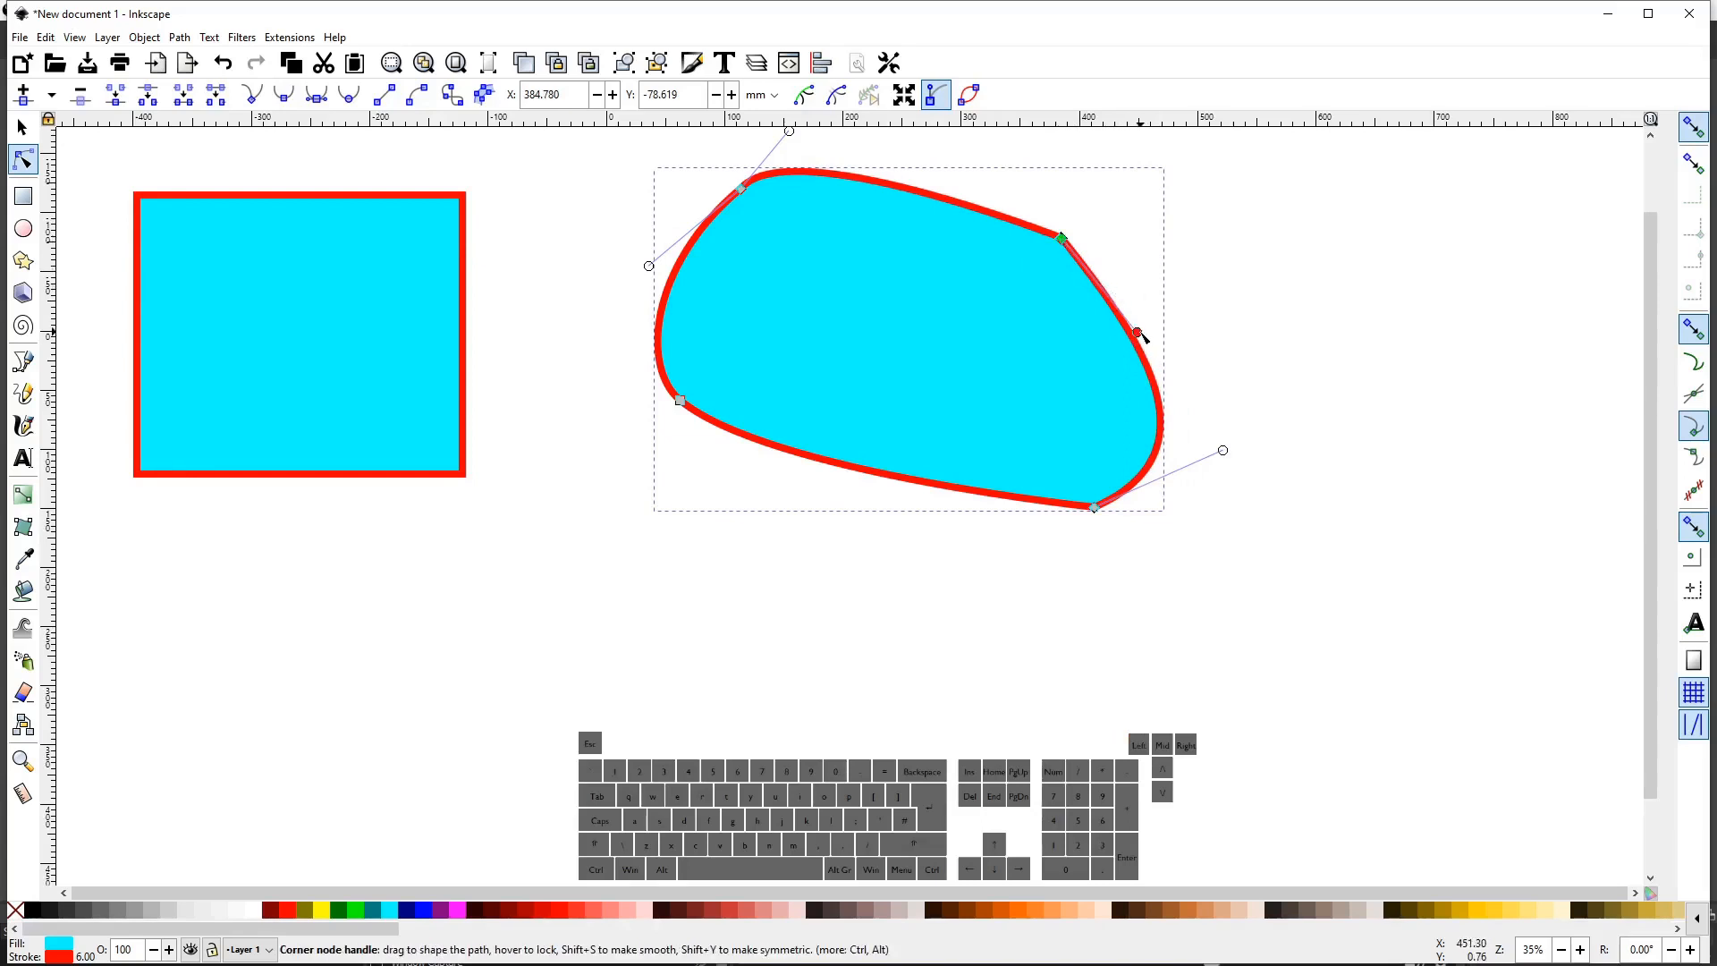
left_click_drag(1141, 334, 1179, 277)
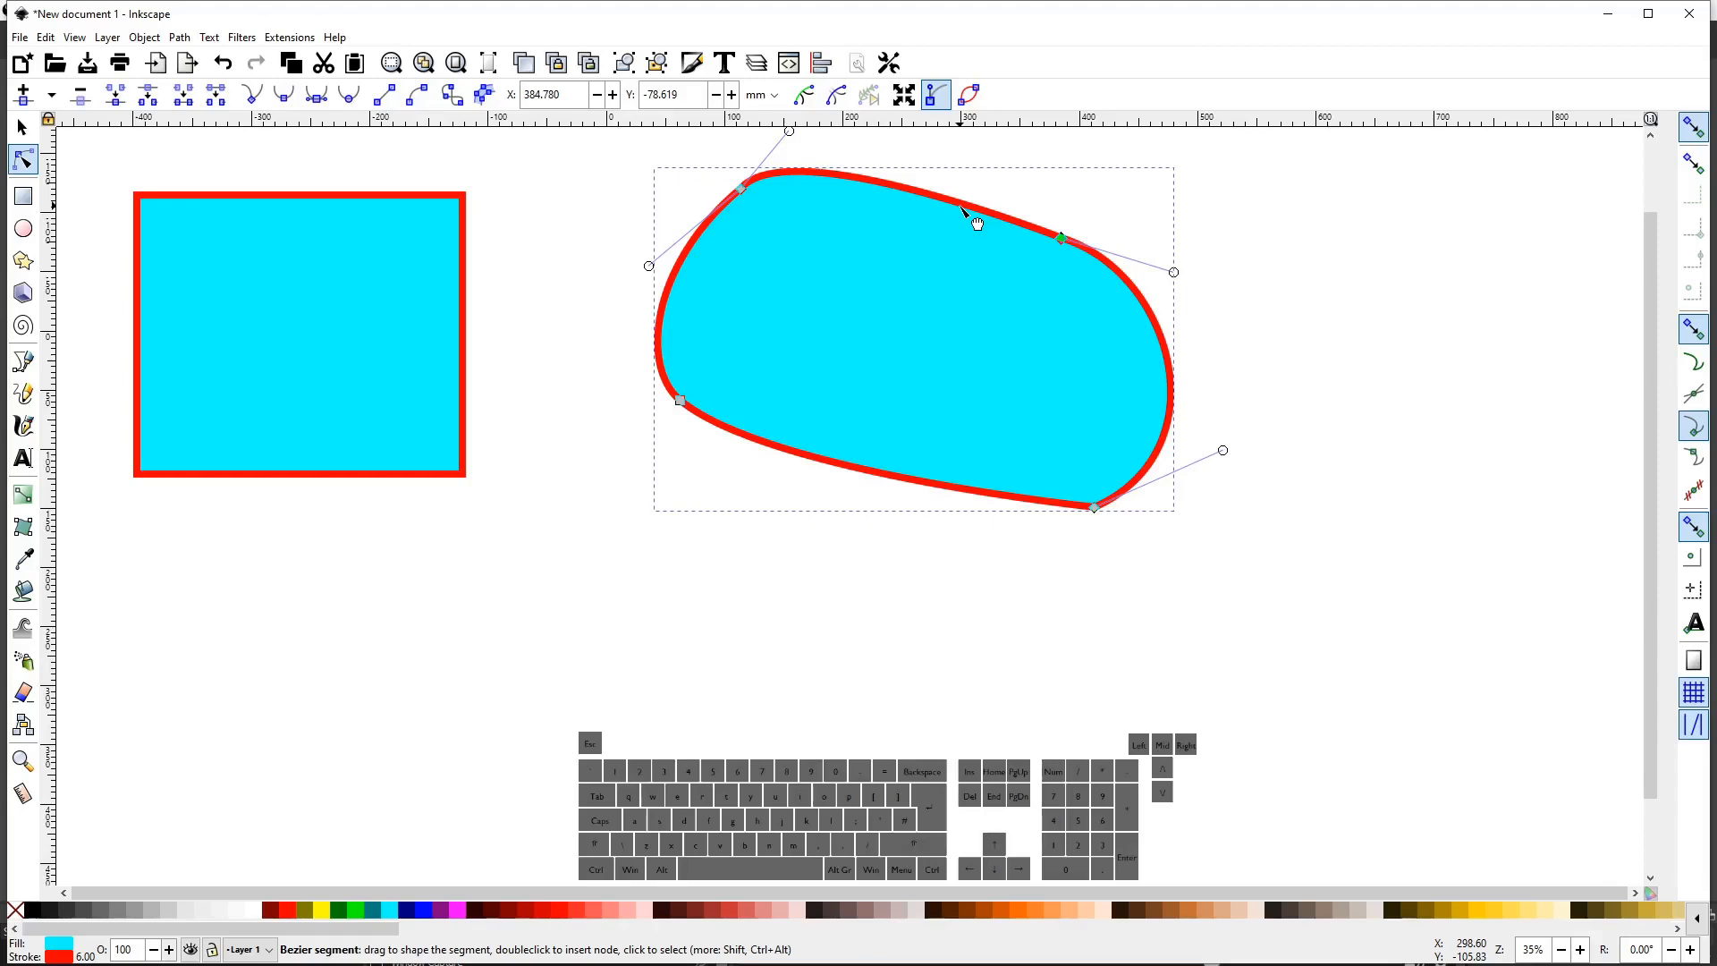
Select the whole reshaped path as an object and delete it.
left_click(22, 128)
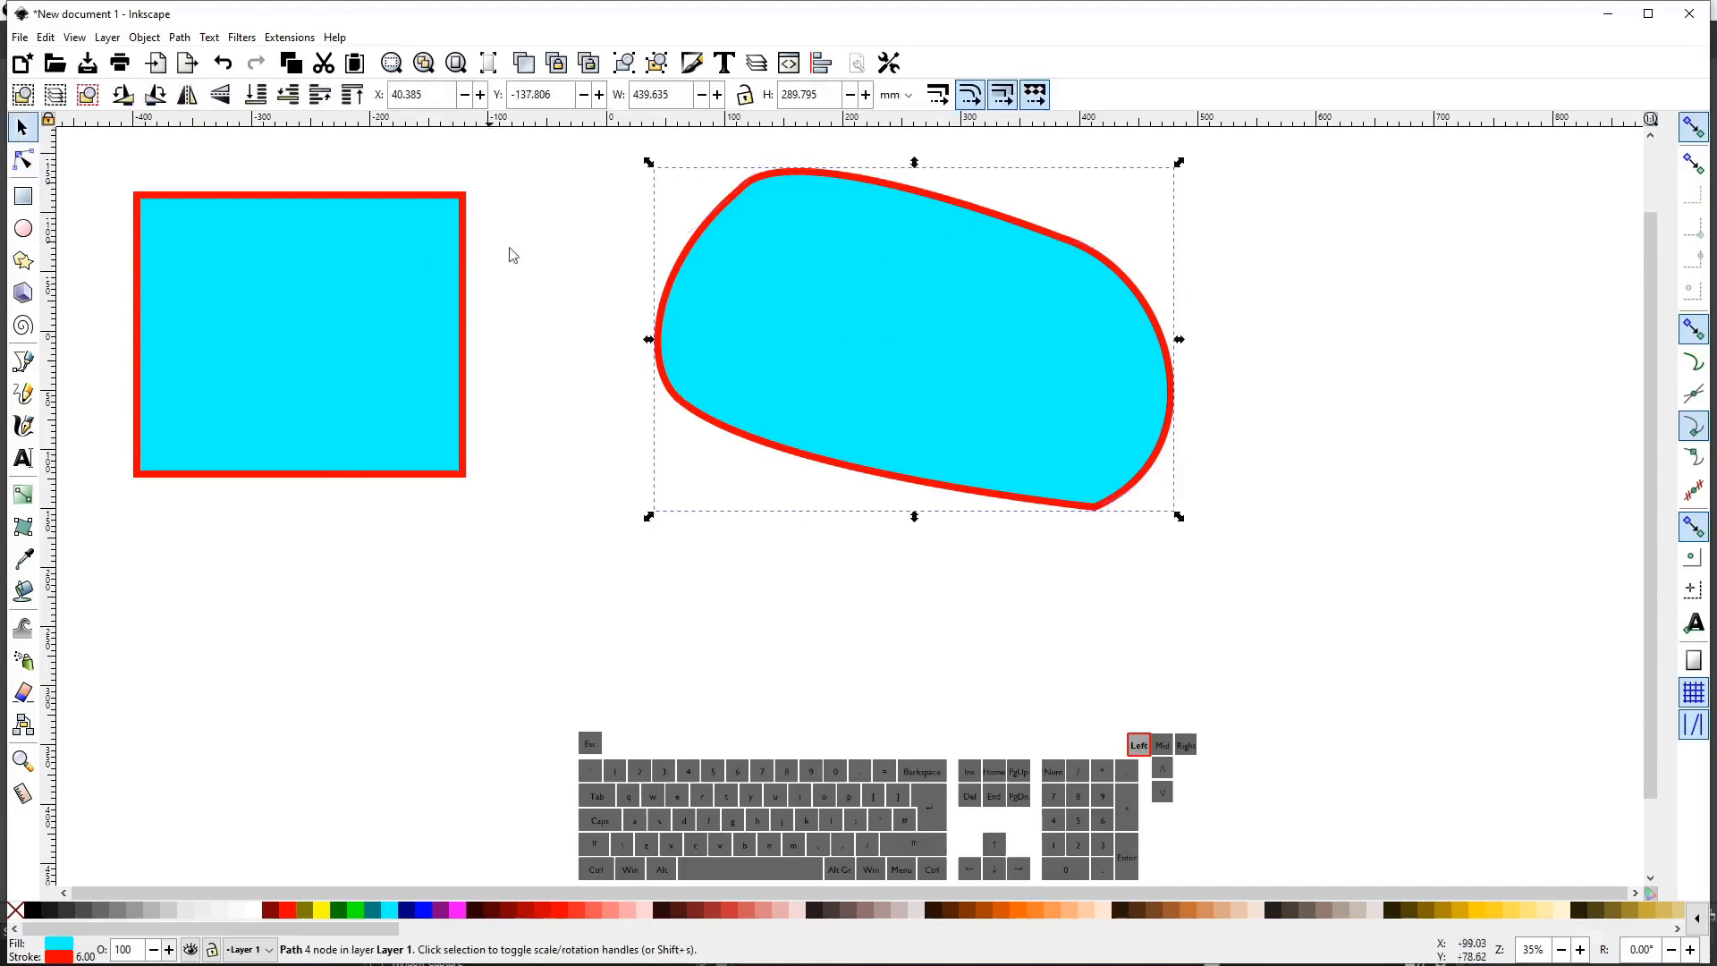
left_click_drag(601, 145, 1383, 615)
key("Delete")
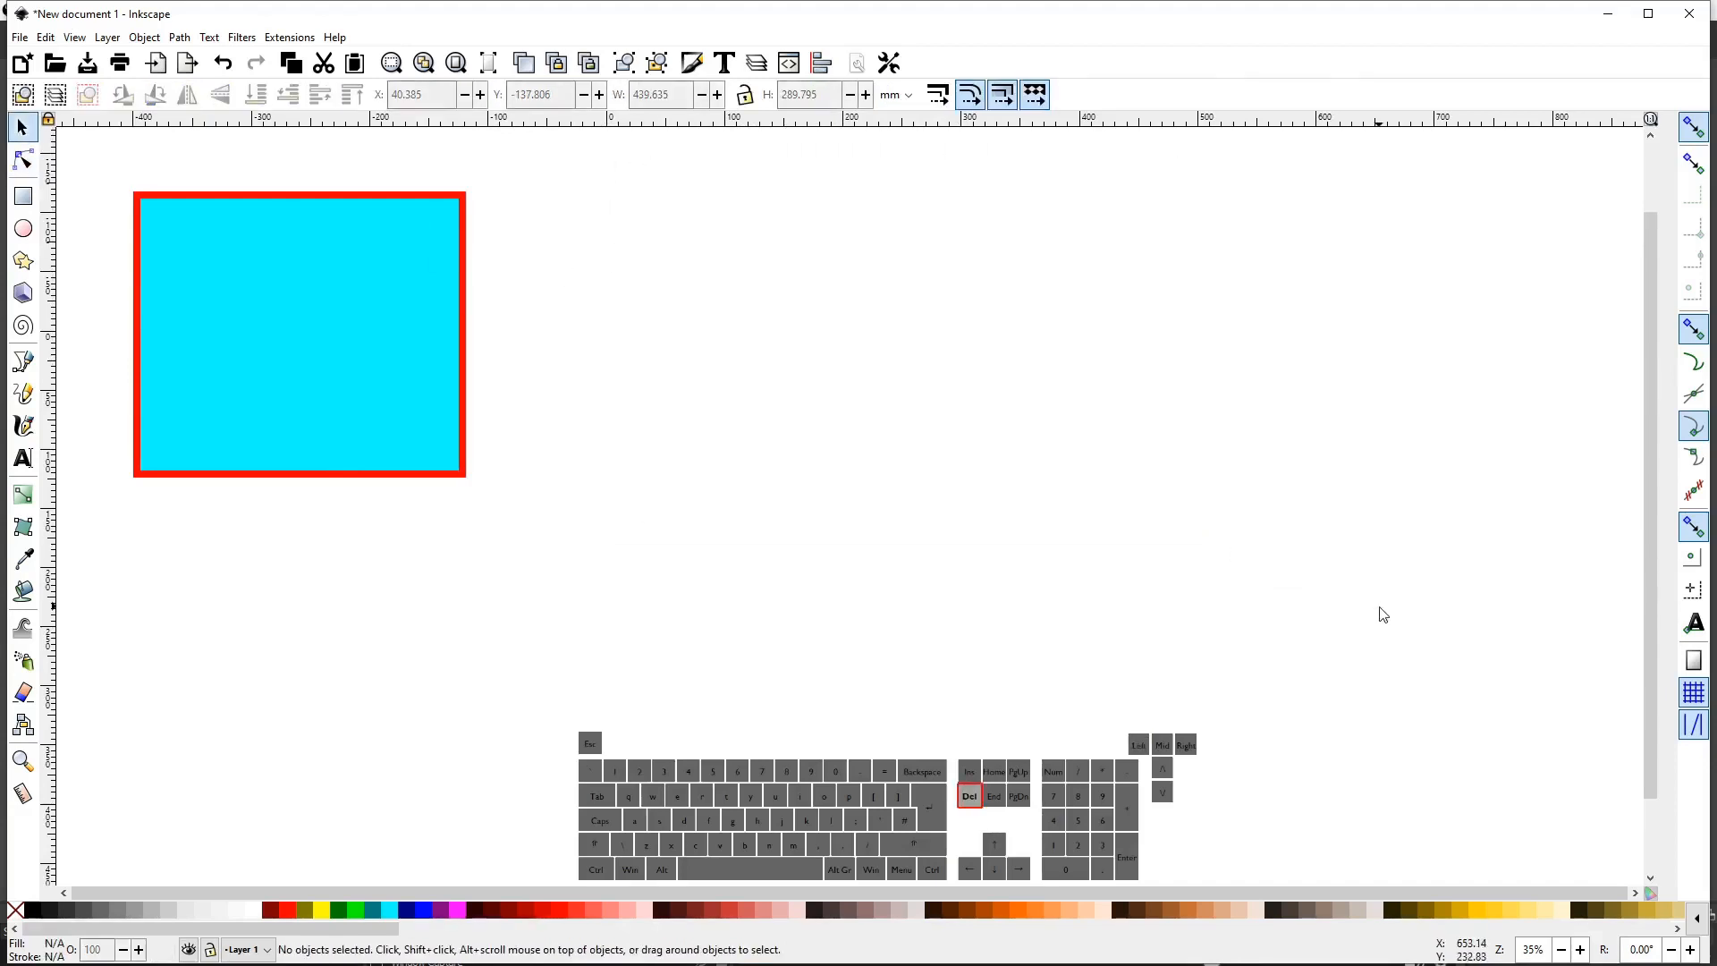
Round the remaining rectangle's corners to a radius of about 60 mm.
left_click(293, 340)
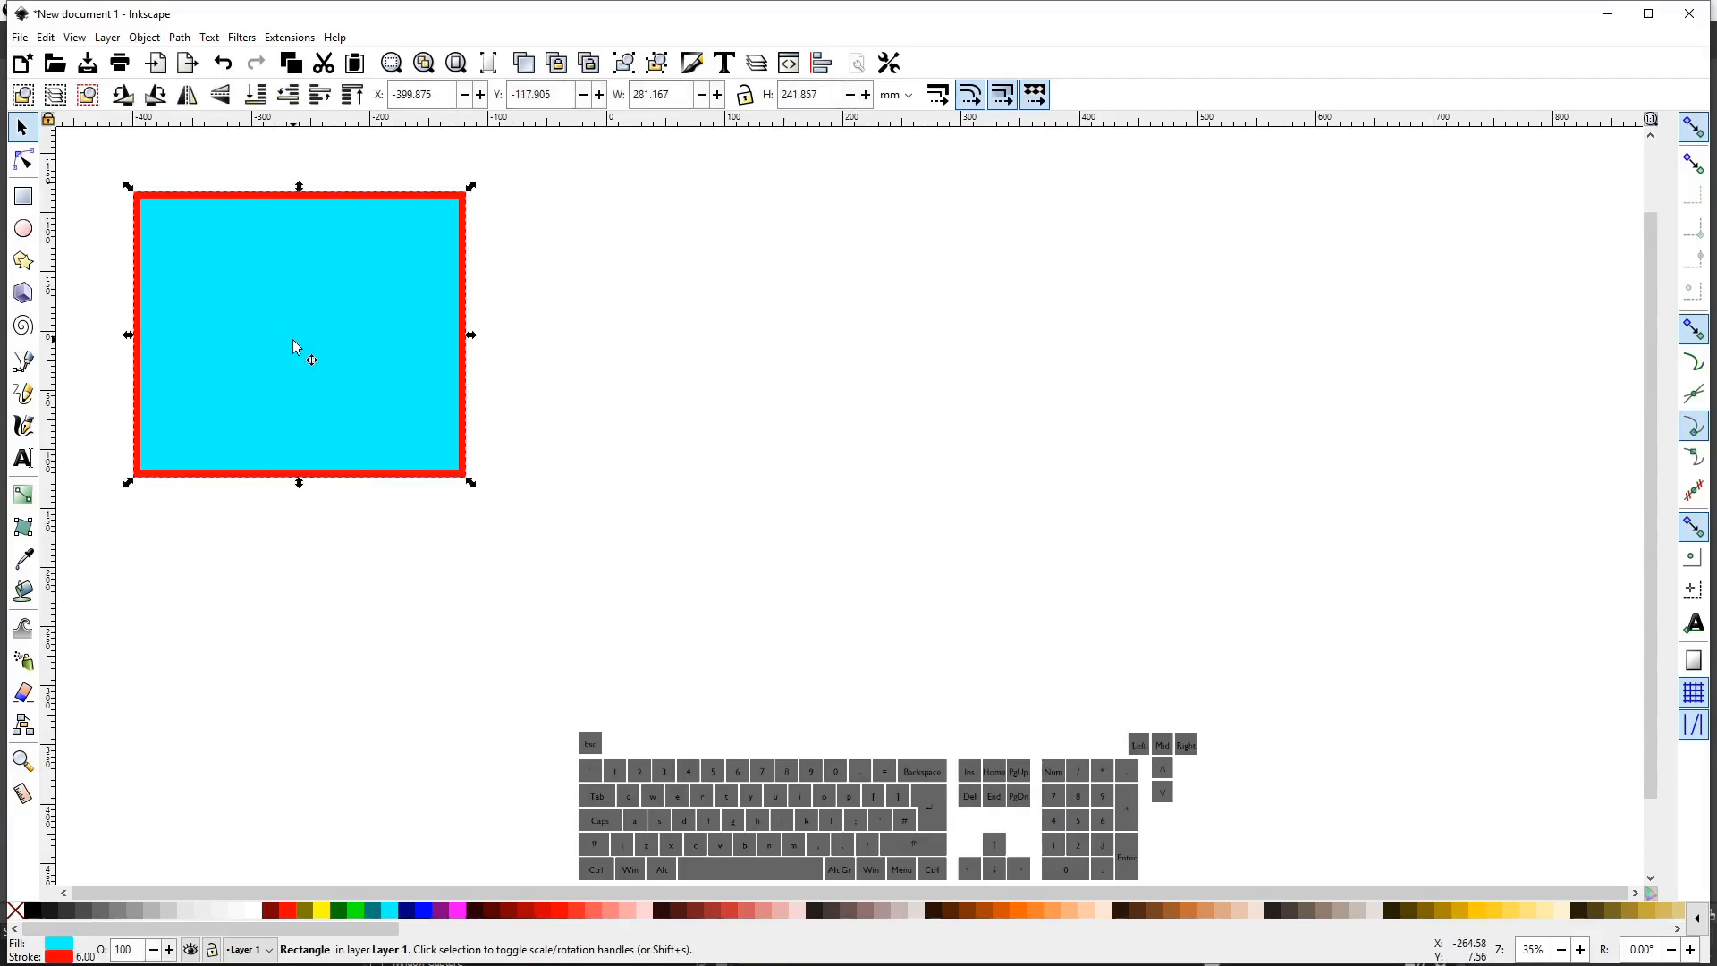
left_click(293, 341)
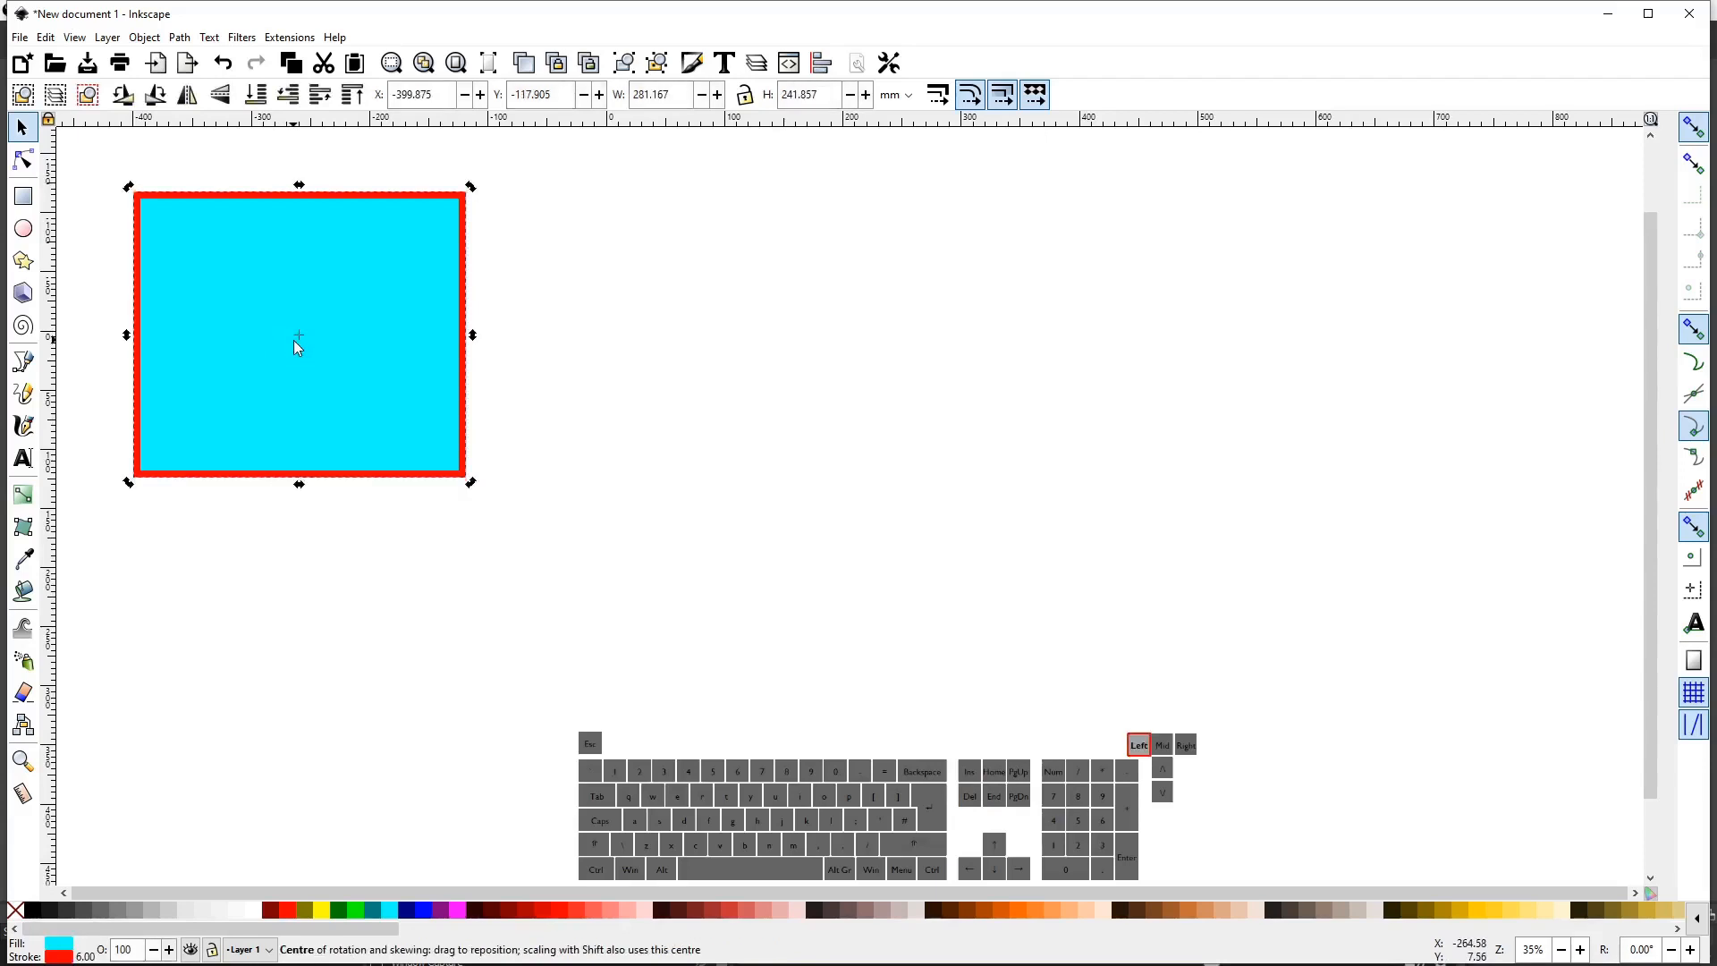
left_click(294, 340)
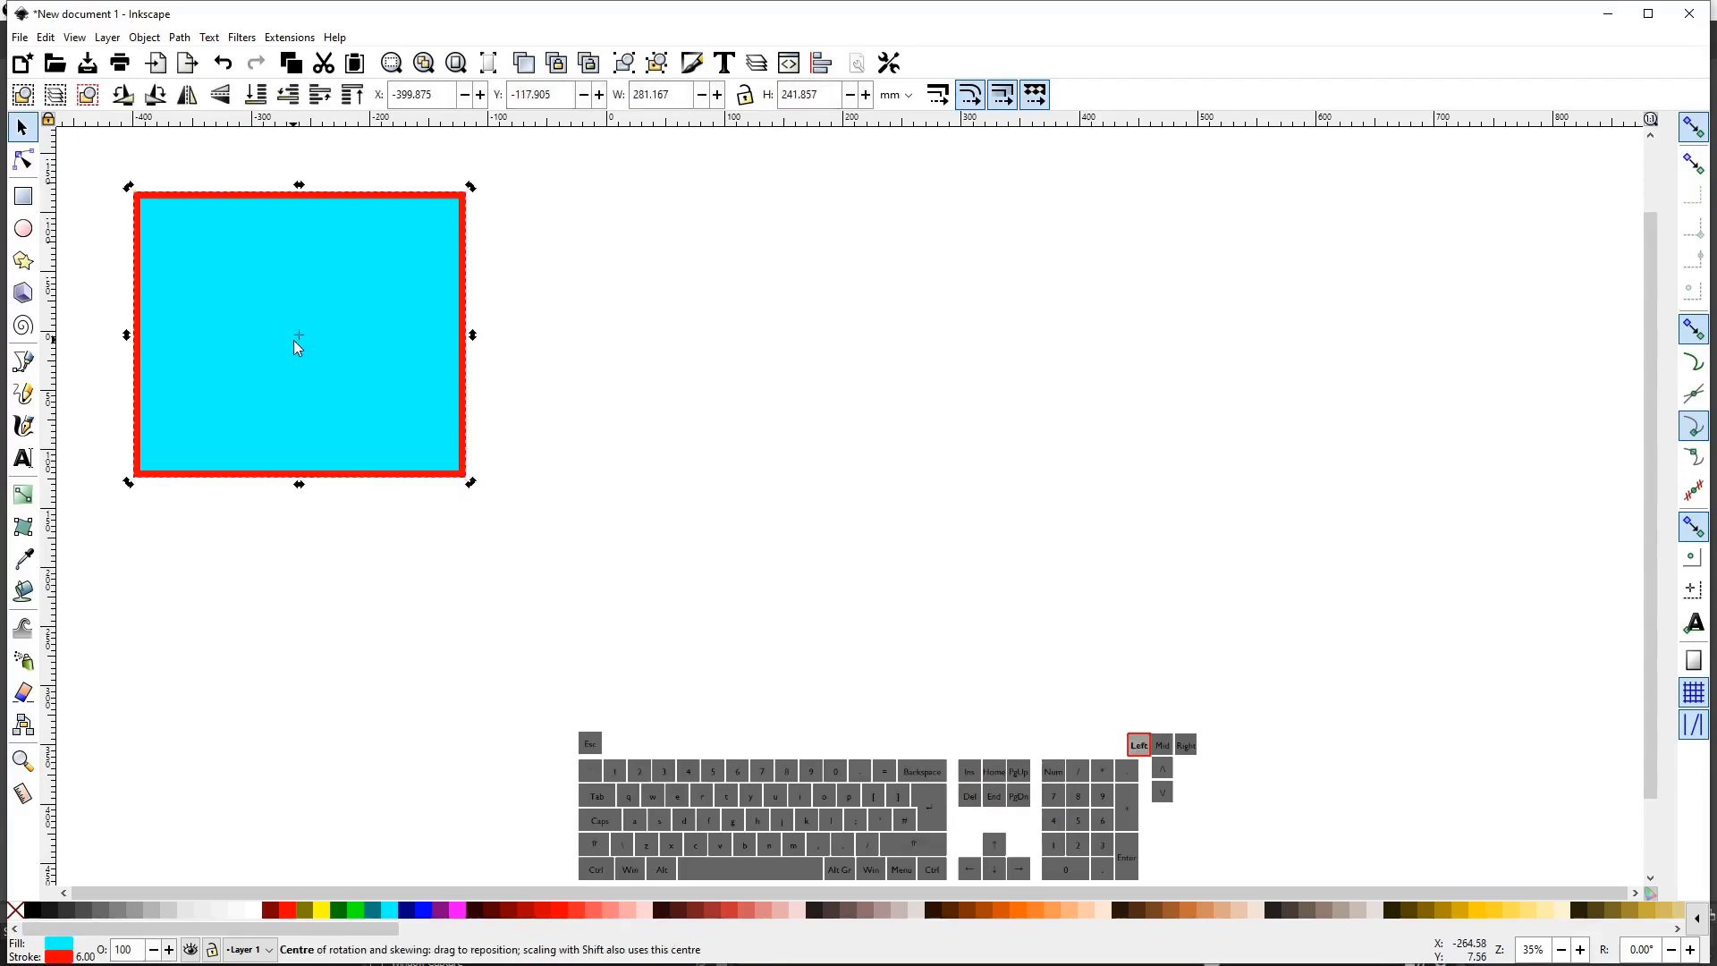
double_click(245, 304)
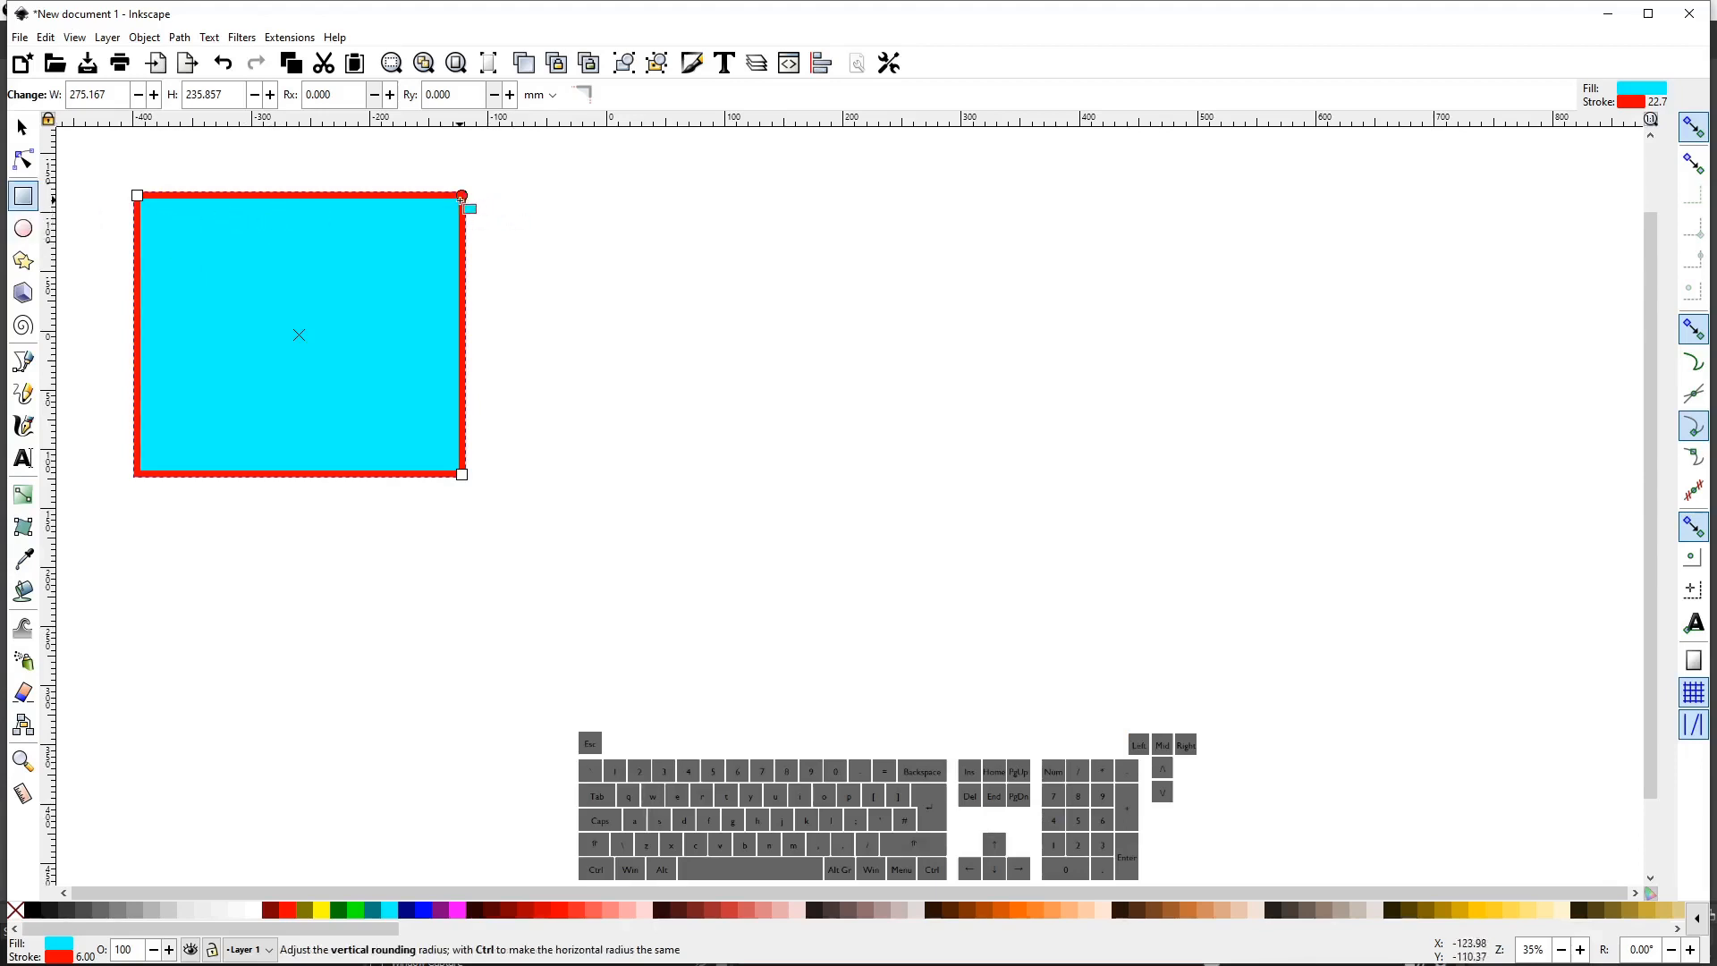
left_click_drag(461, 198, 463, 268)
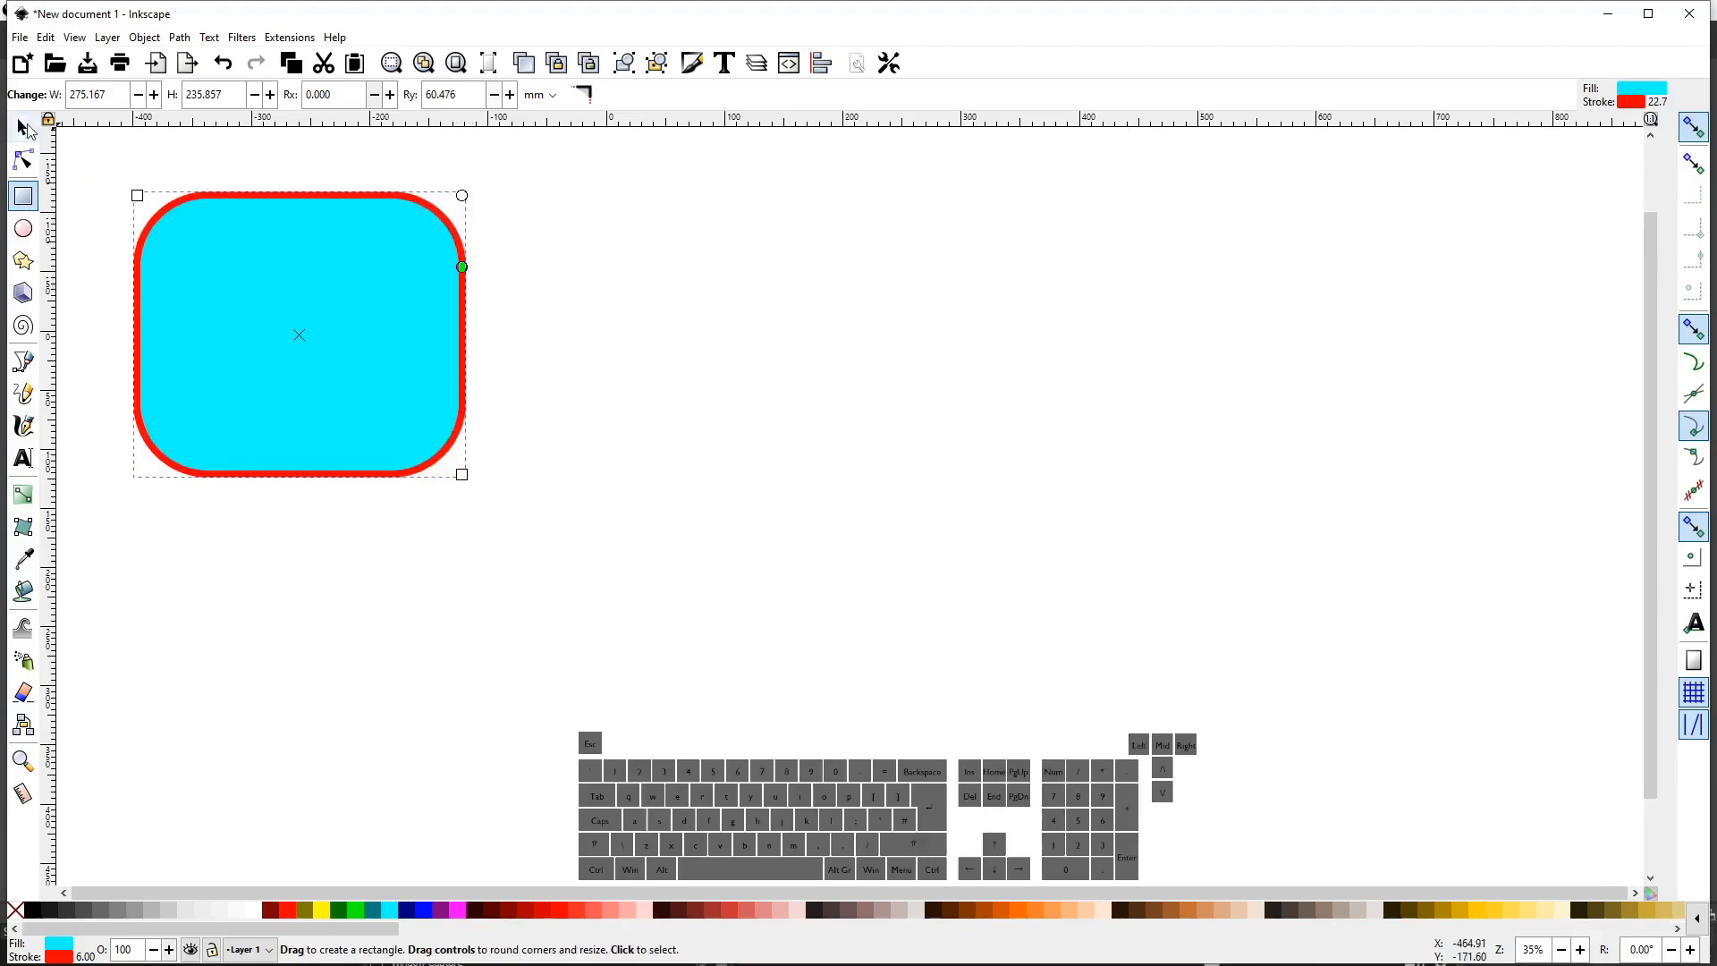
Duplicate the rounded rectangle and move the copy horizontally to the right to X 44.625 mm.
left_click(23, 128)
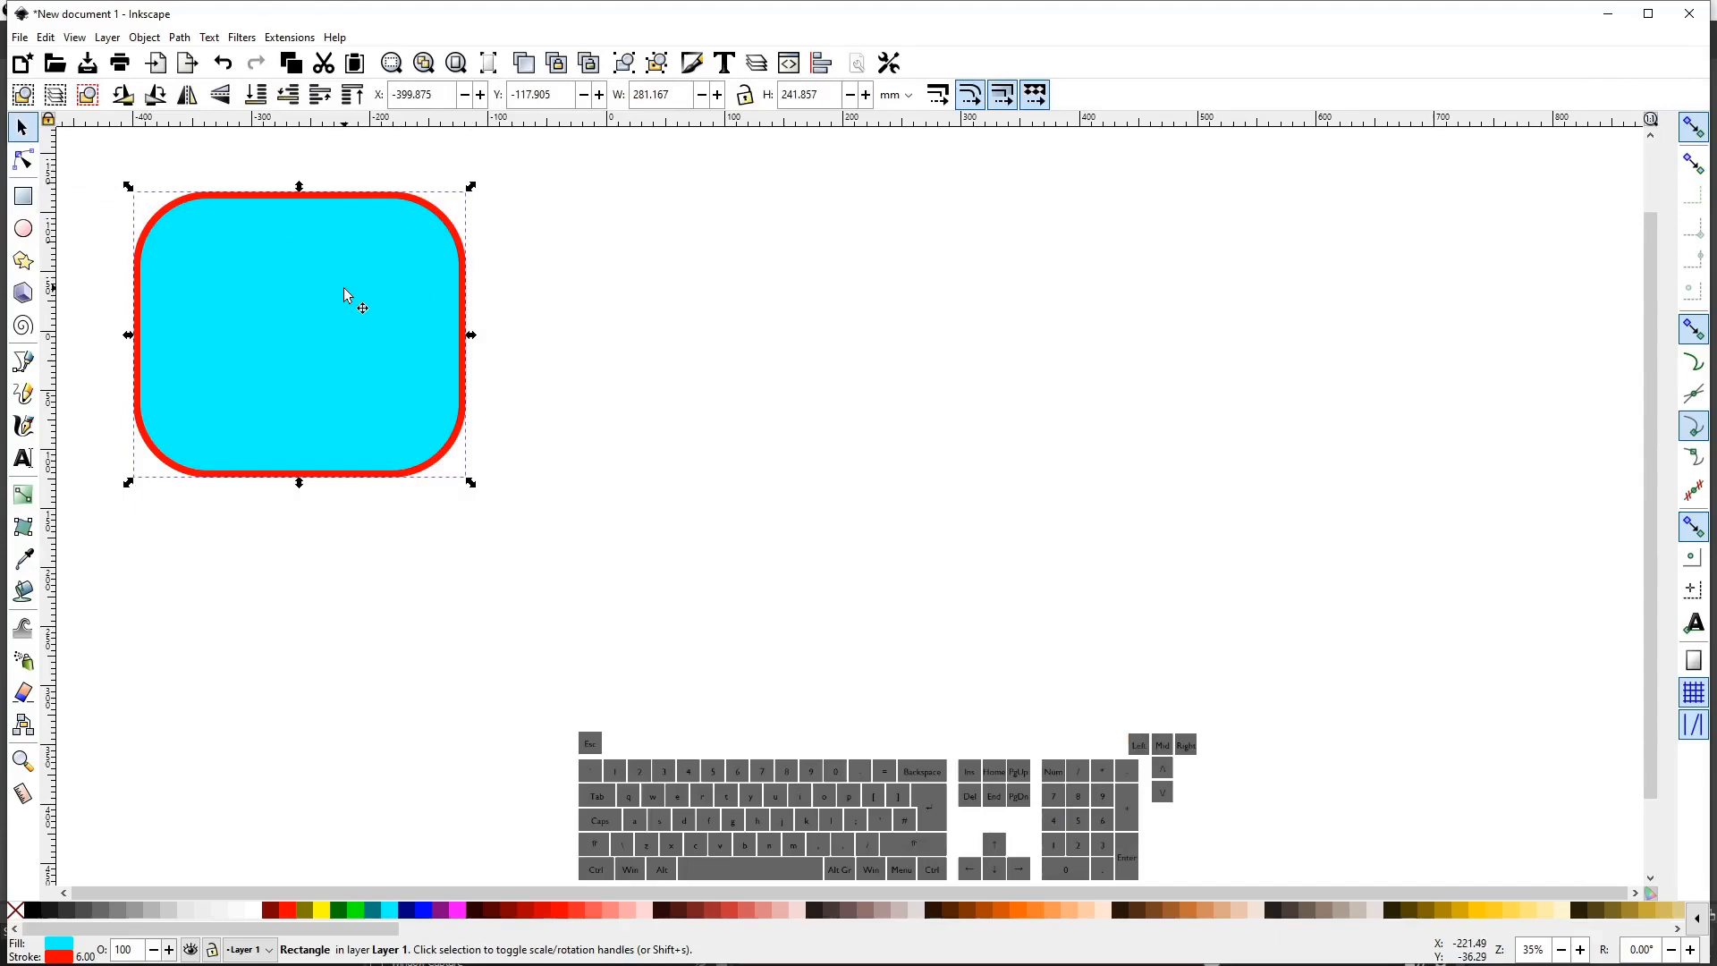
key("ctrl+d")
key("shift+Right")
key("shift+Right")
key("shift+Right")
key("shift+Right")
key("shift+Right")
key("shift+Right")
key("shift+Right")
key("shift+Right")
key("shift+Right")
key("shift+Right")
key("shift+Right")
key("shift+Right")
key("shift+Right")
key("shift+Right")
key("shift+Right")
key("shift+Right")
key("shift+Right")
key("shift+Right")
key("shift+Right")
key("shift+Right")
key("shift+Right")
key("shift+Right")
key("shift+Right")
key("shift+Right")
key("shift+Right")
key("shift+Right")
key("shift+Right")
key("shift+Right")
key("shift+Right")
key("shift+Right")
key("shift+Right")
key("shift+Right")
key("shift+Right")
key("shift+Right")
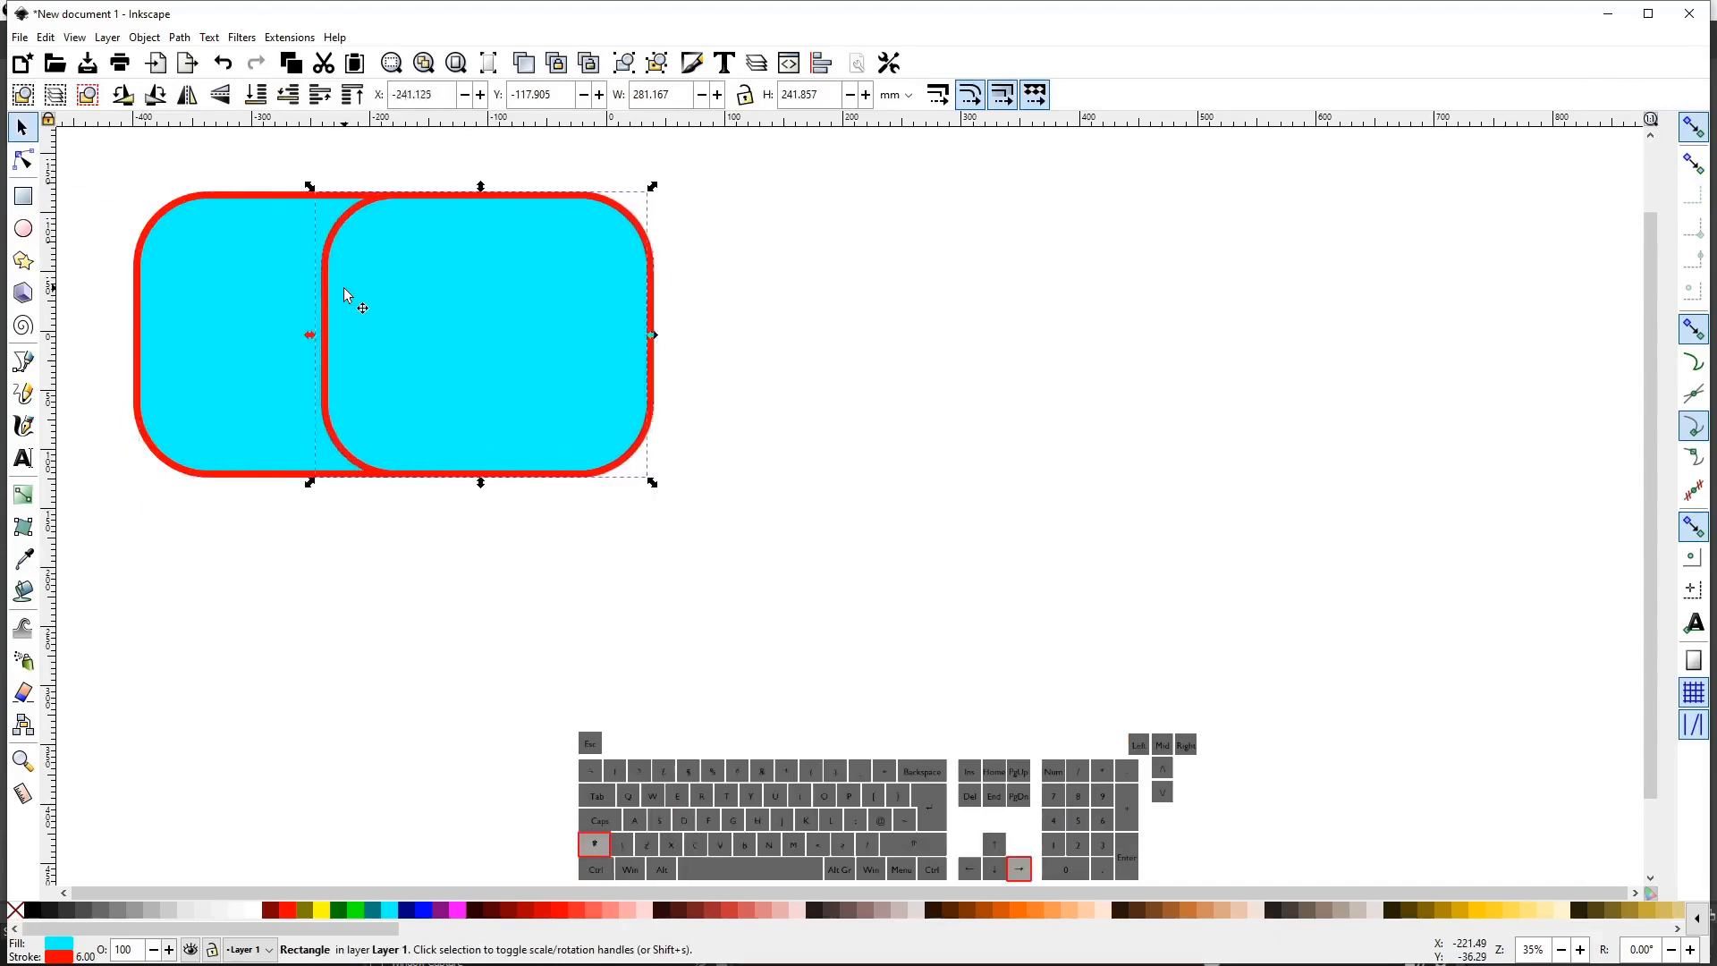
key("shift+Right")
key("shift+Right")
key("shift+Right")
key("shift+Right")
key("shift+Right")
key("shift+Right")
key("shift+Right")
key("shift+Right")
key("shift+Right")
key("shift+Right")
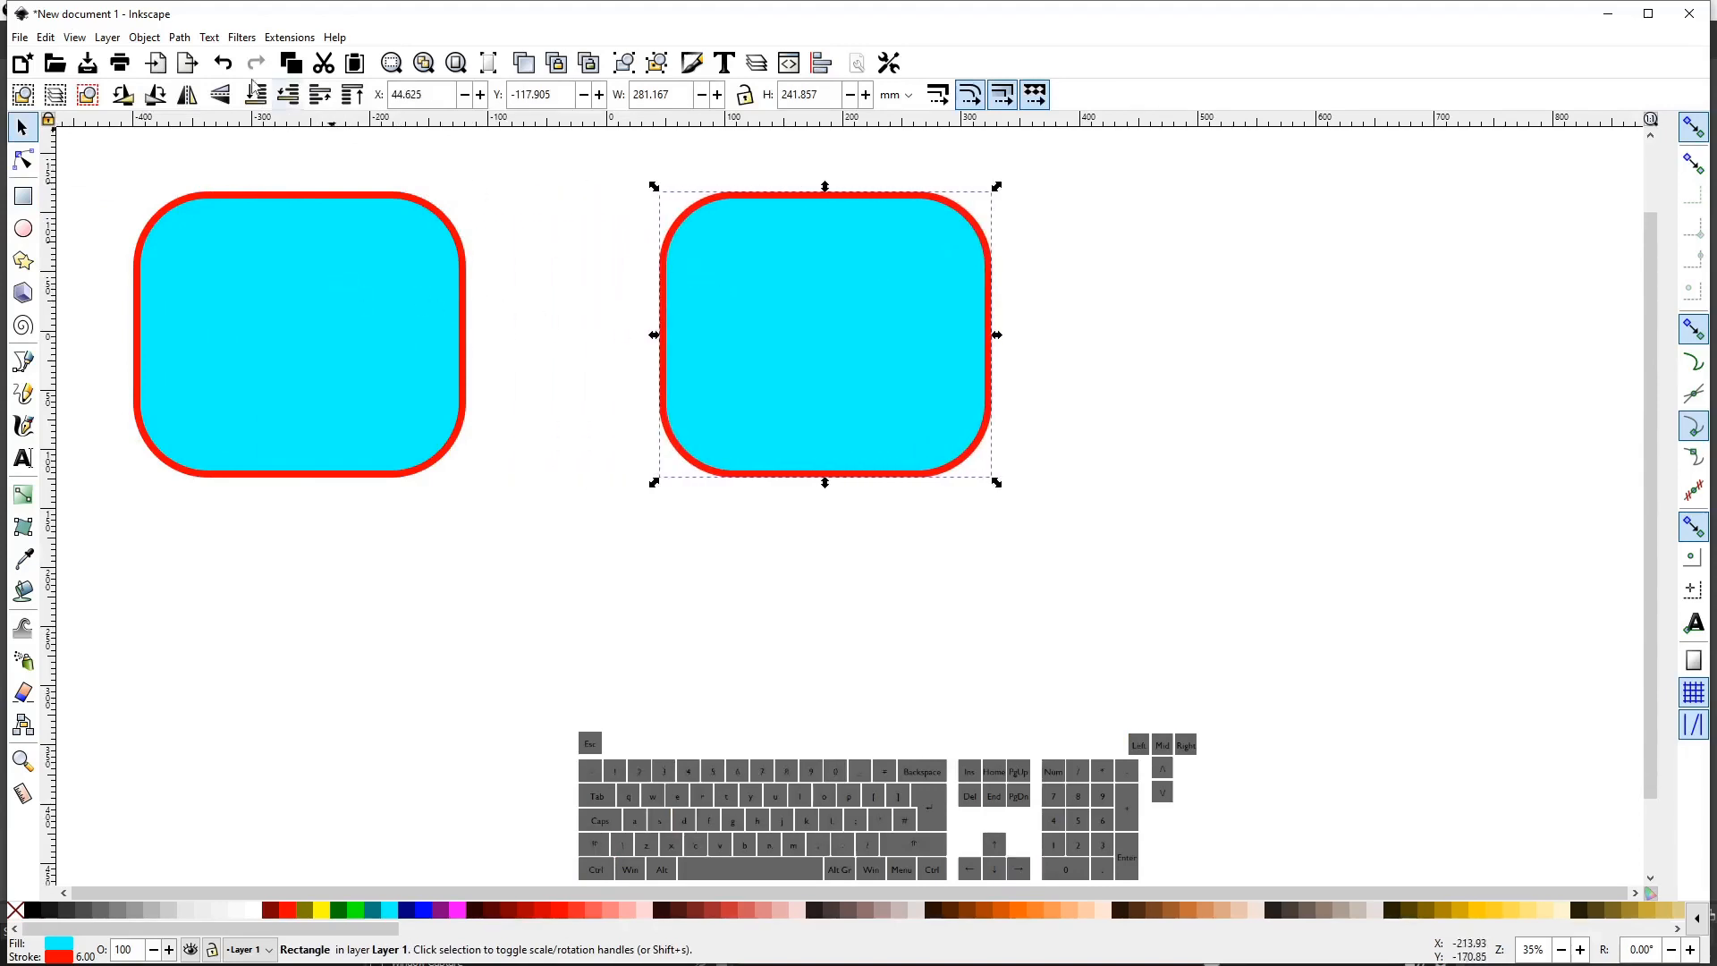
Convert the duplicated rounded rectangle from an object to a path.
left_click(182, 39)
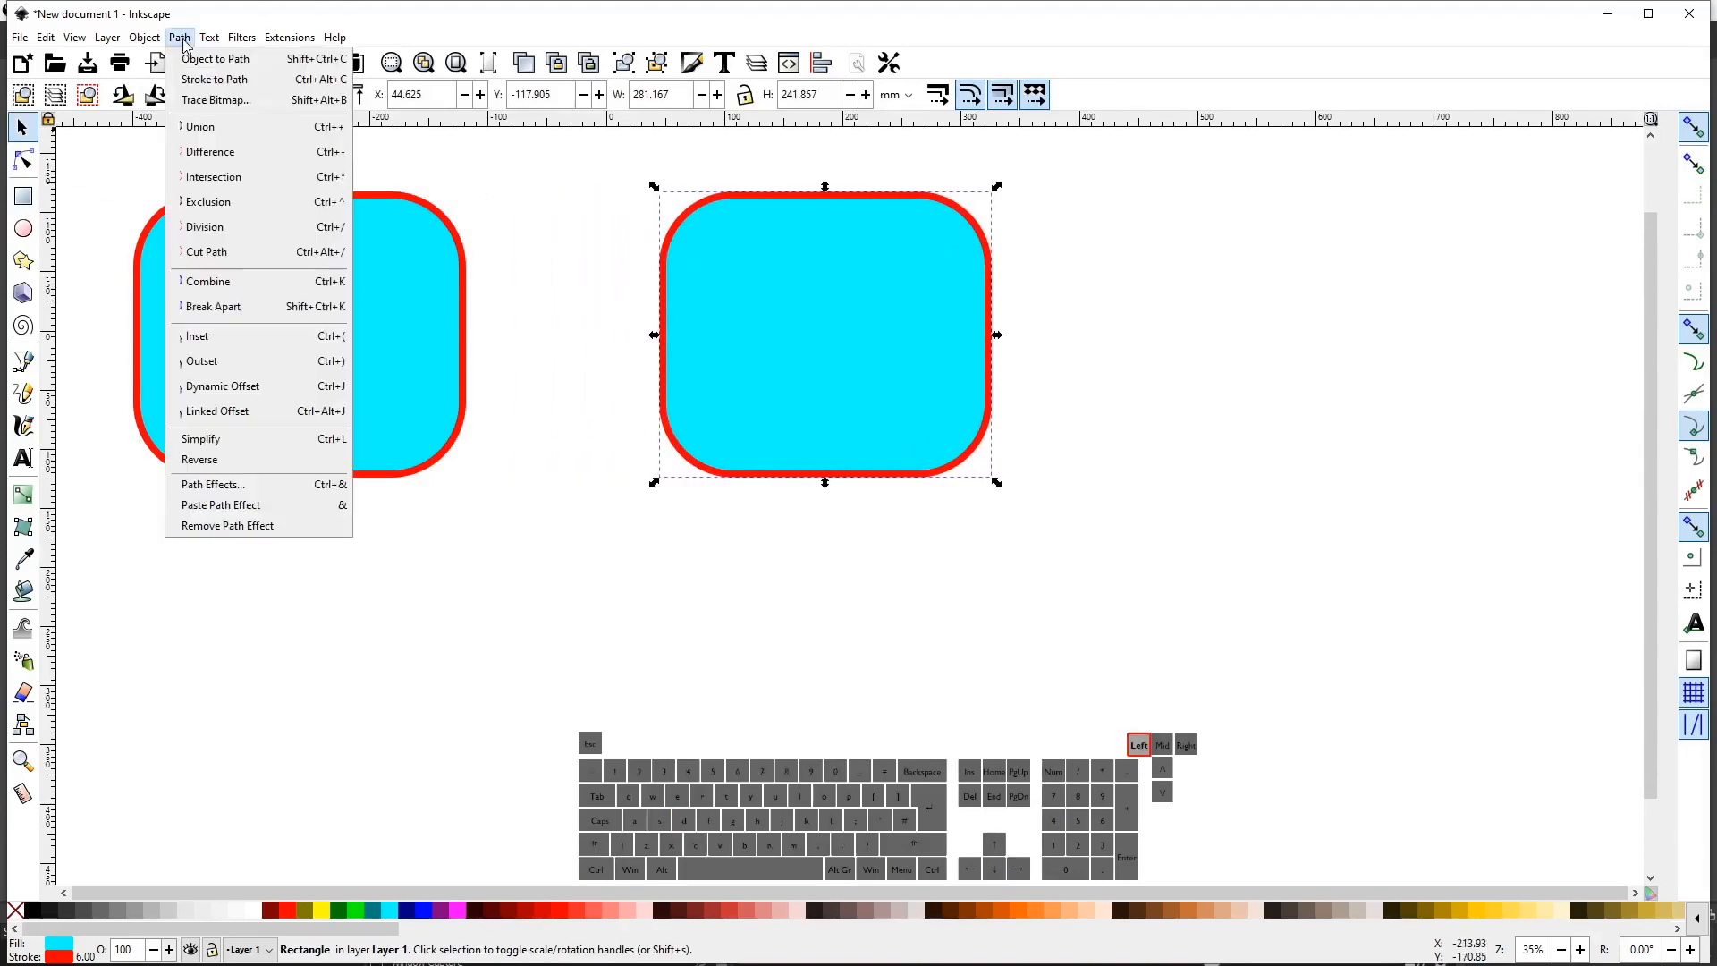
left_click(191, 59)
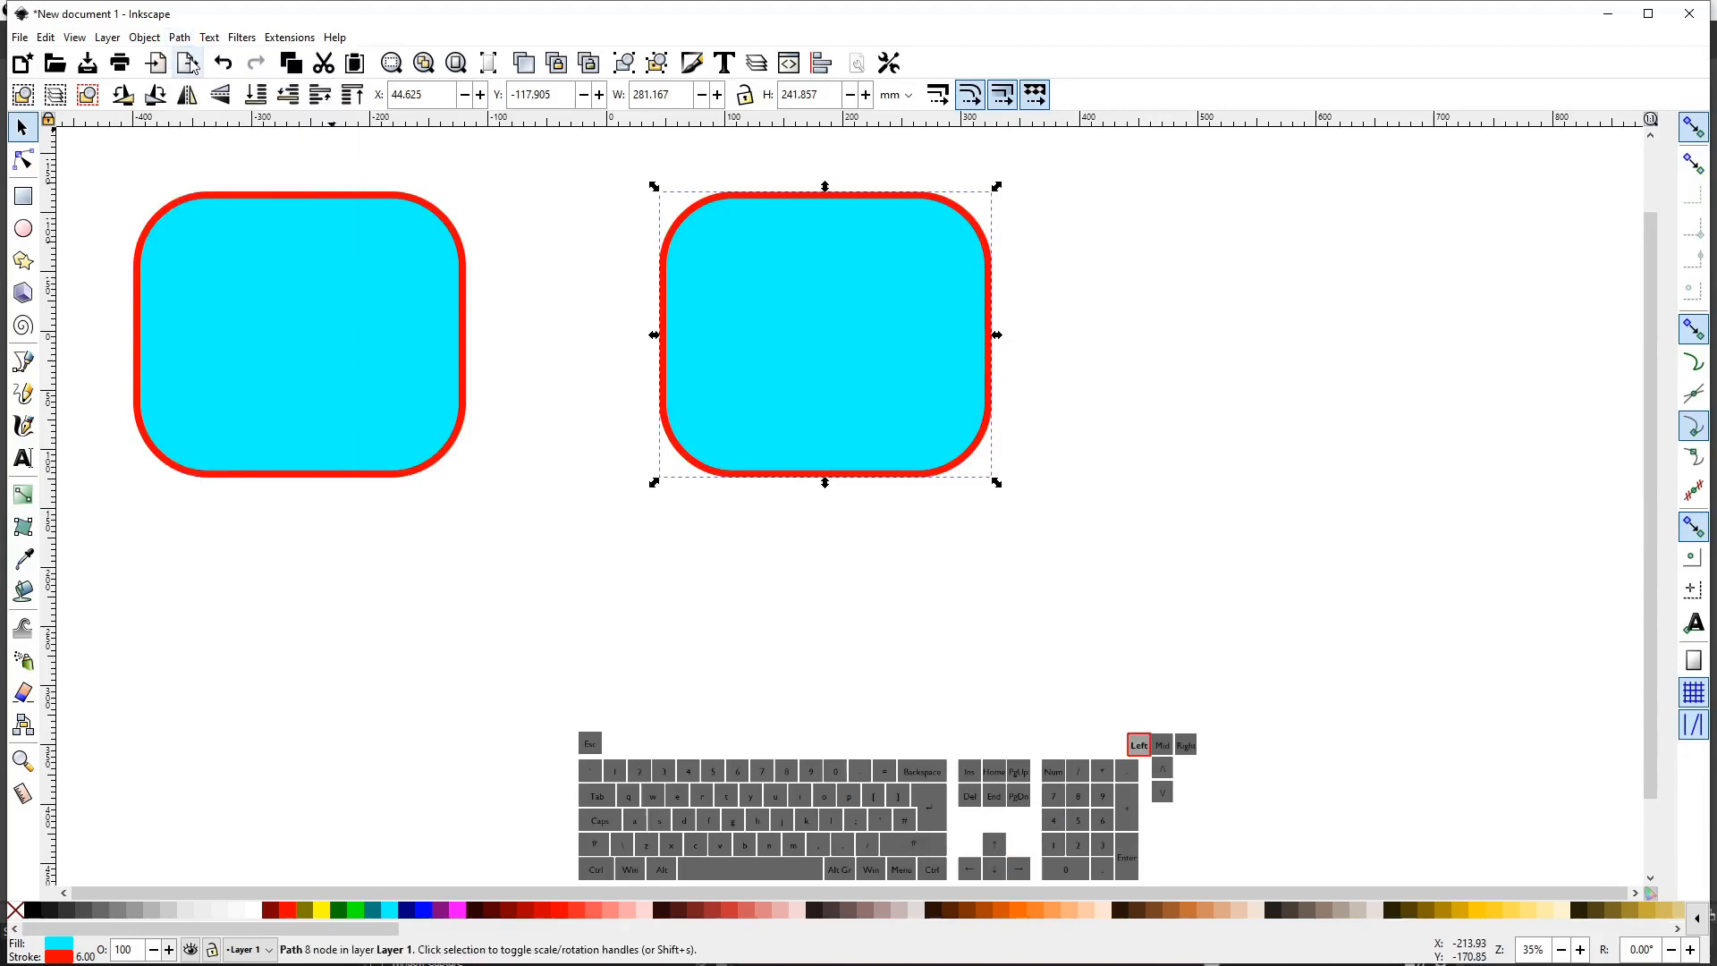
Compare the object types of the original rounded rectangle and its converted copy, and display the copy's path nodes.
left_click(511, 336)
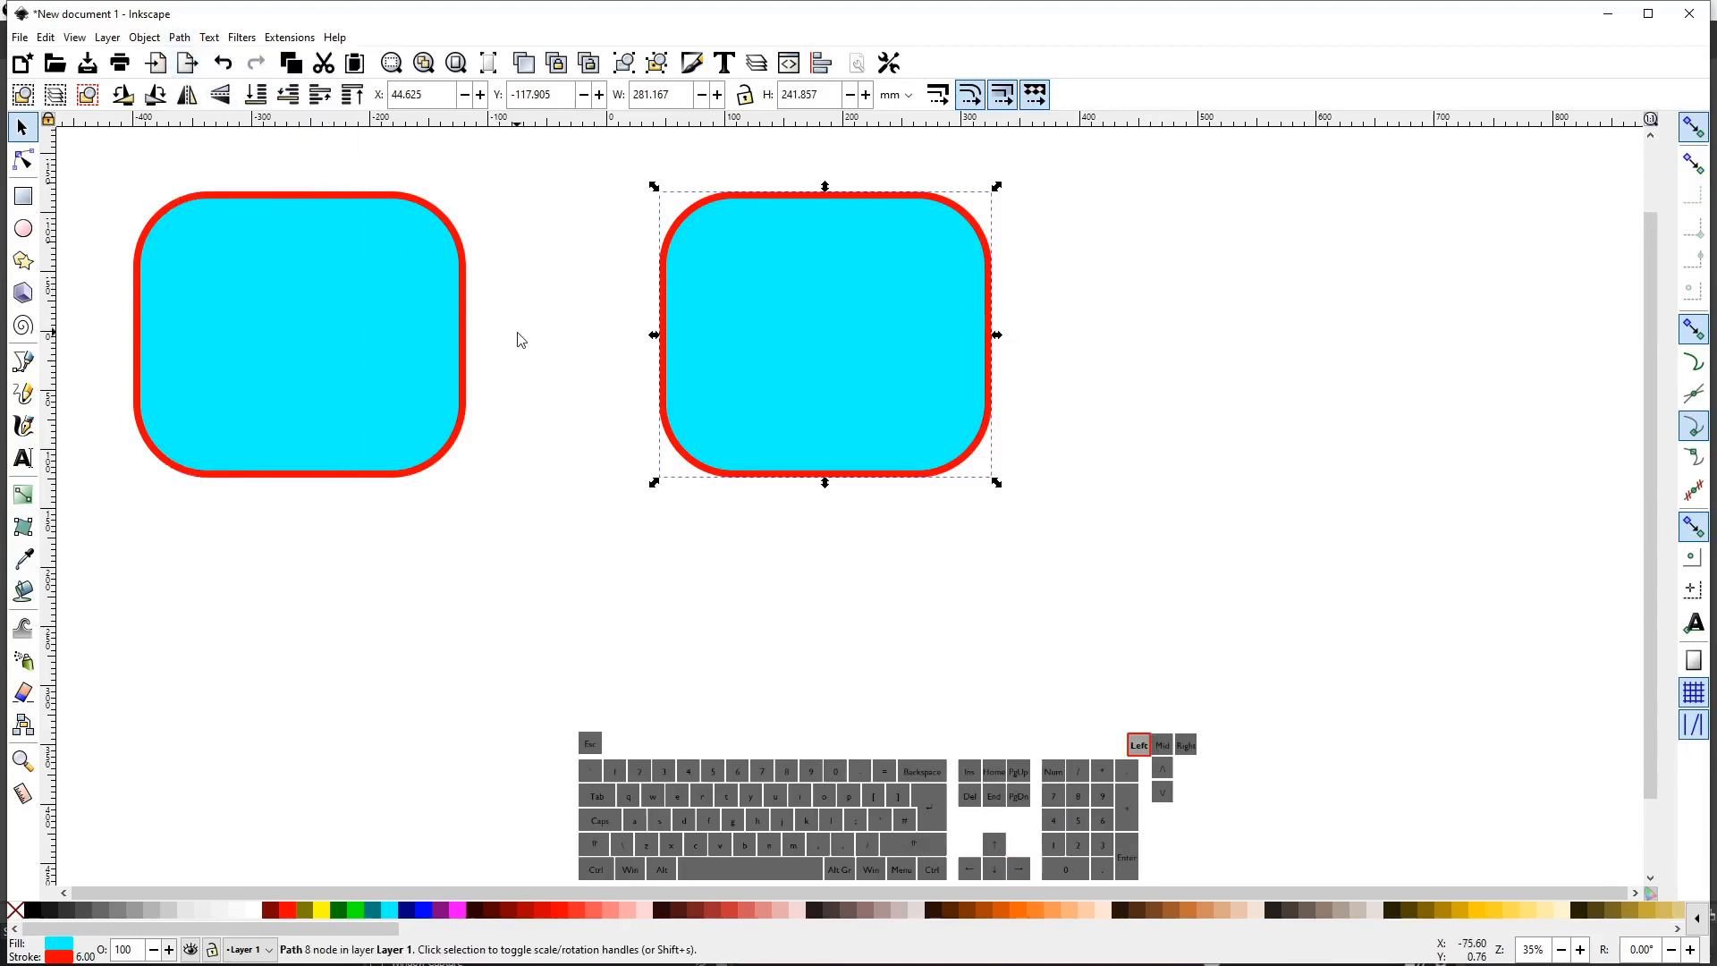
left_click(334, 344)
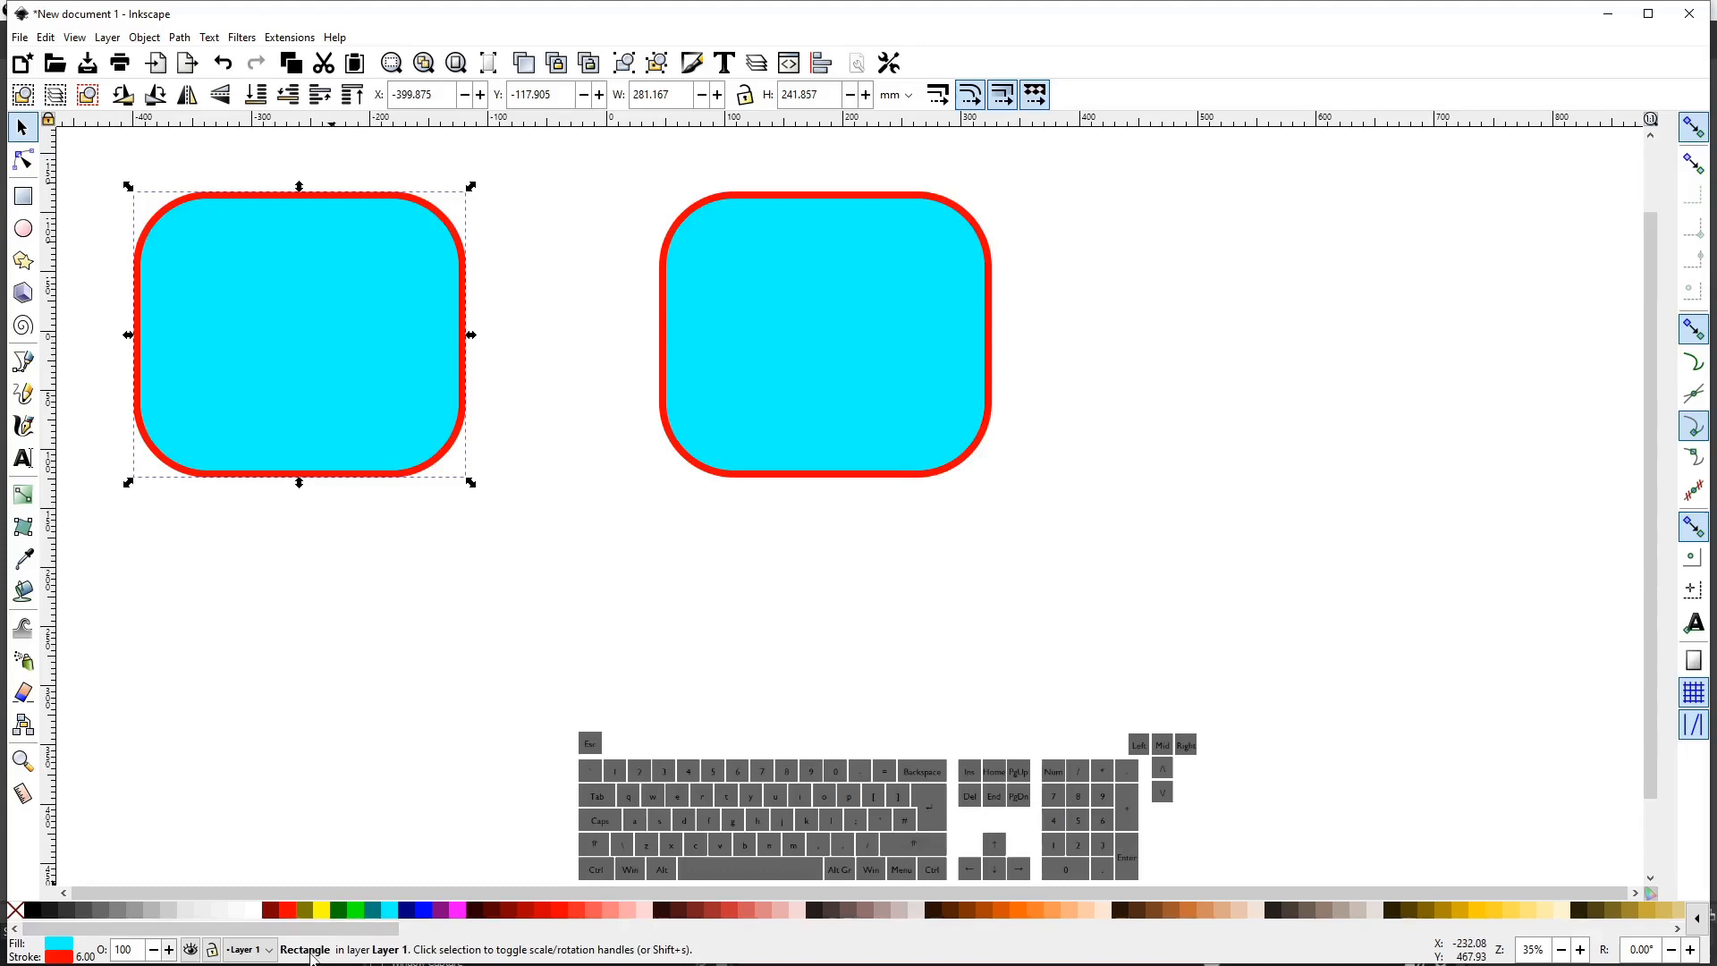
left_click(735, 426)
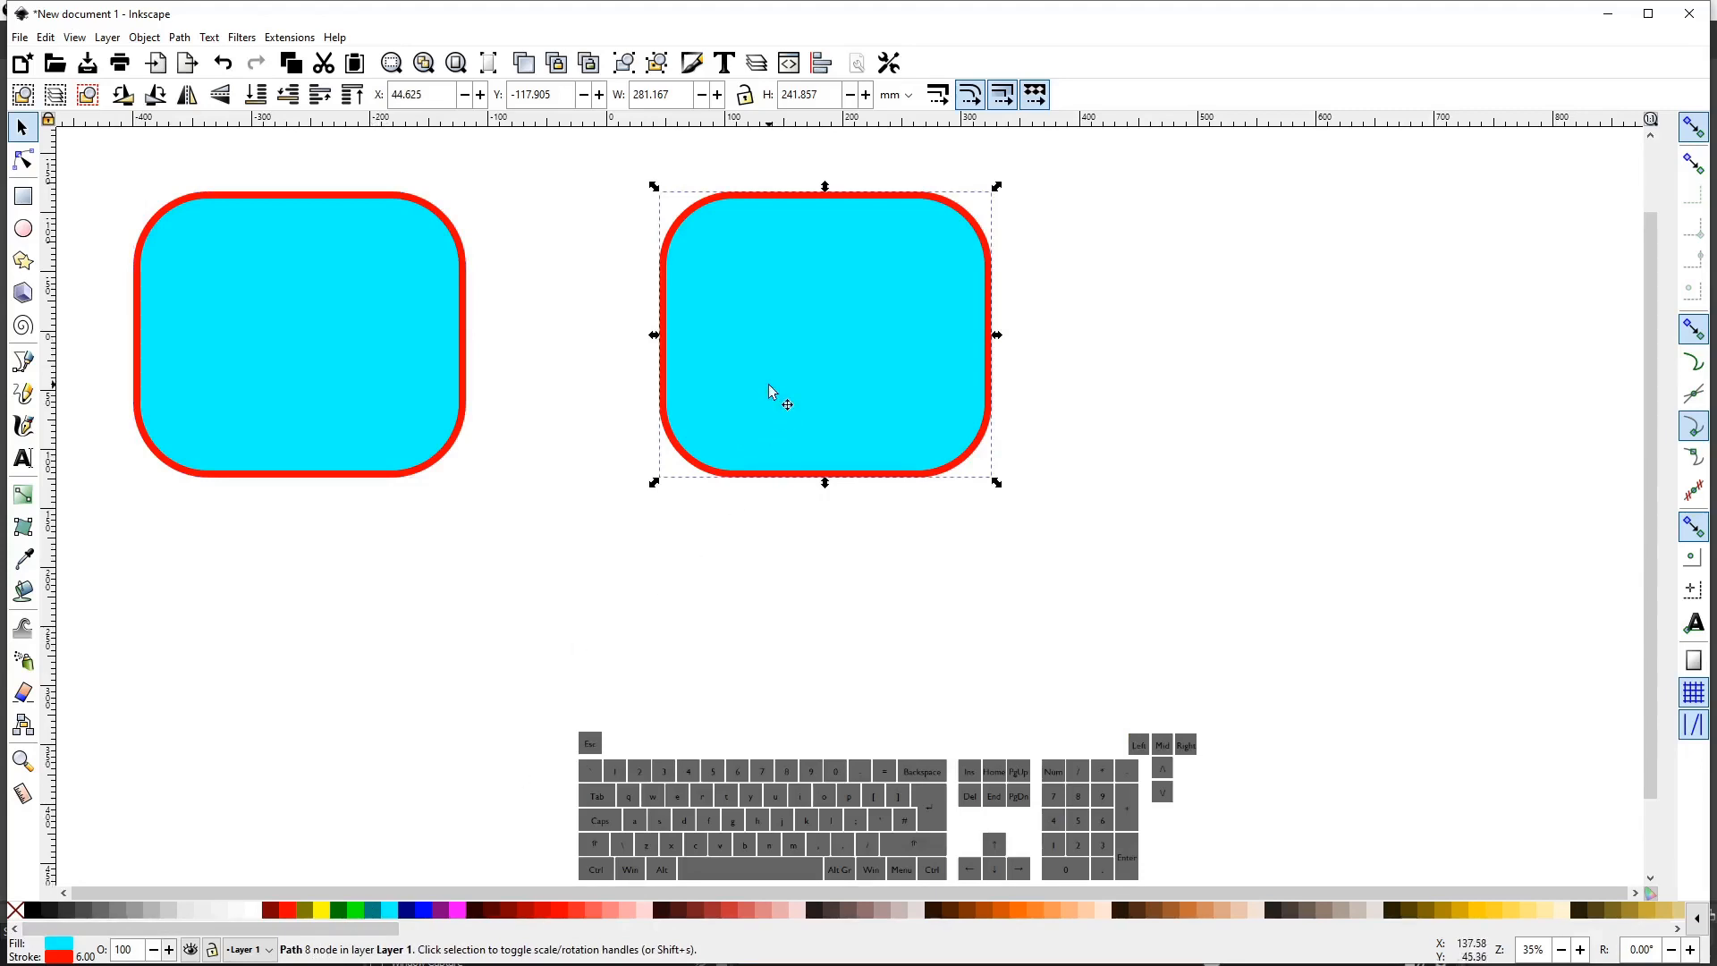
key("n")
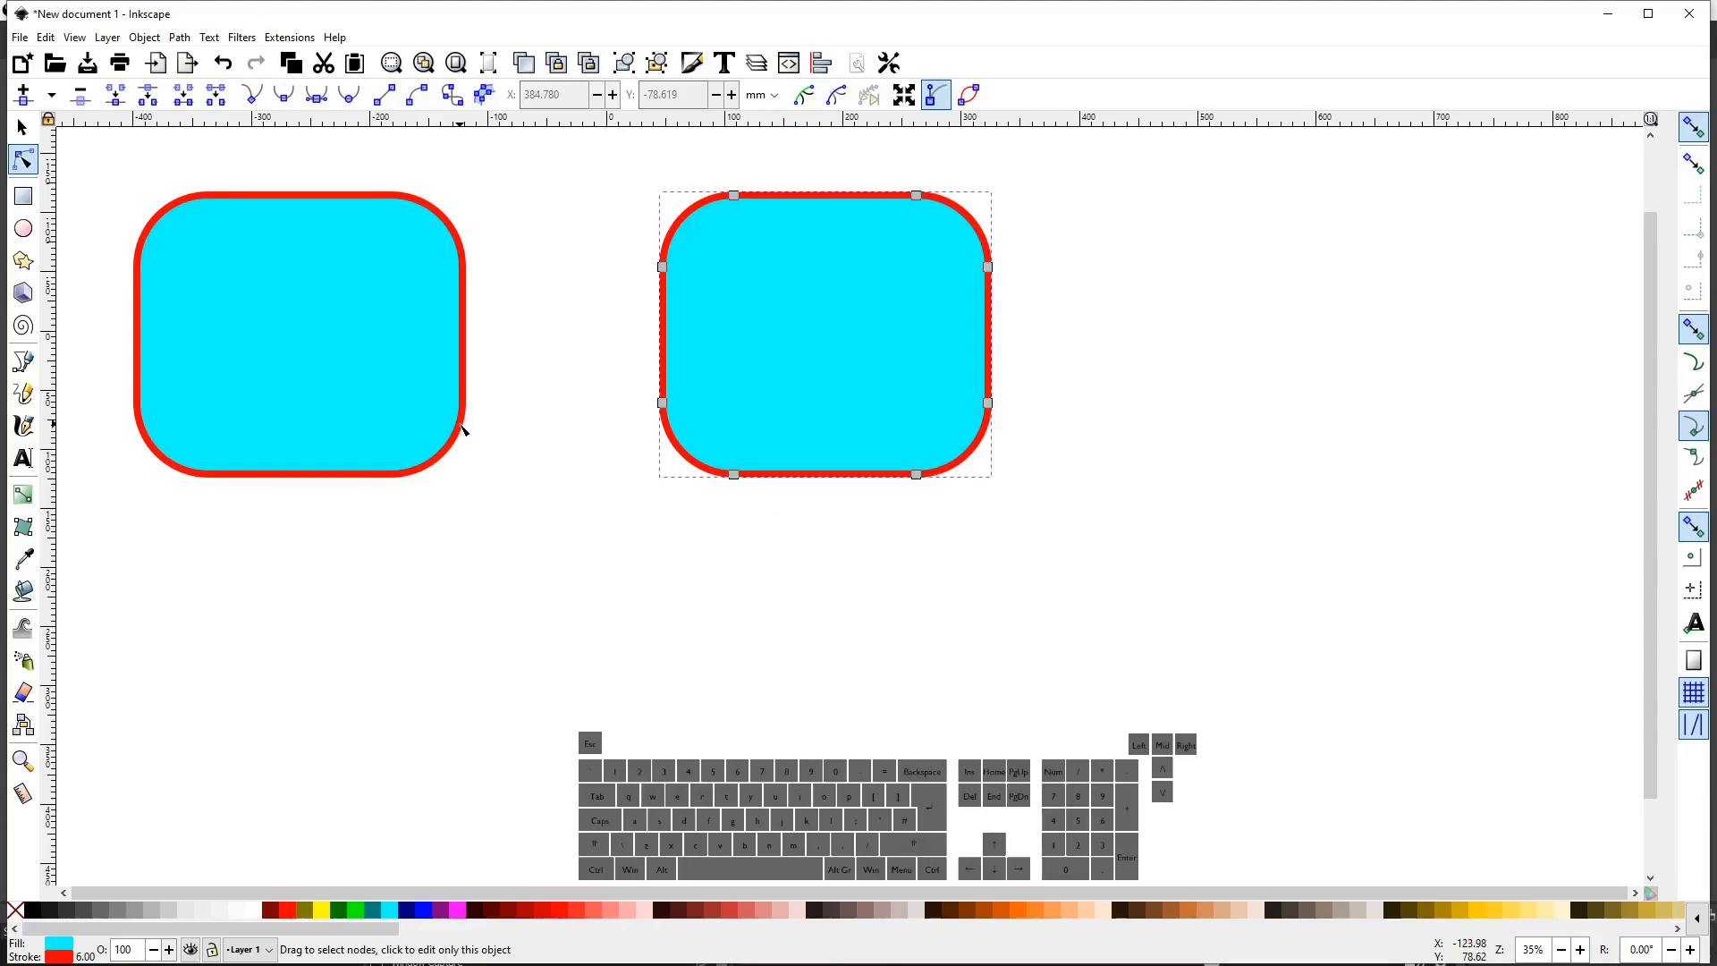
Squash the original rounded rectangle downward from its upper edge to a height of about 108 mm.
key("s")
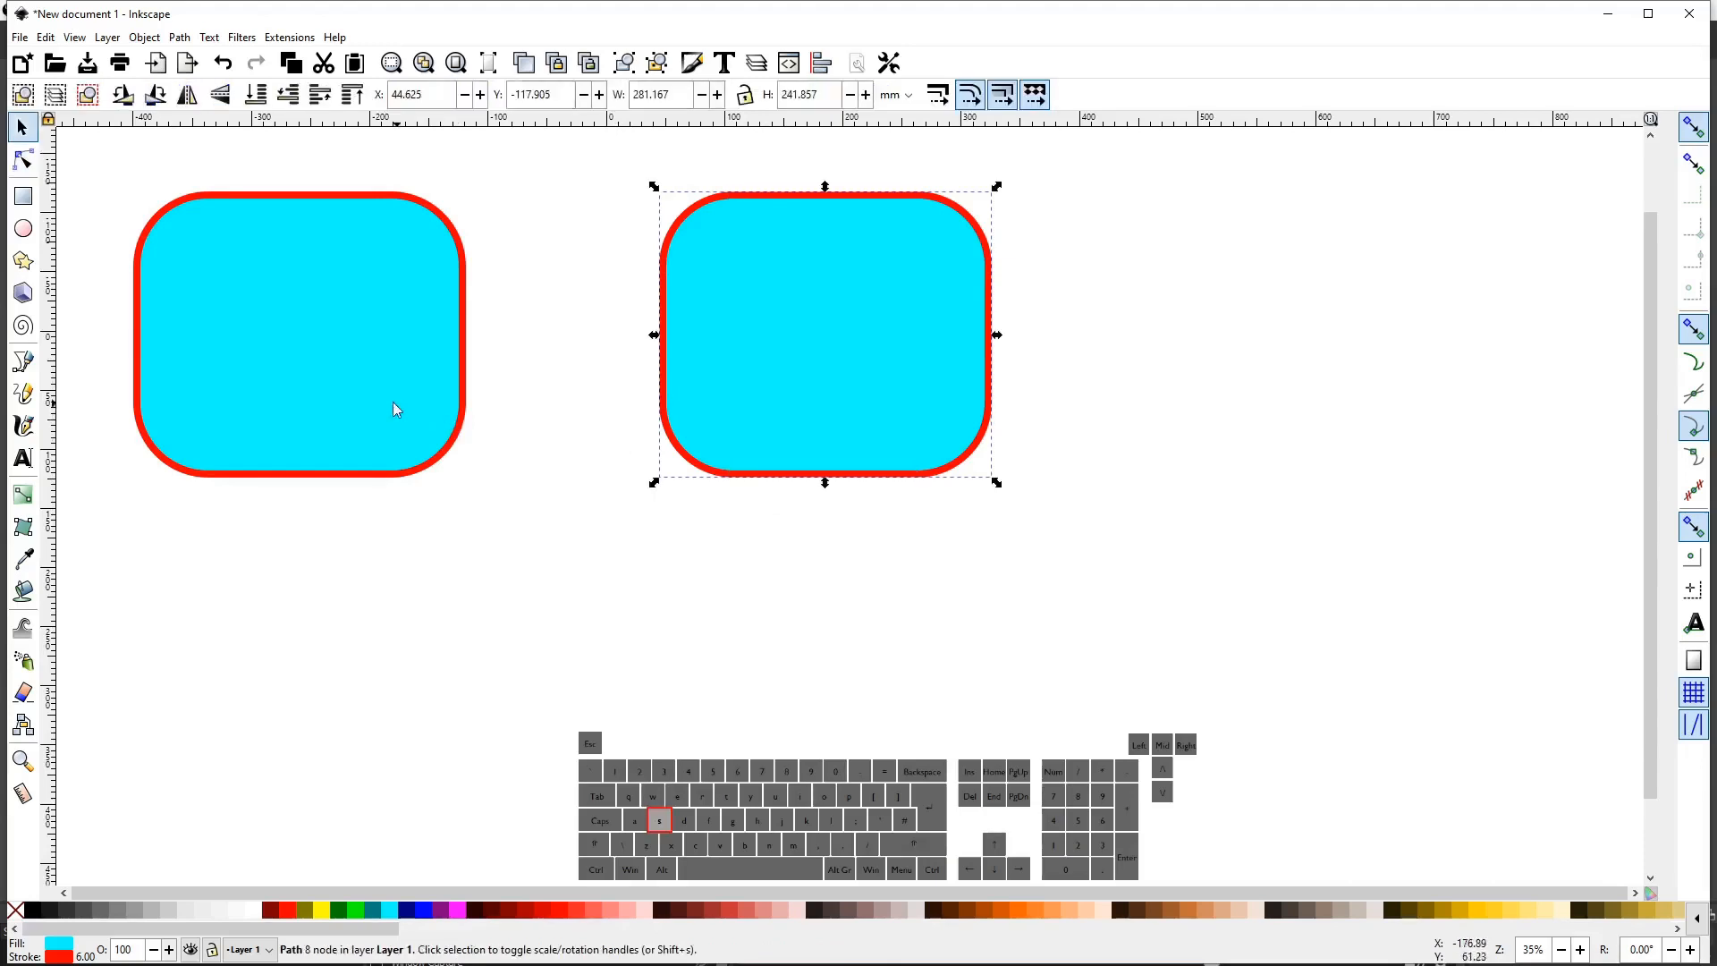
left_click(461, 387)
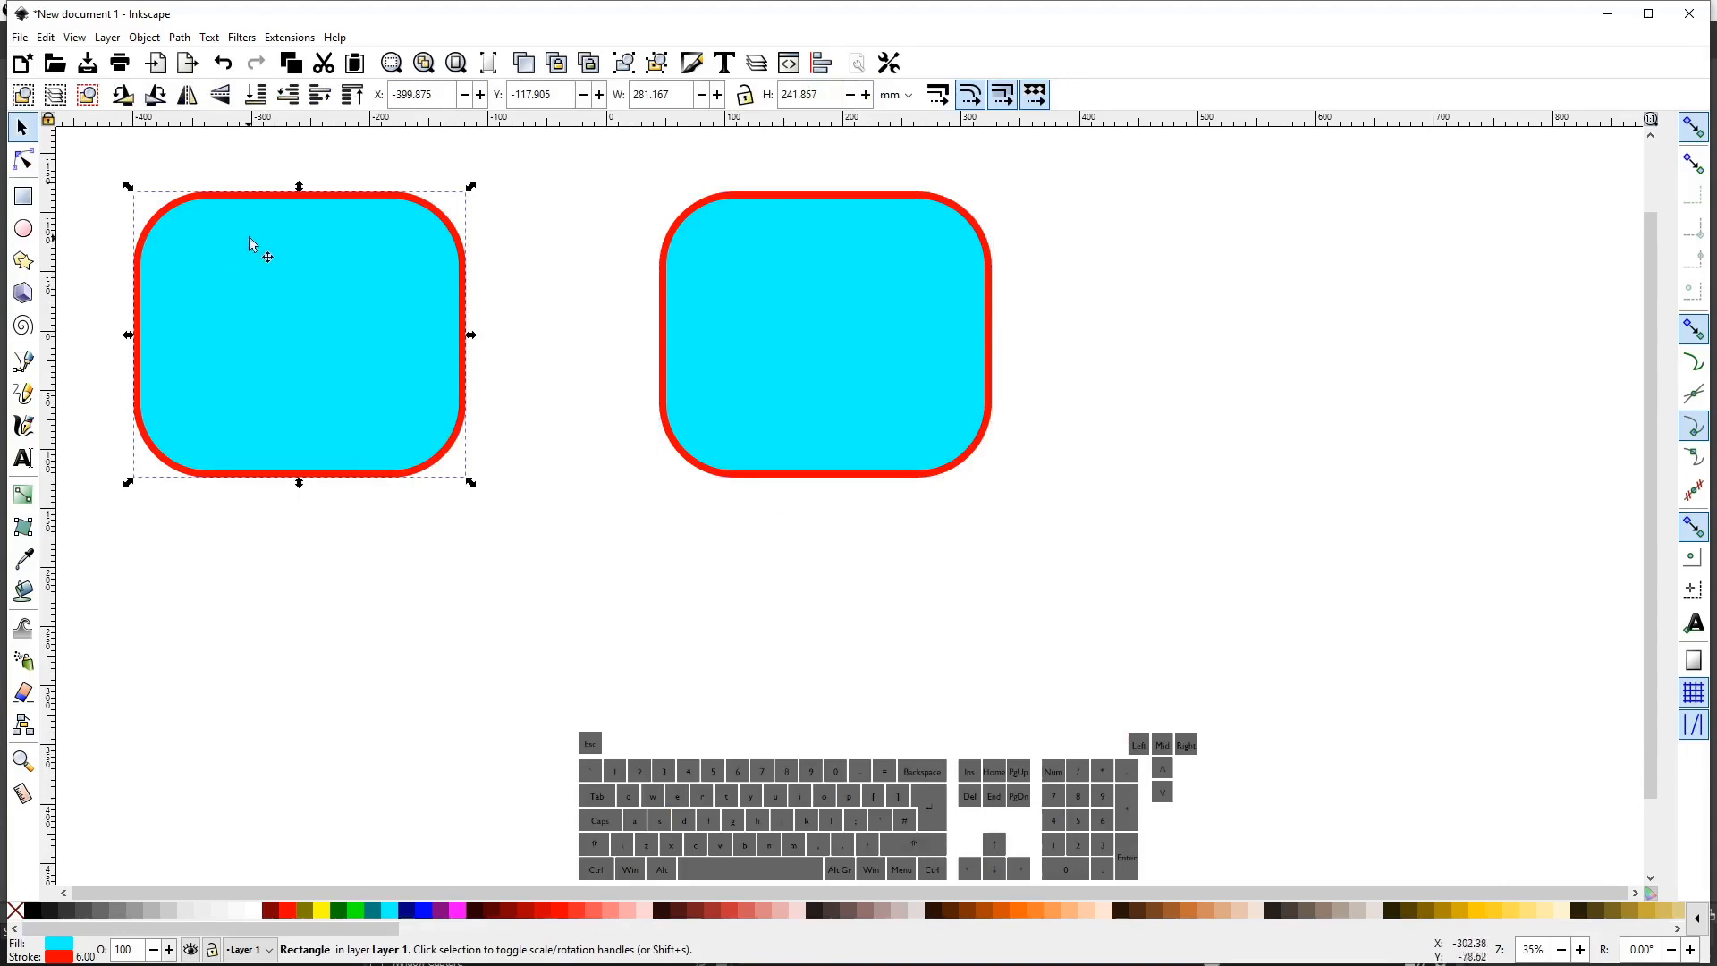
left_click_drag(299, 186, 313, 349)
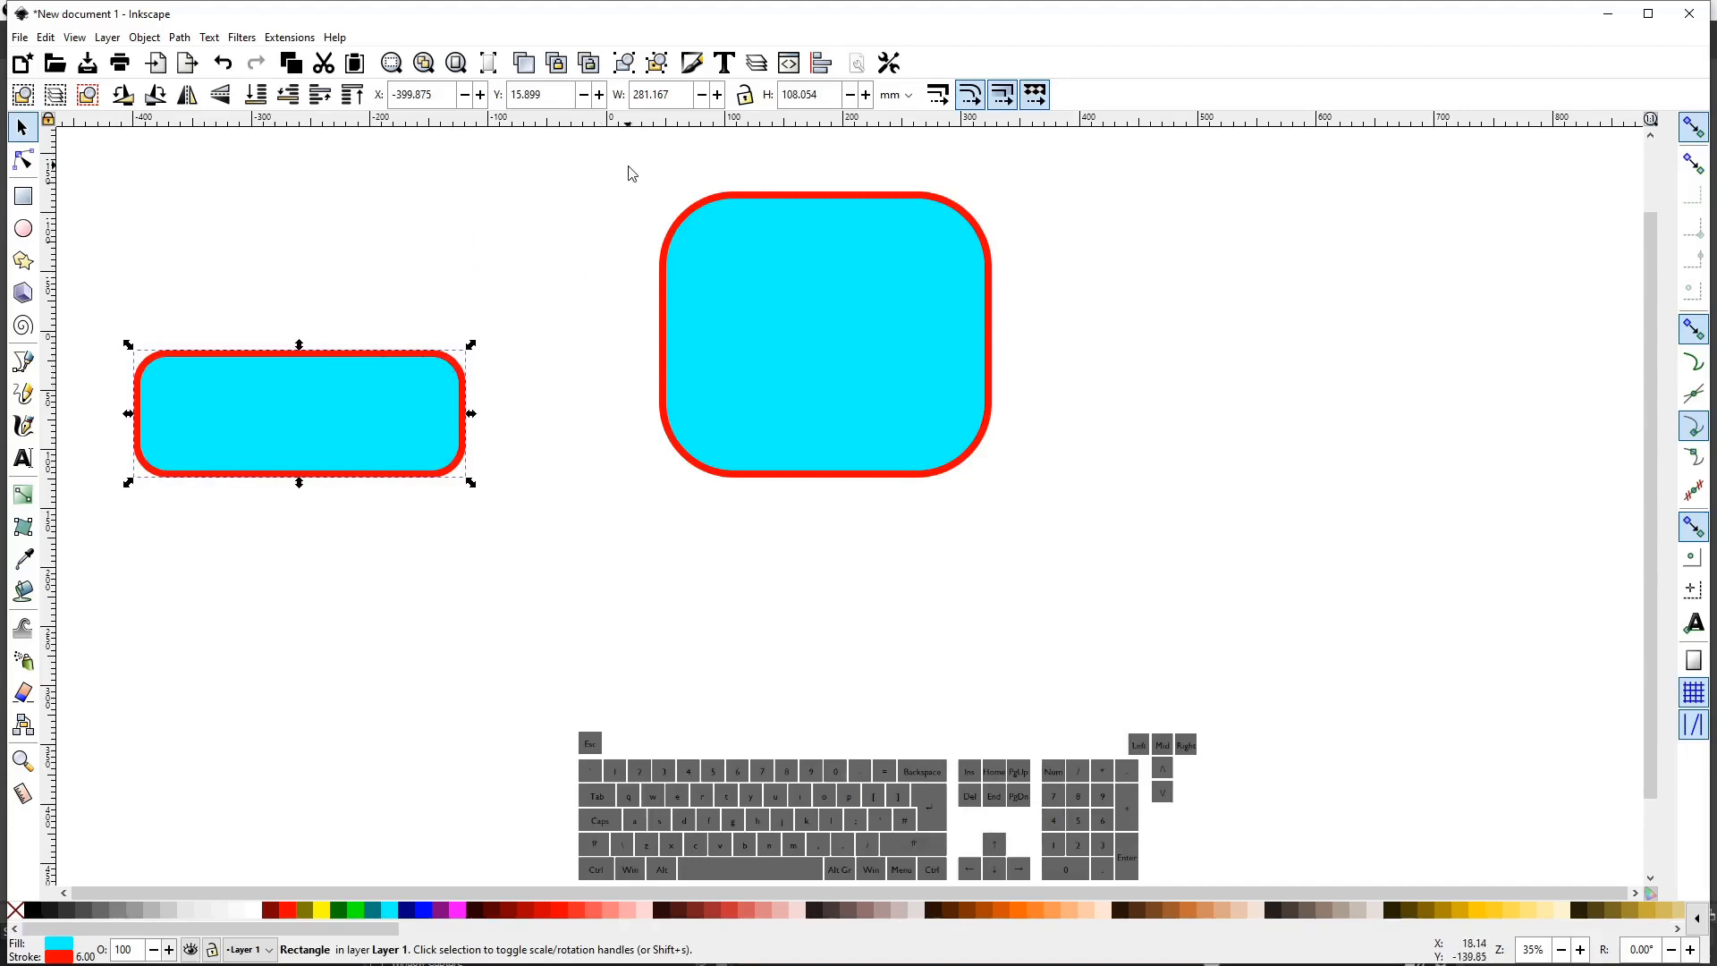
Try squashing the converted path downward from its upper edge to a height of about 108 mm, and undo the scaling.
left_click_drag(625, 170, 1004, 326)
left_click(989, 314)
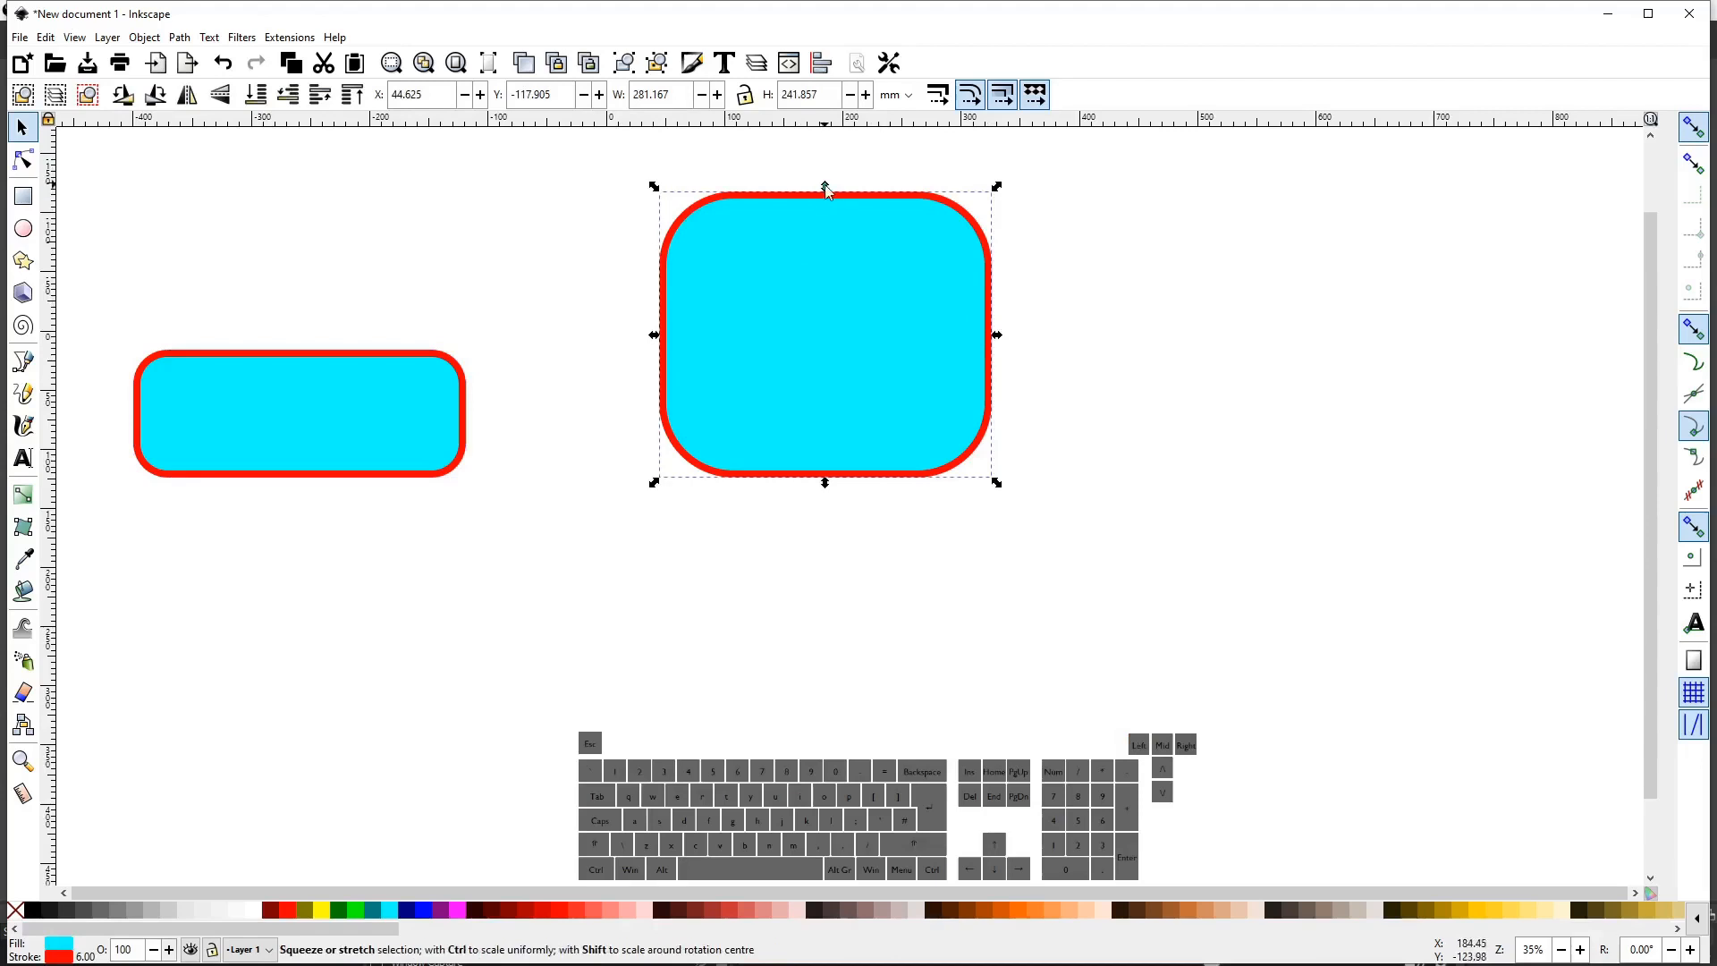
left_click_drag(825, 185, 823, 351)
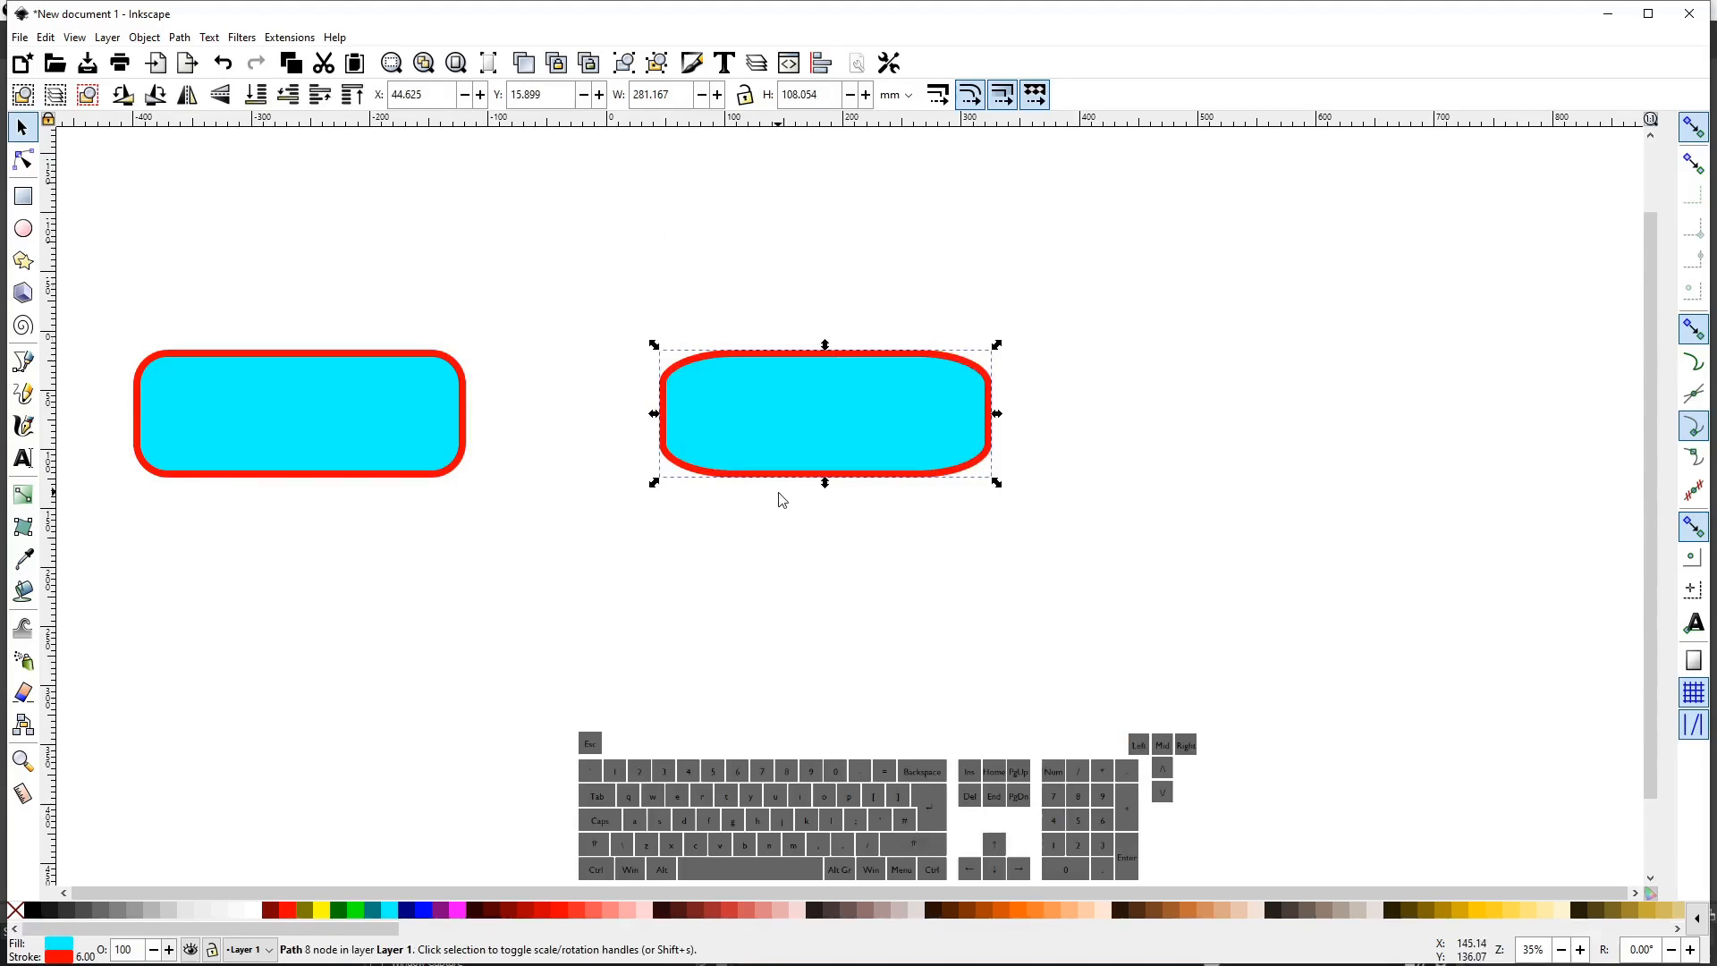
key("ctrl")
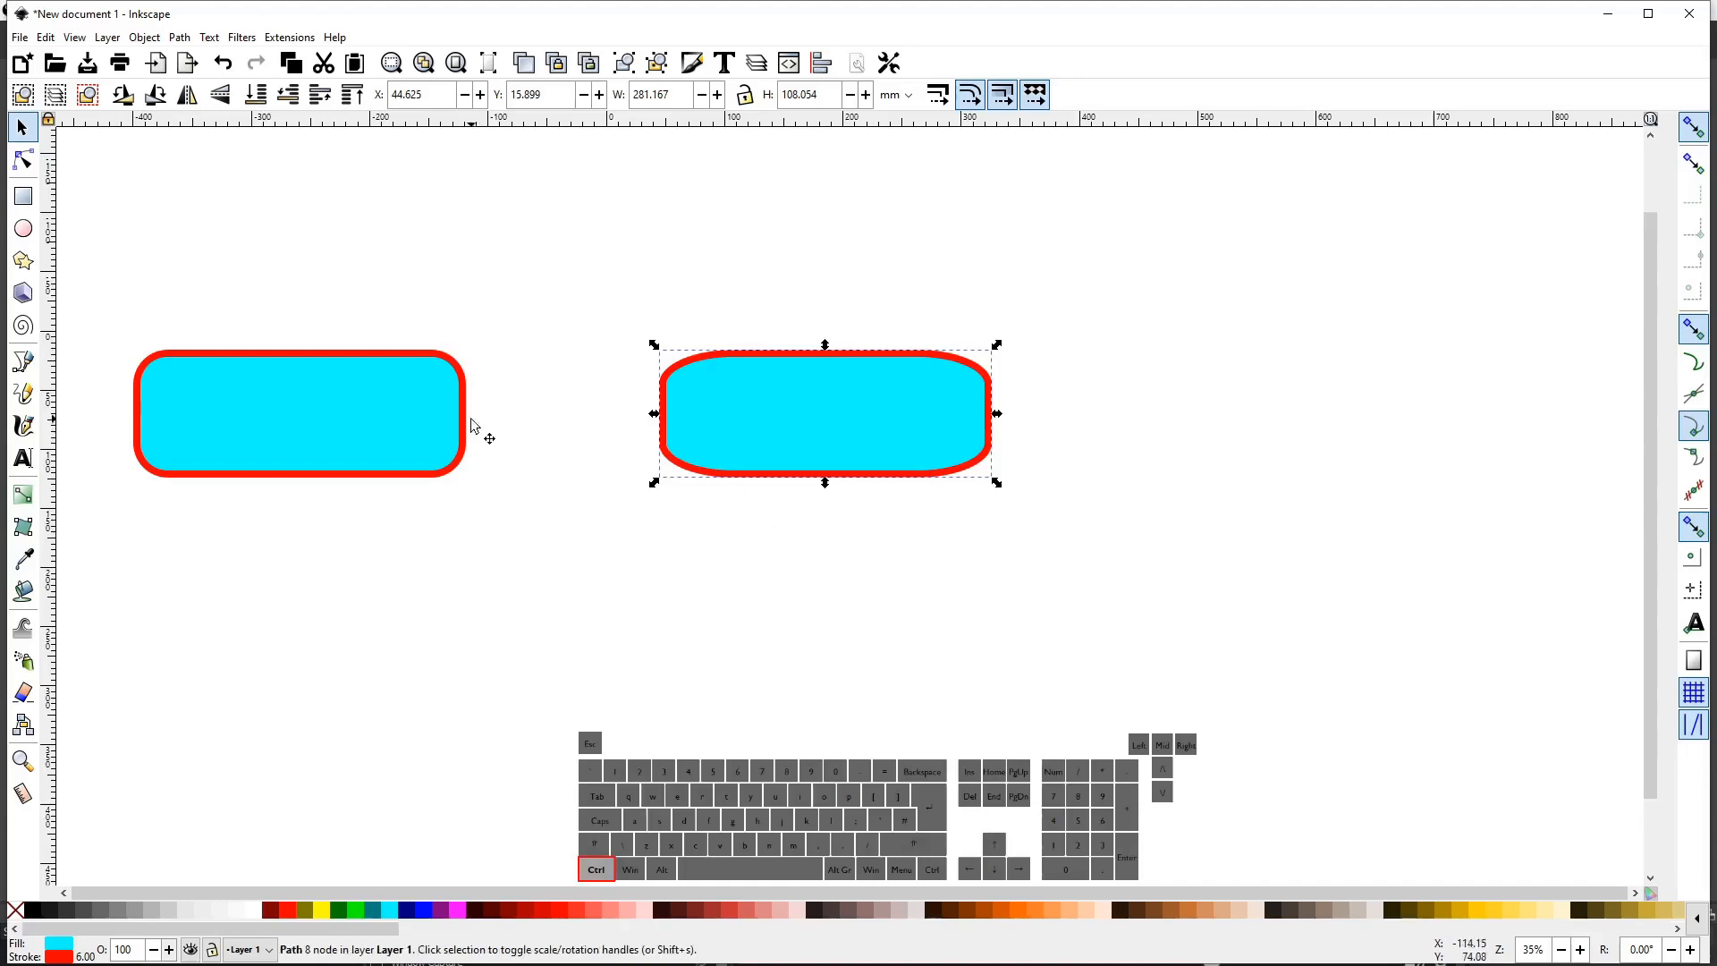
key("ctrl+z")
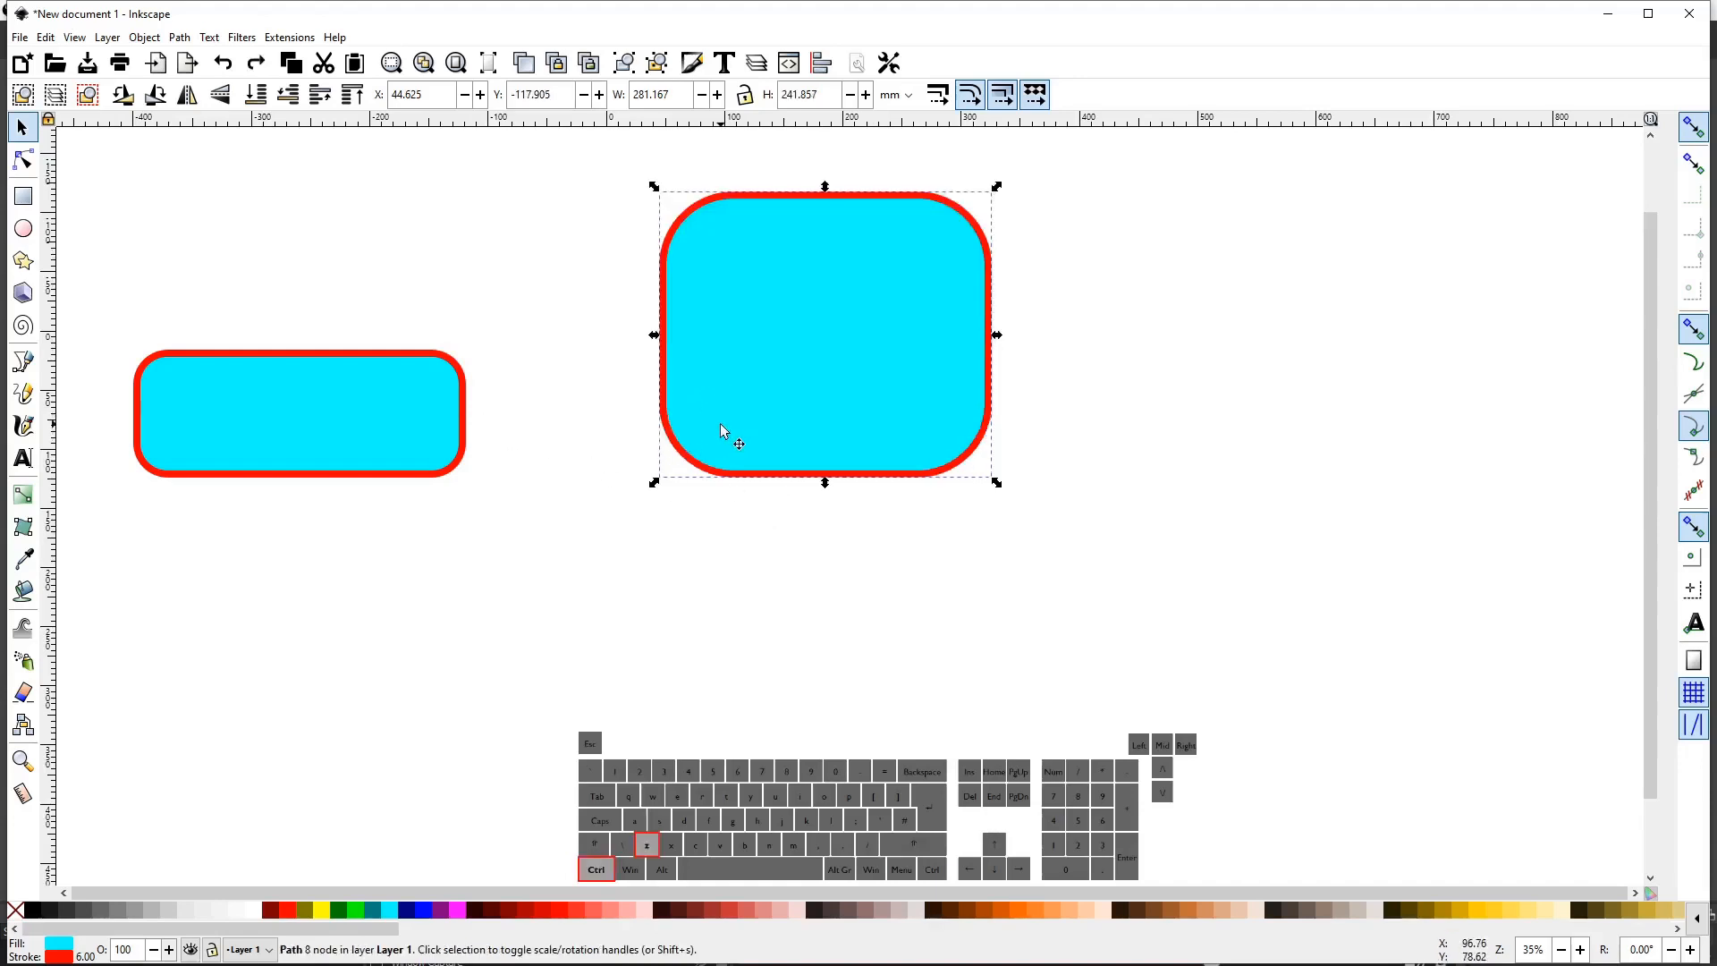
Select the converted path's four upper nodes and shift them straight down together to Y 11.642 mm.
double_click(662, 261)
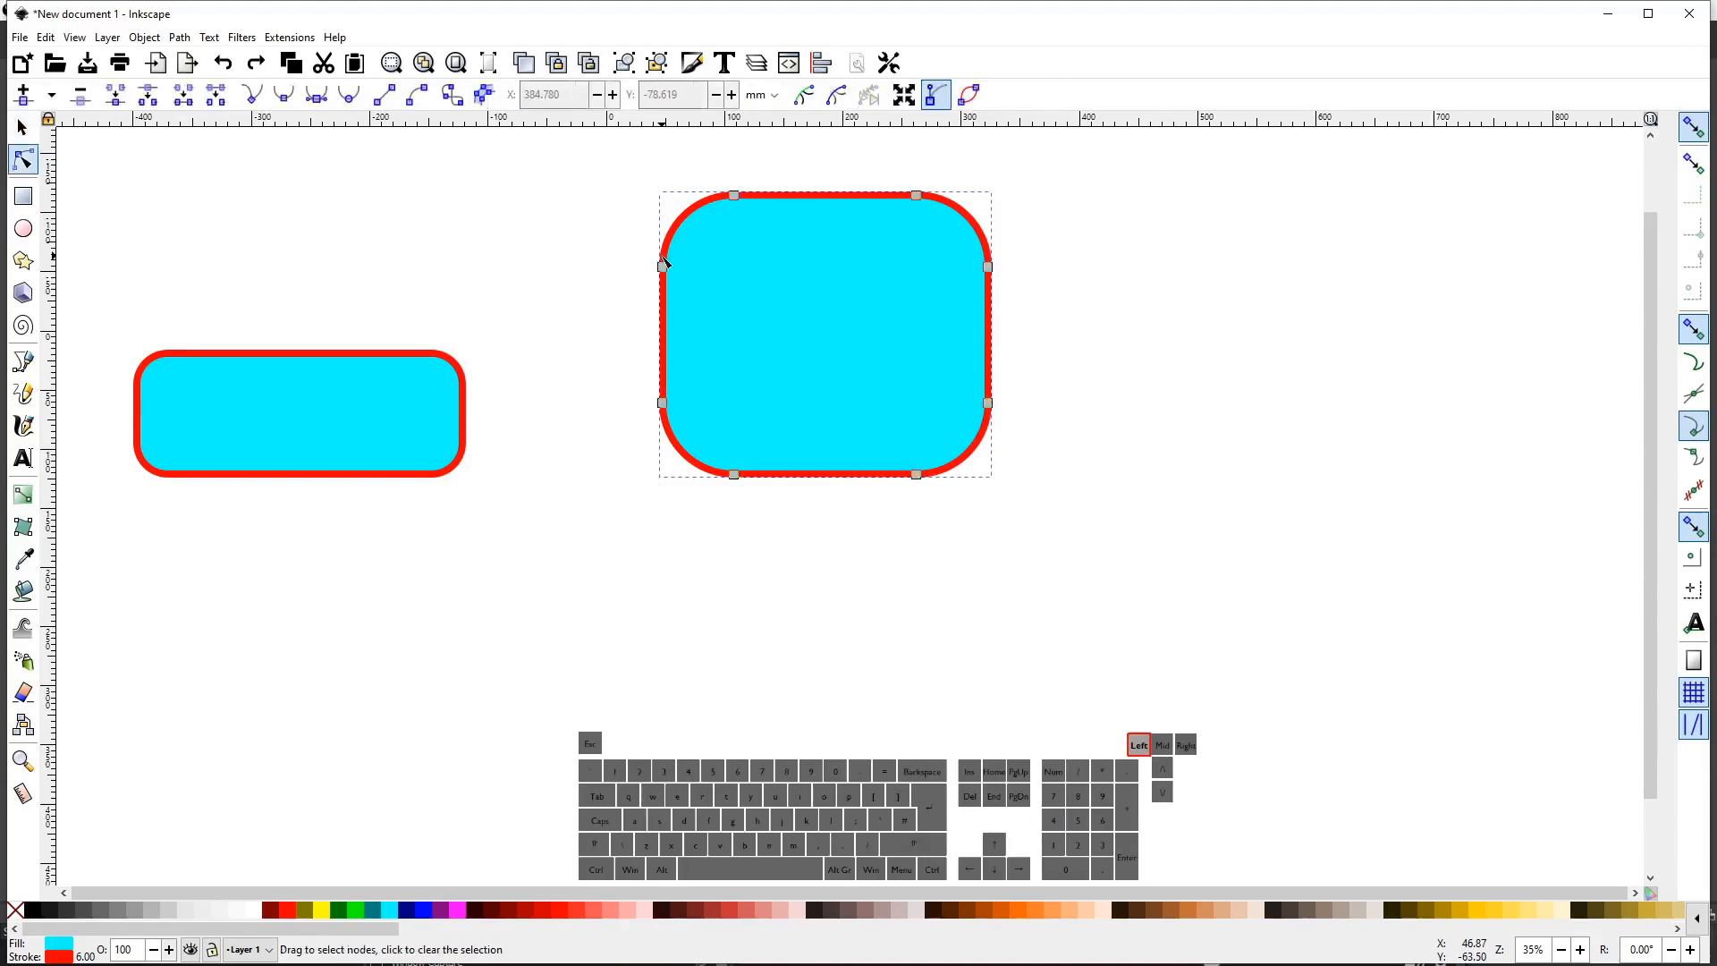
left_click_drag(615, 170, 1033, 319)
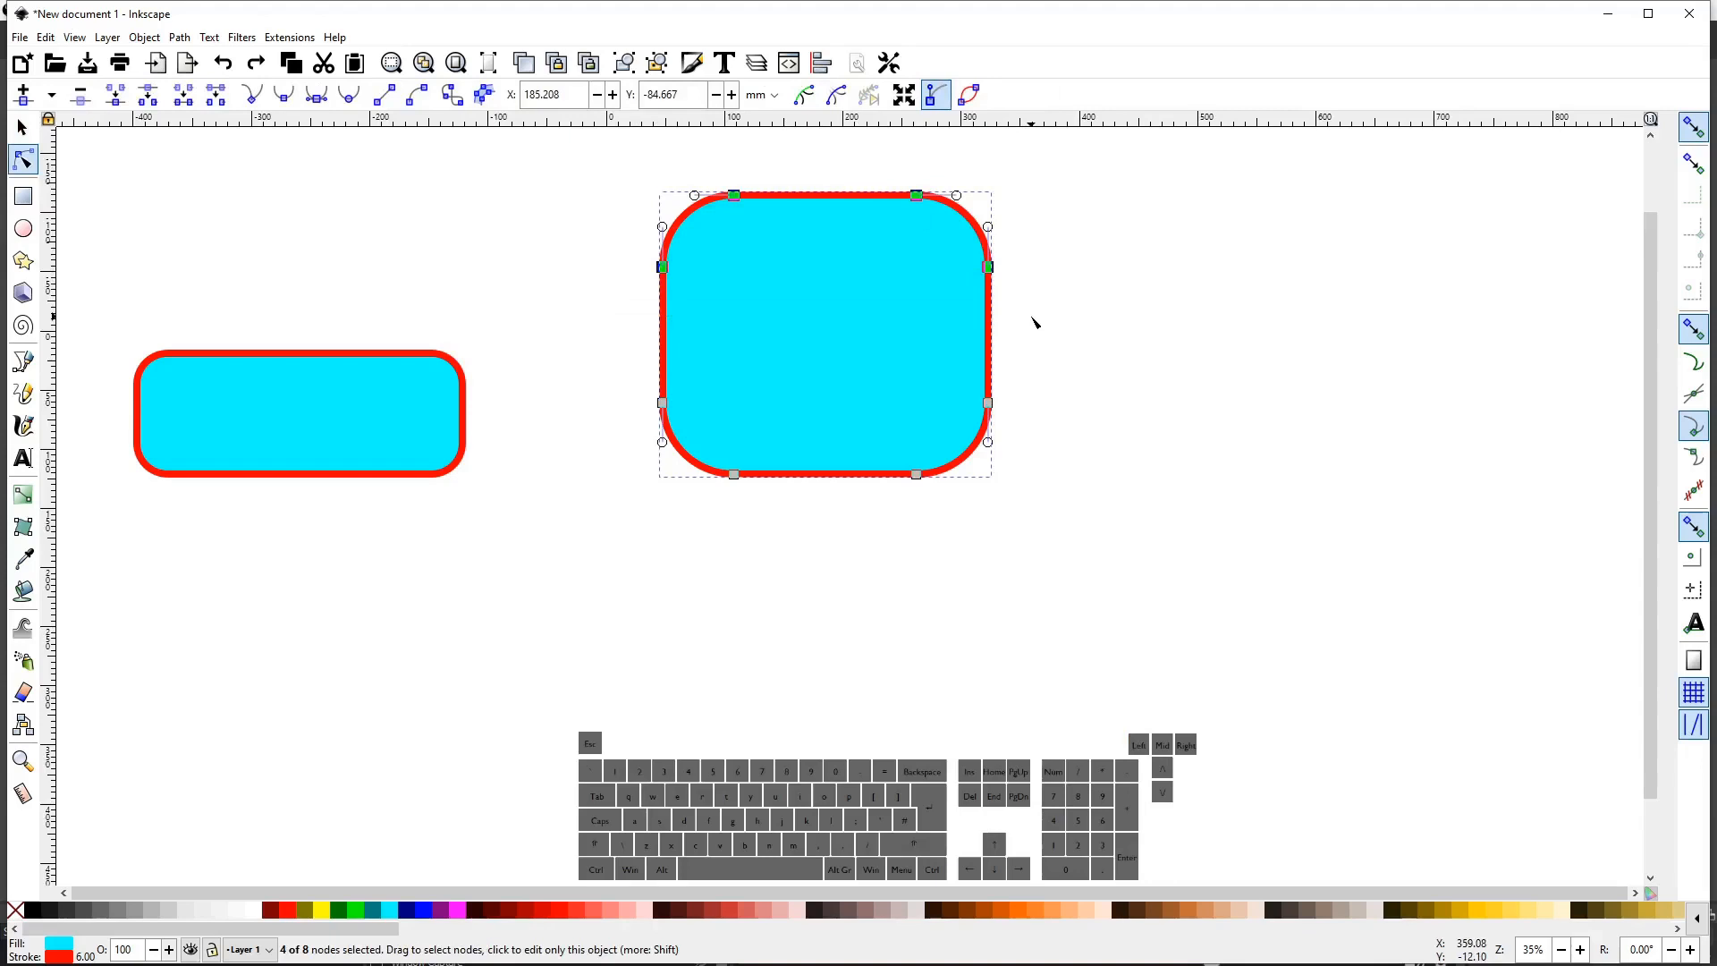
key("Down")
key("Down")
key("Down")
key("Down")
key("Down")
key("Down")
key("Down")
key("Down")
key("Down")
key("Down")
key("Down")
key("Down")
key("Down")
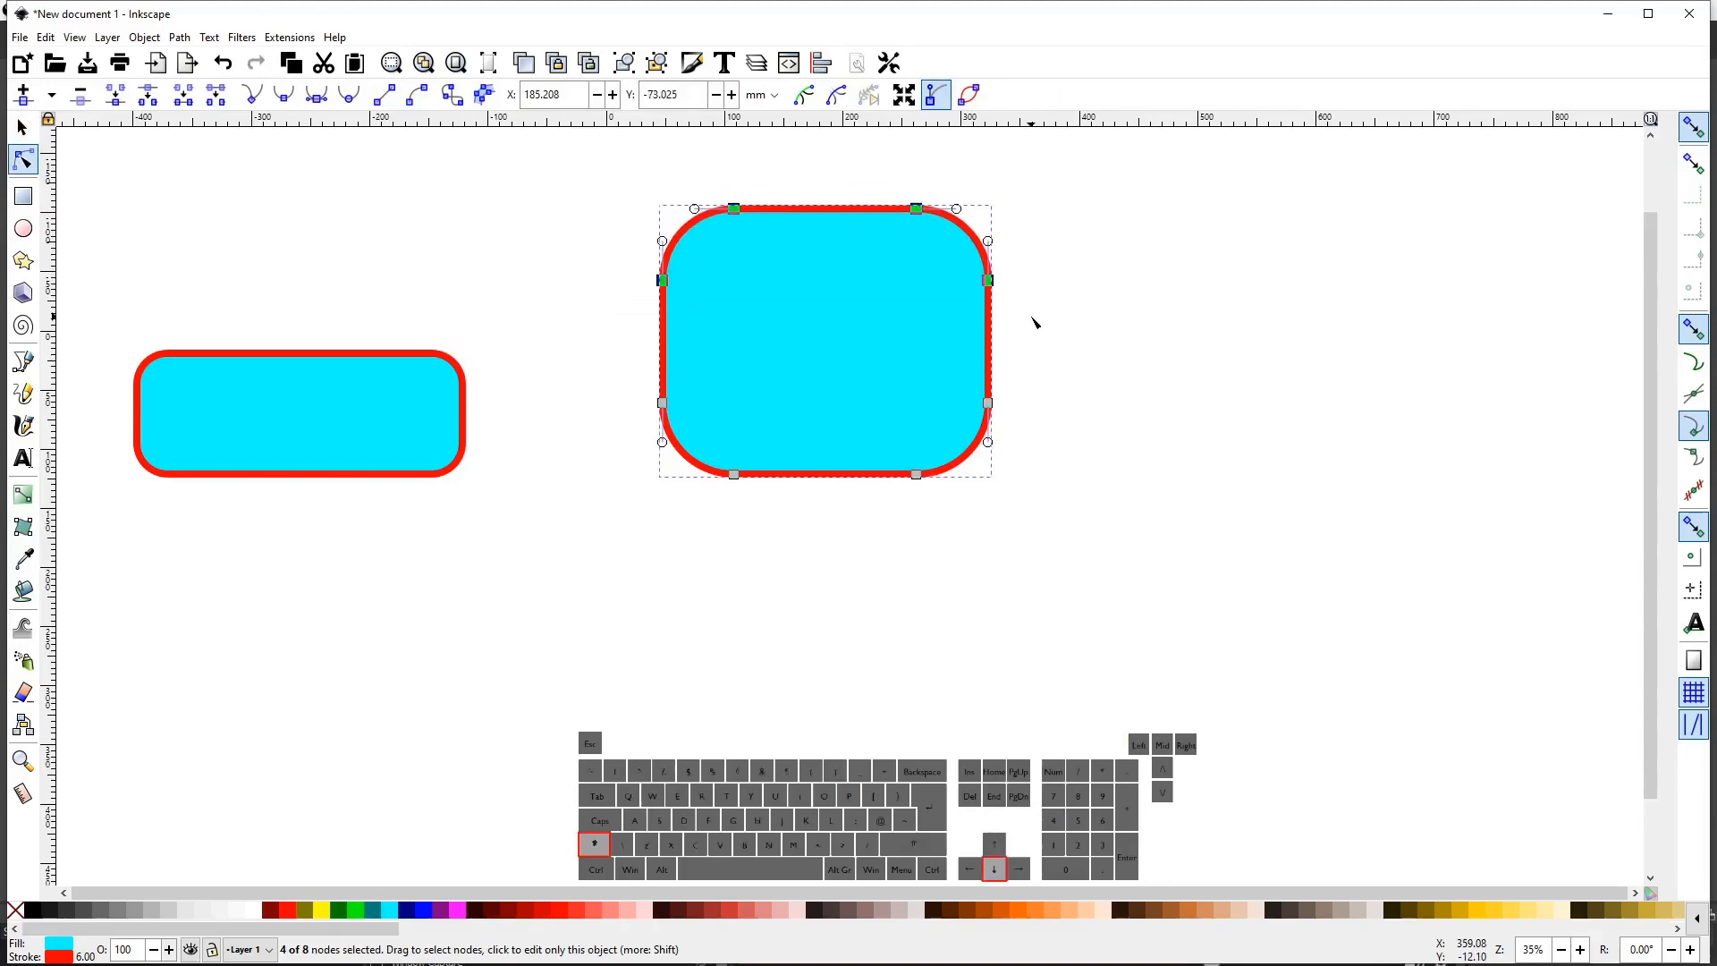
key("shift+Down")
key("shift+Down")
key("shift+Down")
key("shift+Down")
key("shift+Down")
key("shift+Down")
key("shift+Down")
key("shift+Down")
key("shift+Down")
key("shift+Down")
key("shift+Down")
key("shift+Down")
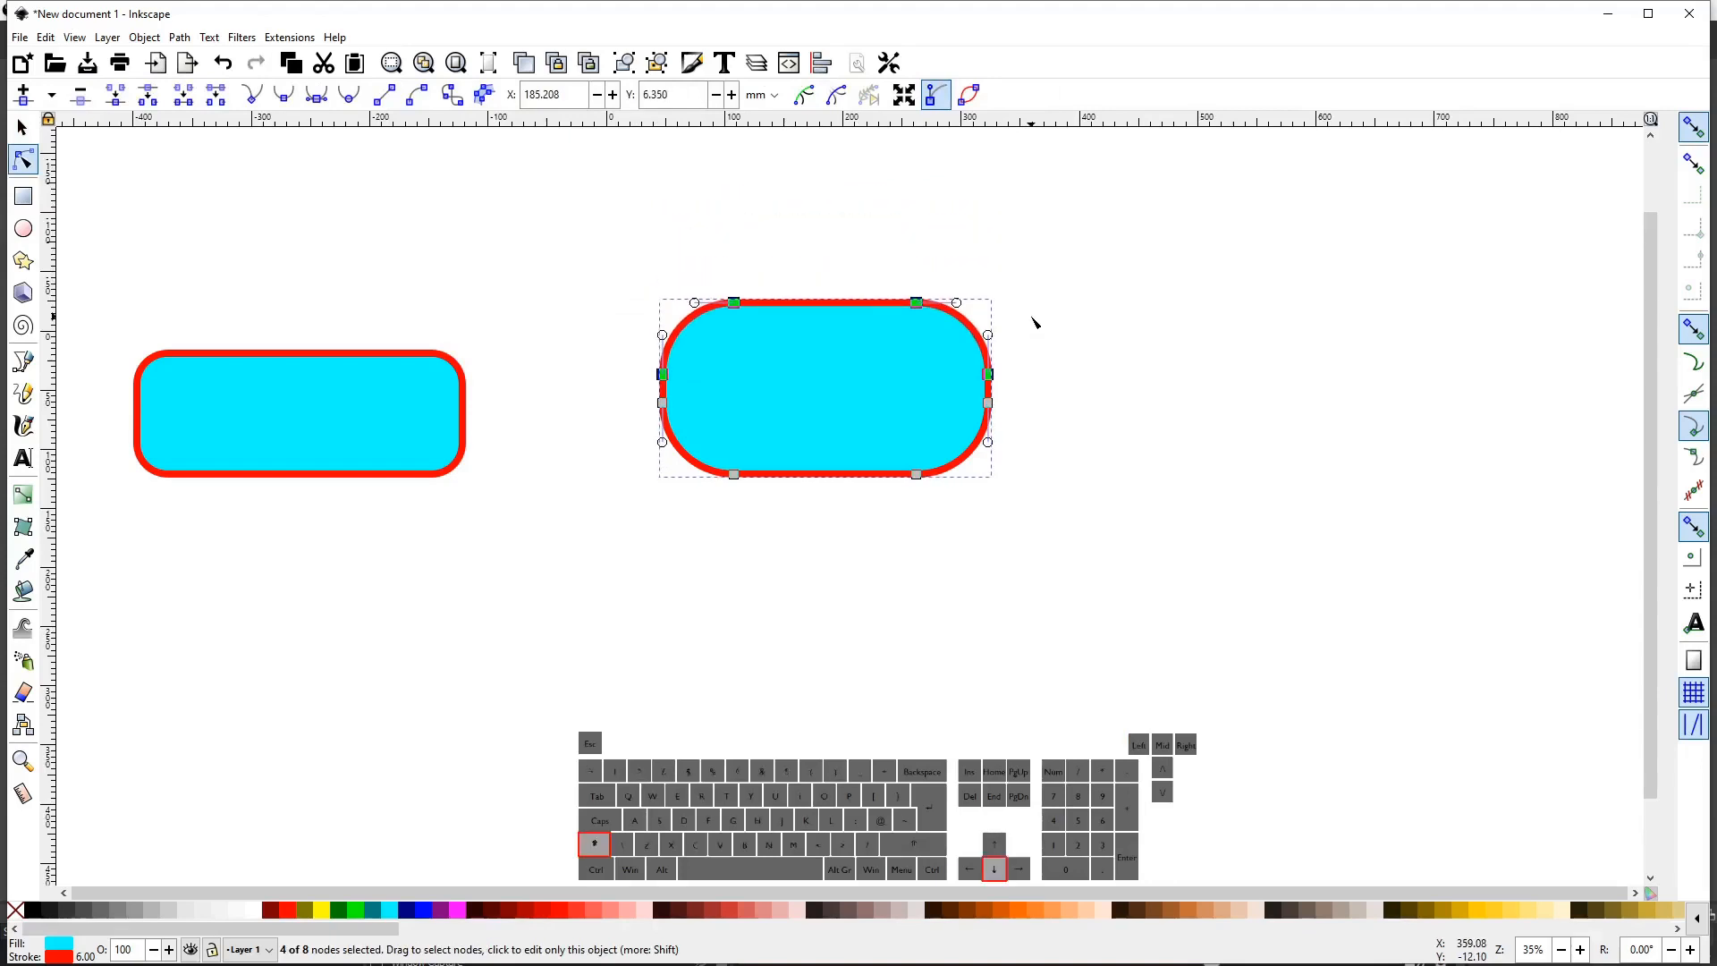
key("shift+Down")
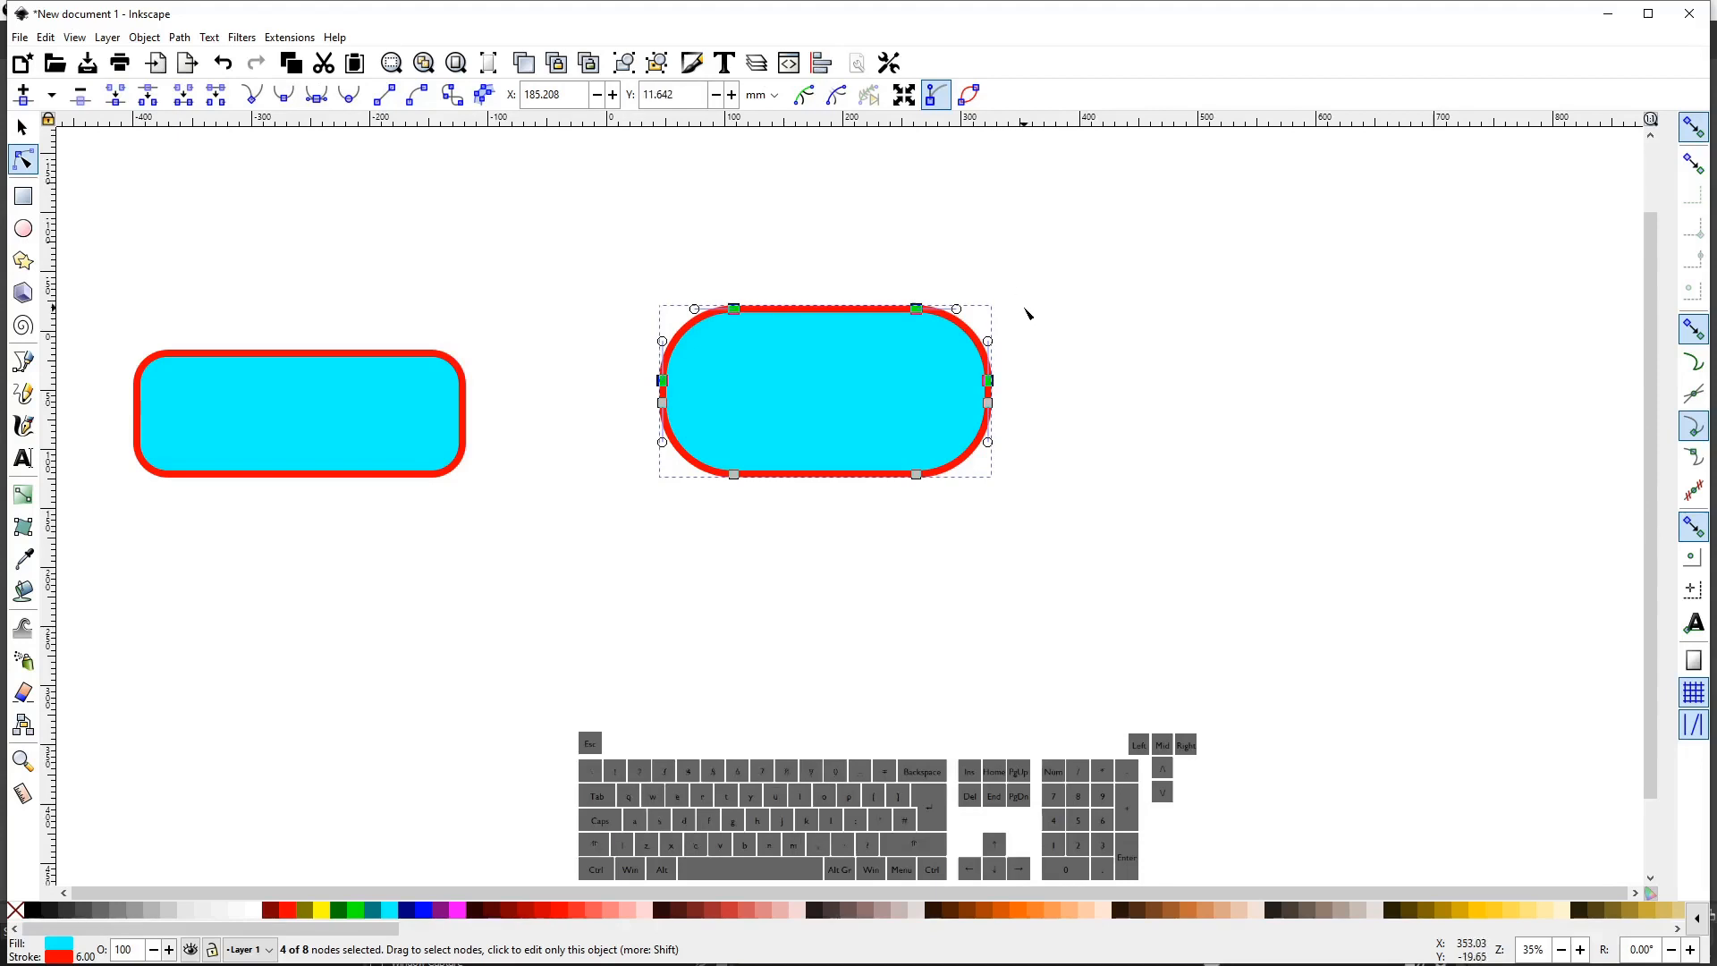
Move the two nodes of the path's upper edge inward and up, to about X 147 mm and X 209 mm, both at Y -46.567 mm.
left_click_drag(1027, 313, 469, 362)
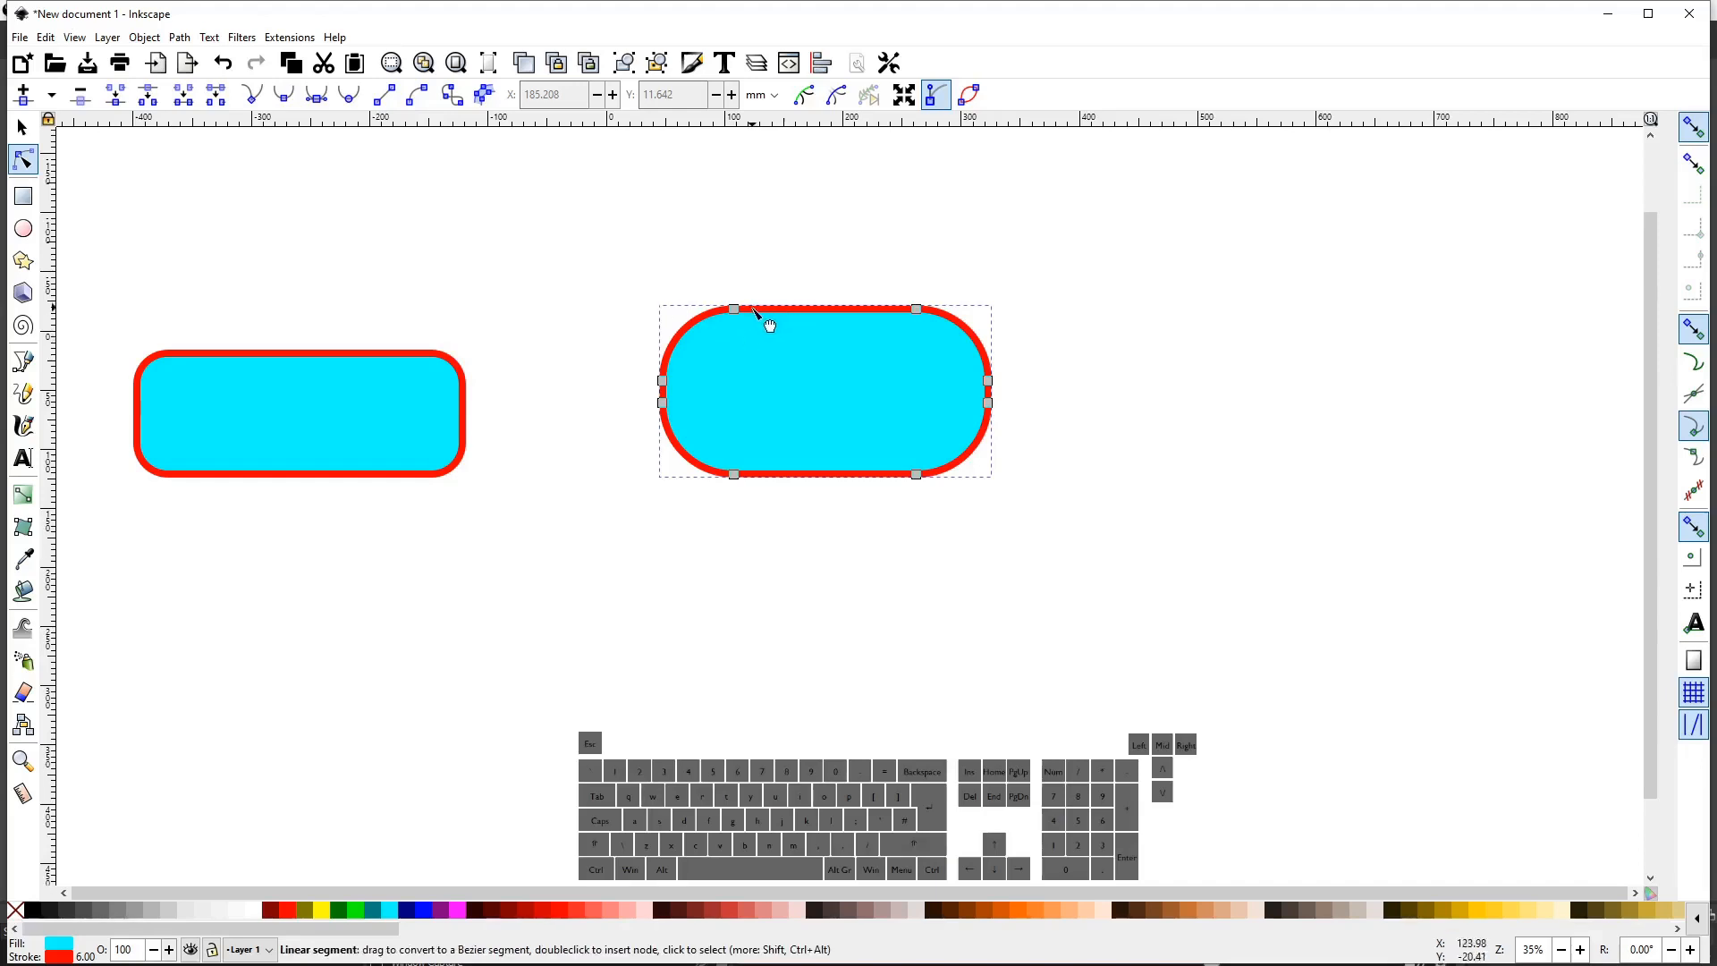
left_click_drag(736, 310, 781, 275)
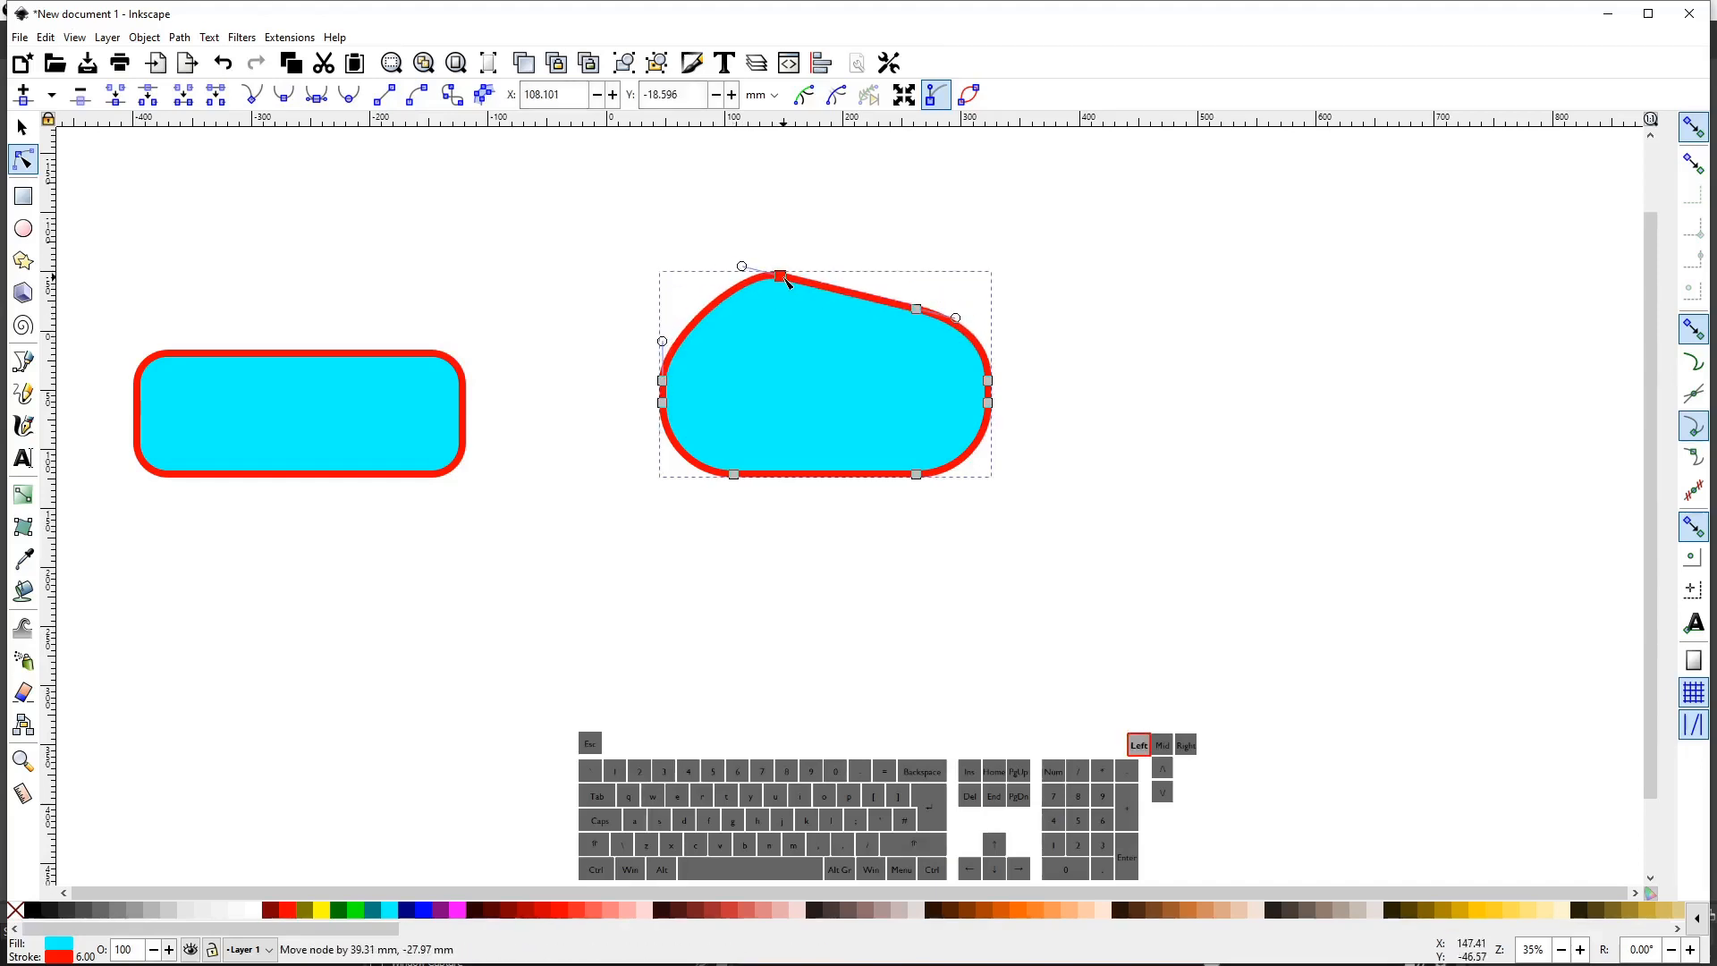
left_click_drag(917, 306, 855, 277)
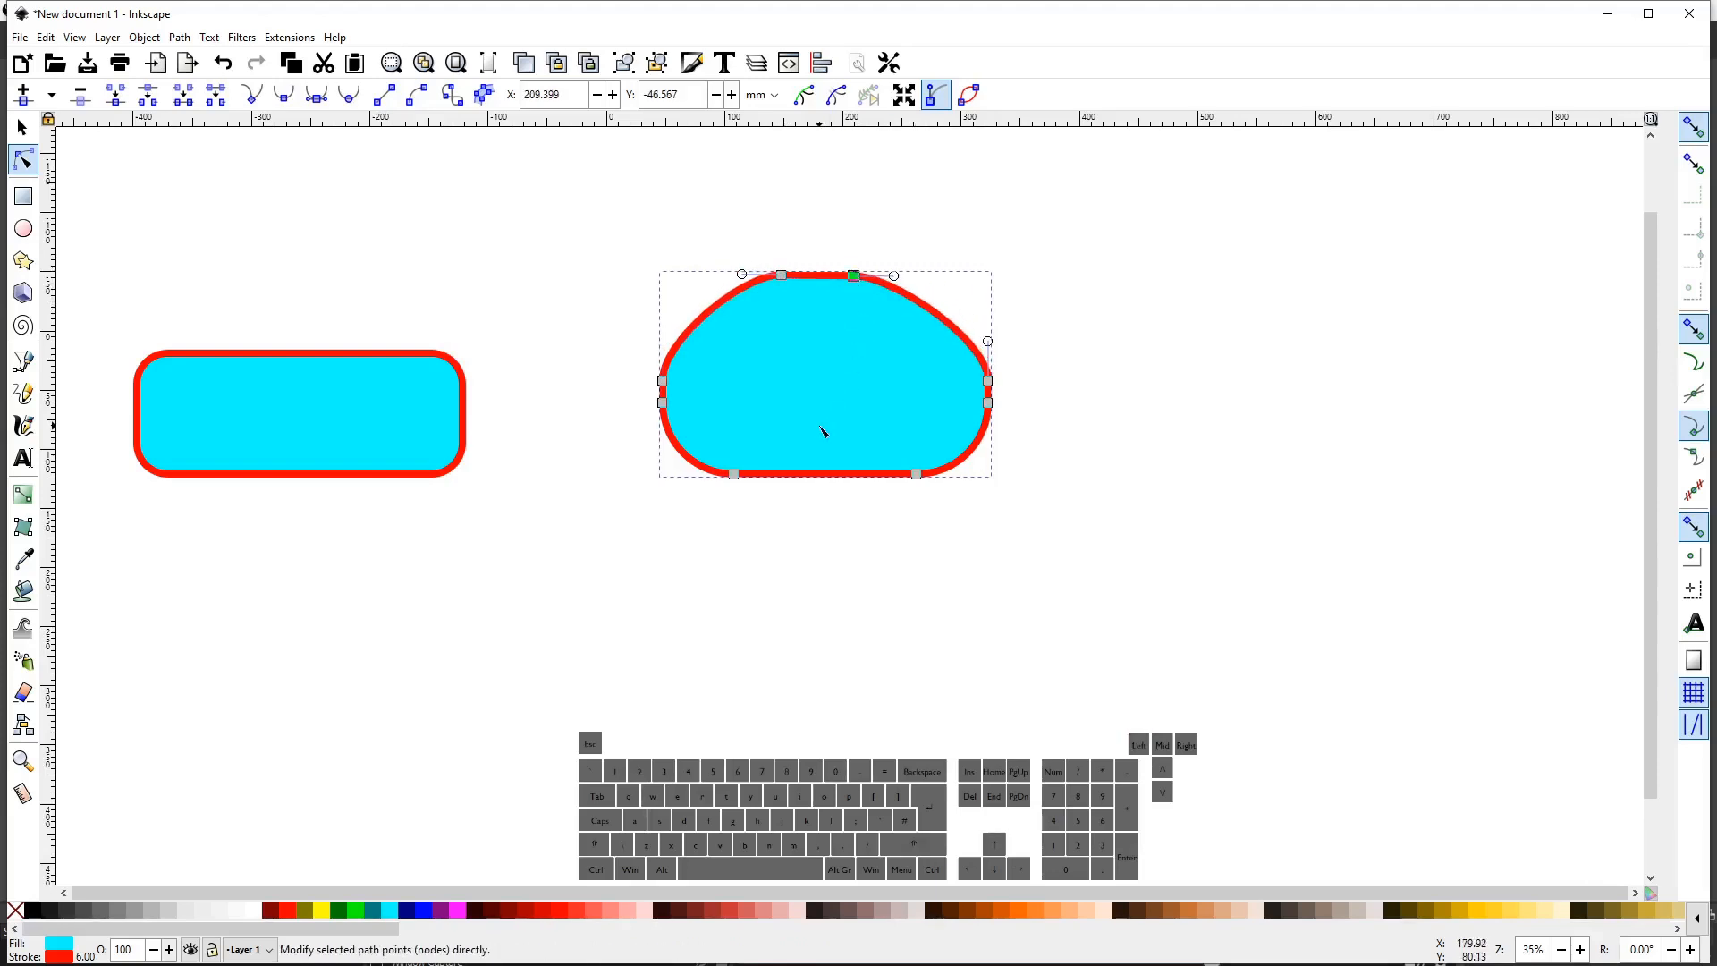